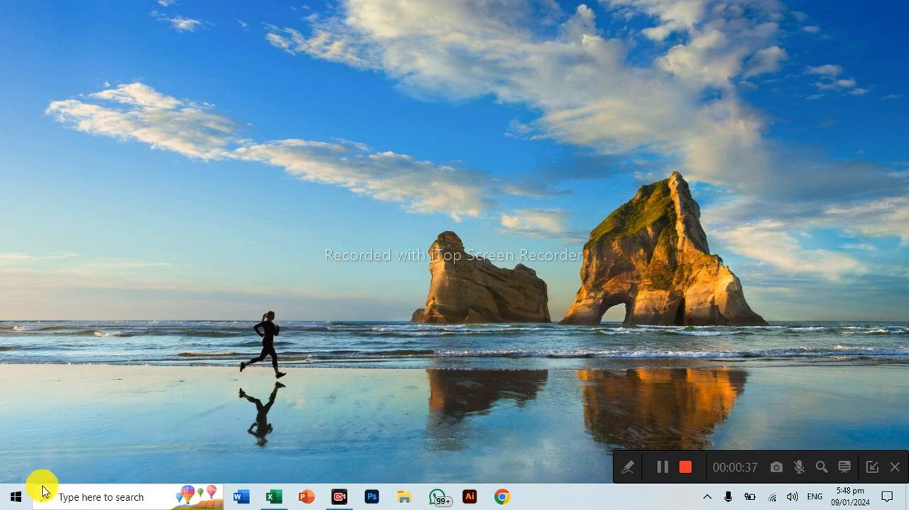
key("super")
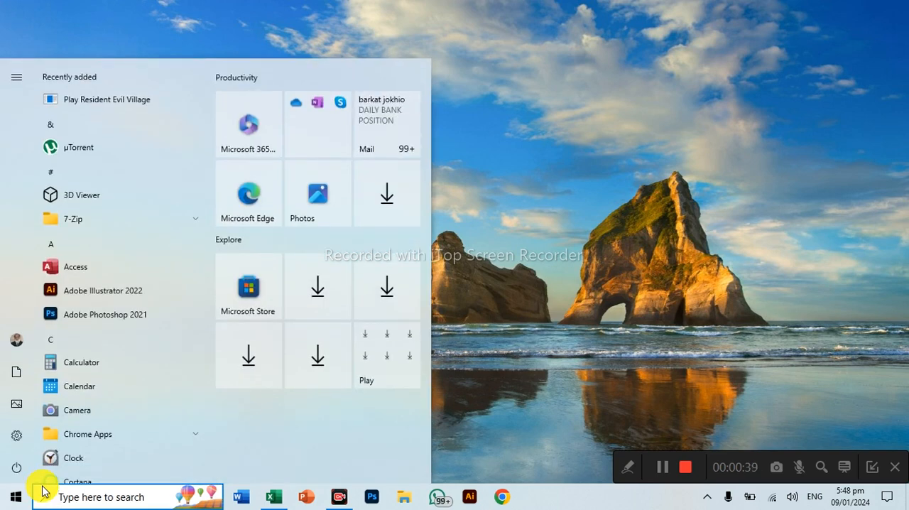
type("word")
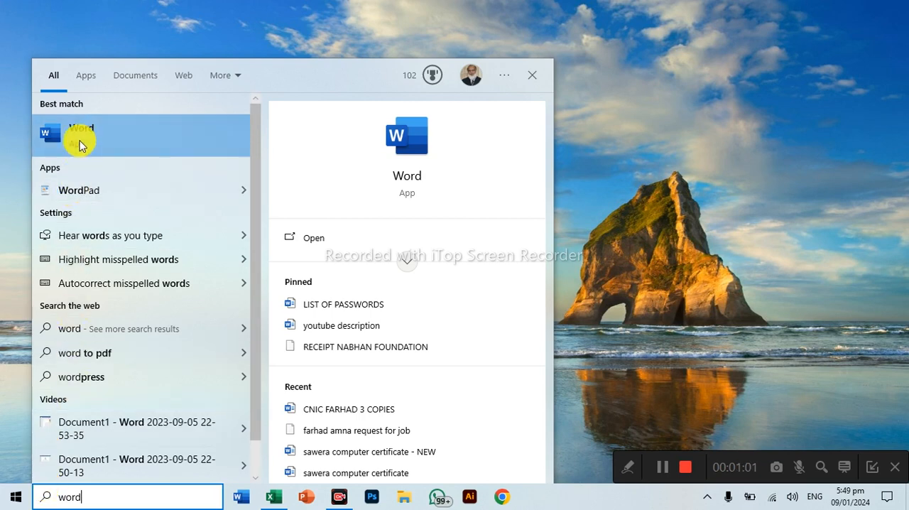
left_click(643, 125)
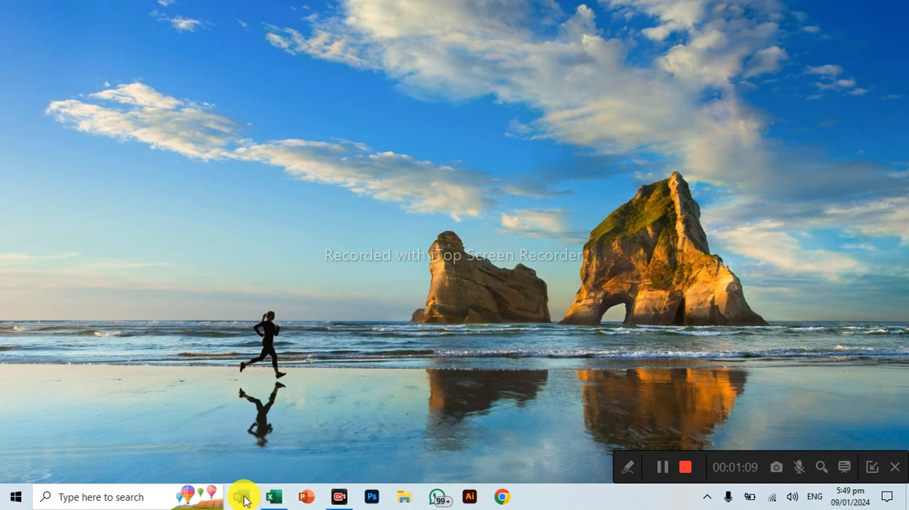
Step: Launch Microsoft Word
mouse_move(274, 501)
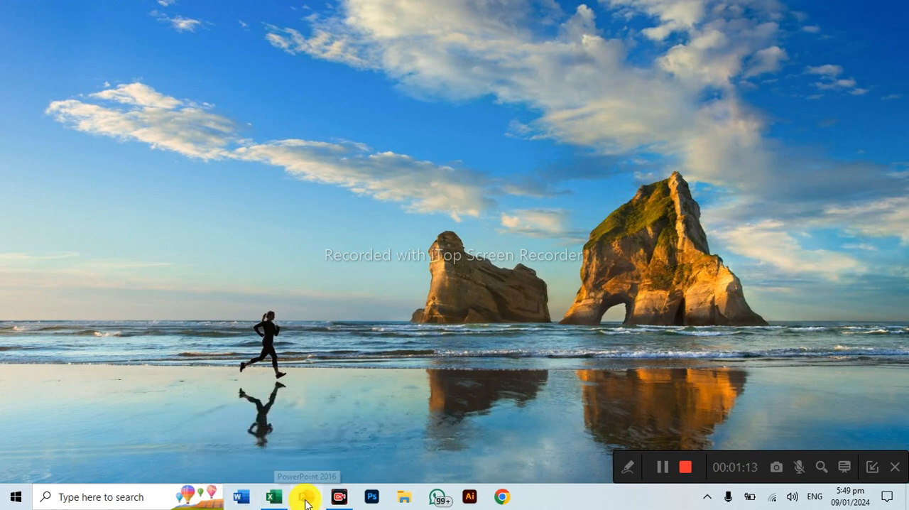
left_click(241, 500)
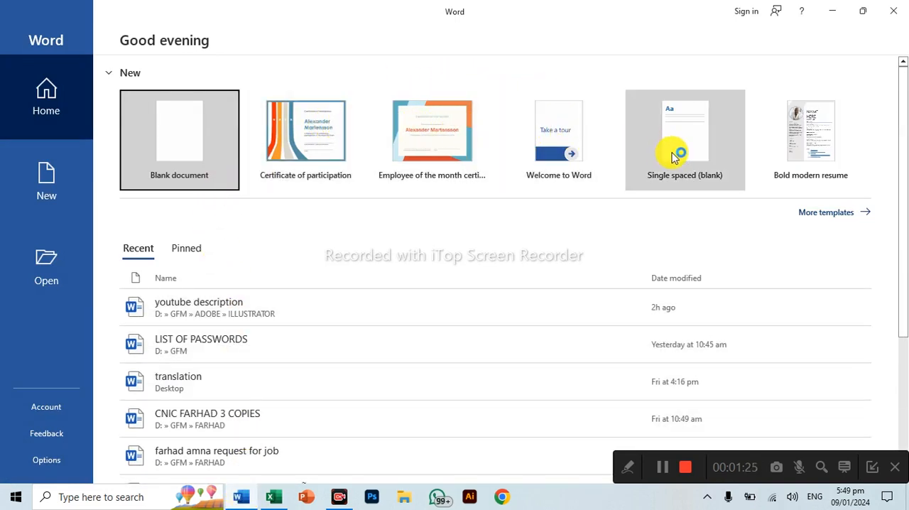
Step: Browse the full range of document templates and create a new blank document
left_click(813, 217)
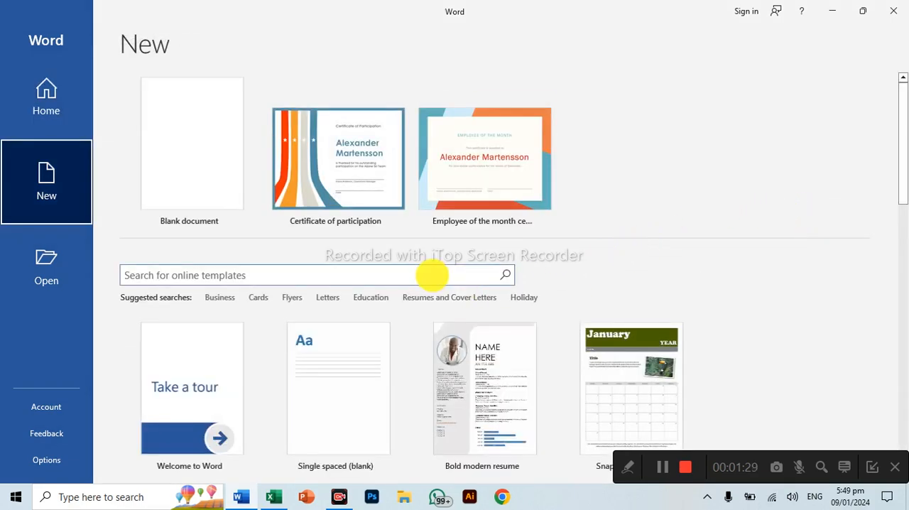
scroll(430, 292, "down", 3)
scroll(442, 300, "down", 5)
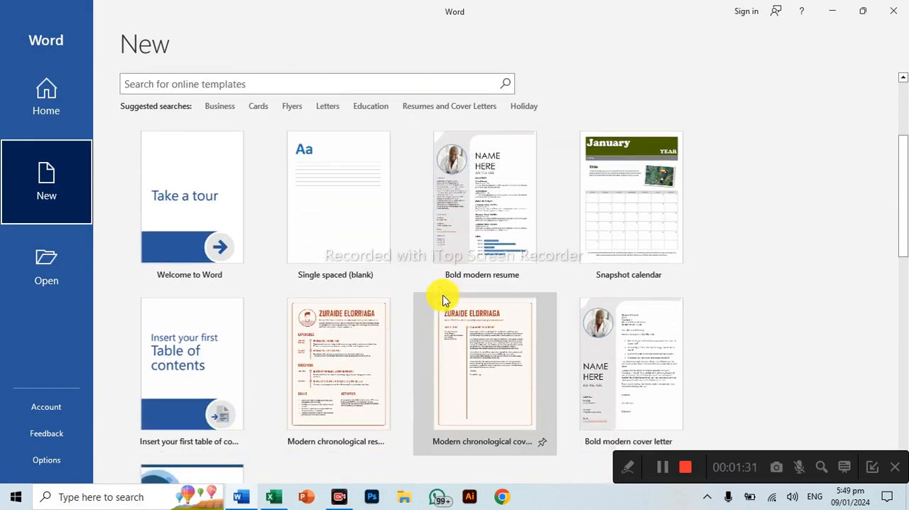
scroll(396, 309, "down", 4)
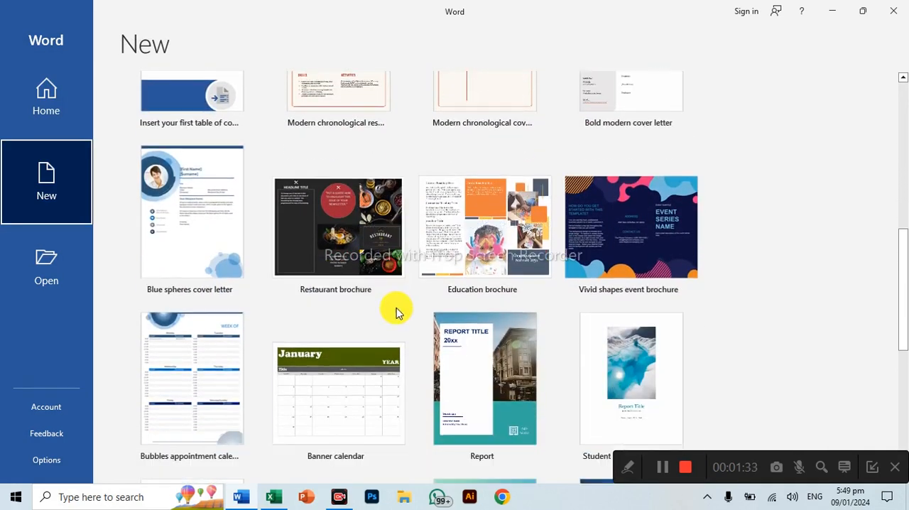
scroll(420, 296, "down", 3)
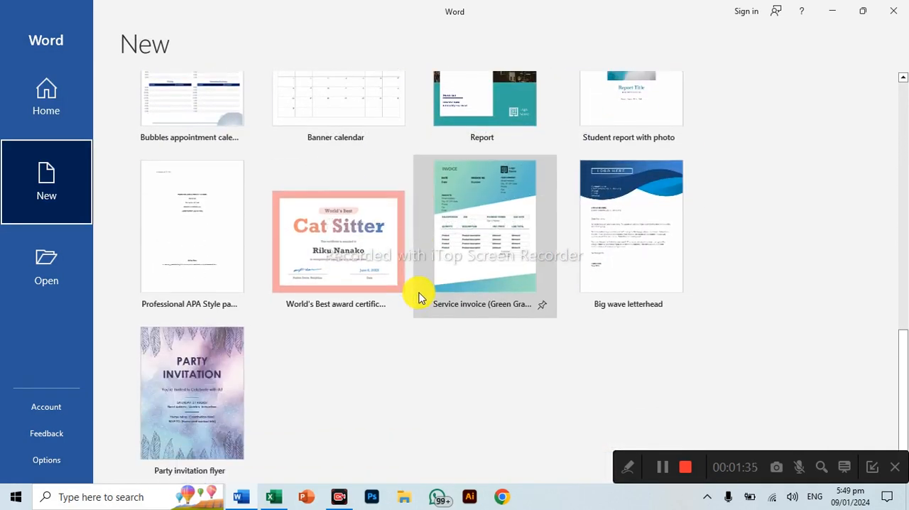
scroll(420, 296, "up", 2)
scroll(400, 295, "up", 8)
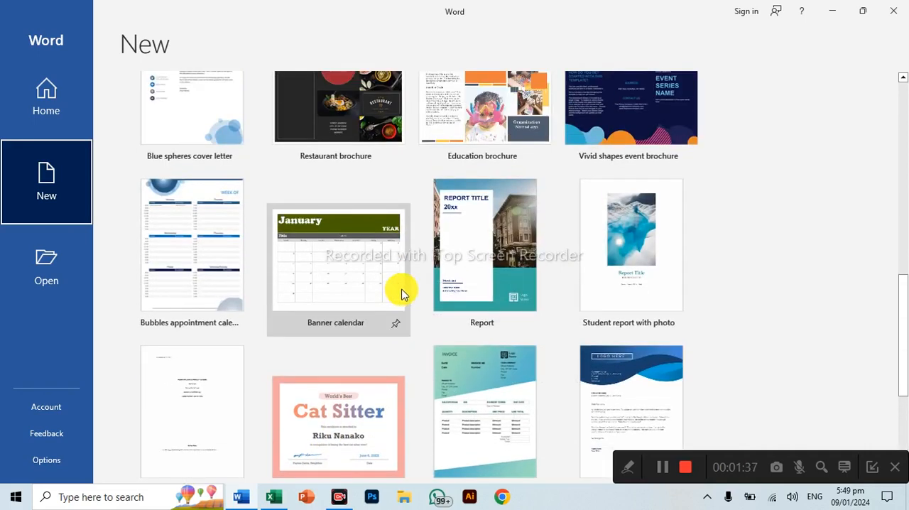
scroll(401, 294, "up", 3)
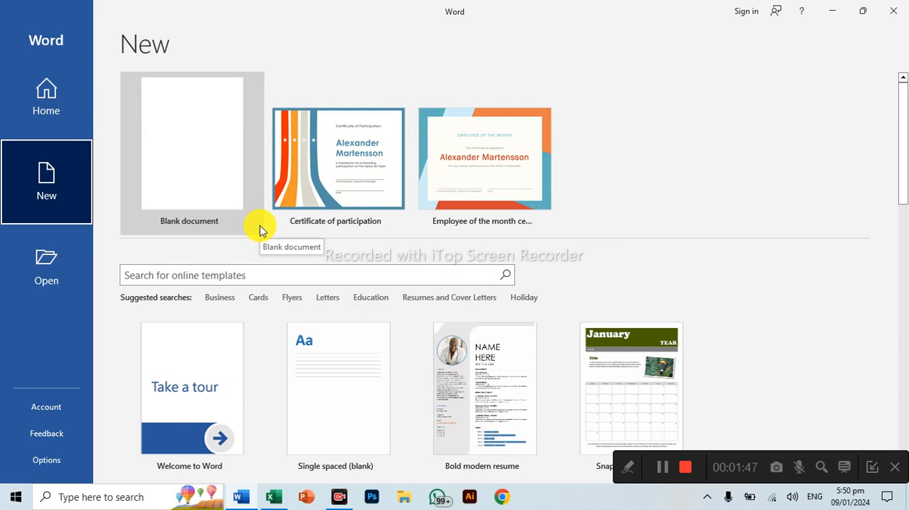
left_click(221, 179)
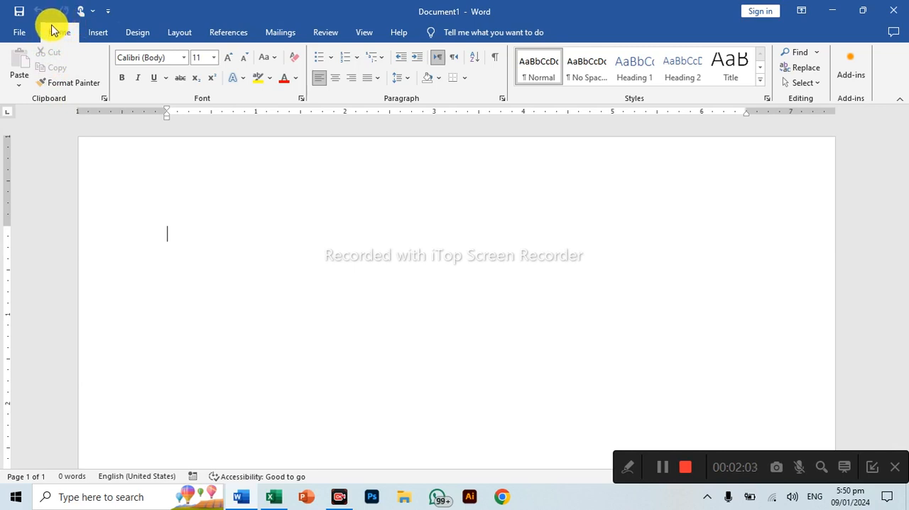
Step: Look through the Insert, Design, Layout, References, Mailings, Review and View command sets, ending on the Home commands
left_click(90, 37)
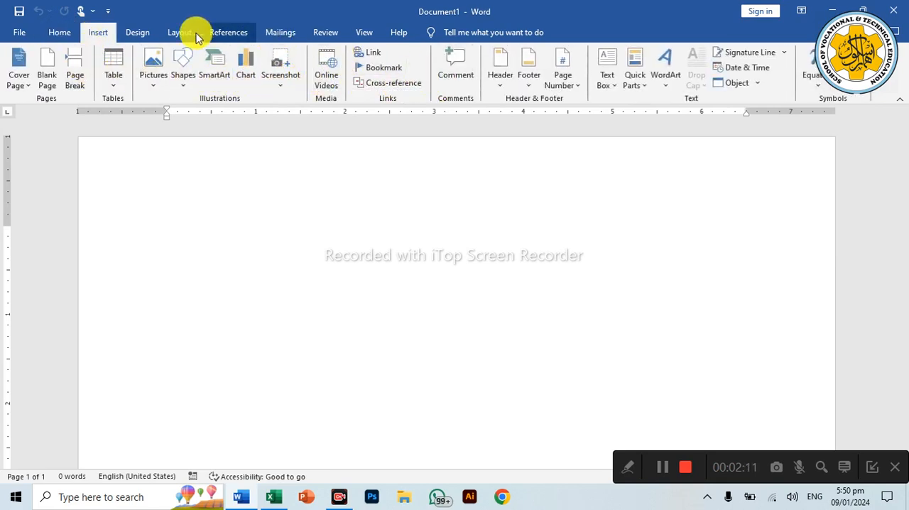
left_click(142, 34)
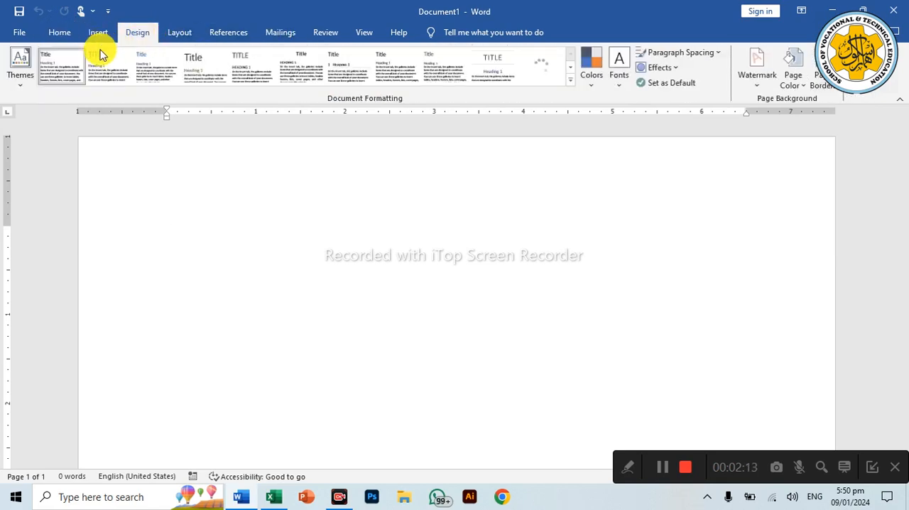
left_click(183, 33)
left_click(227, 34)
left_click(267, 33)
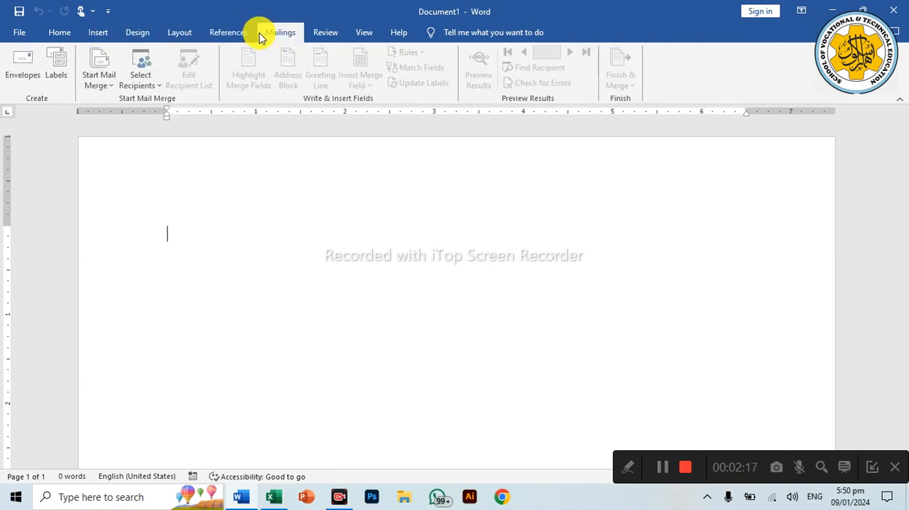
left_click(328, 33)
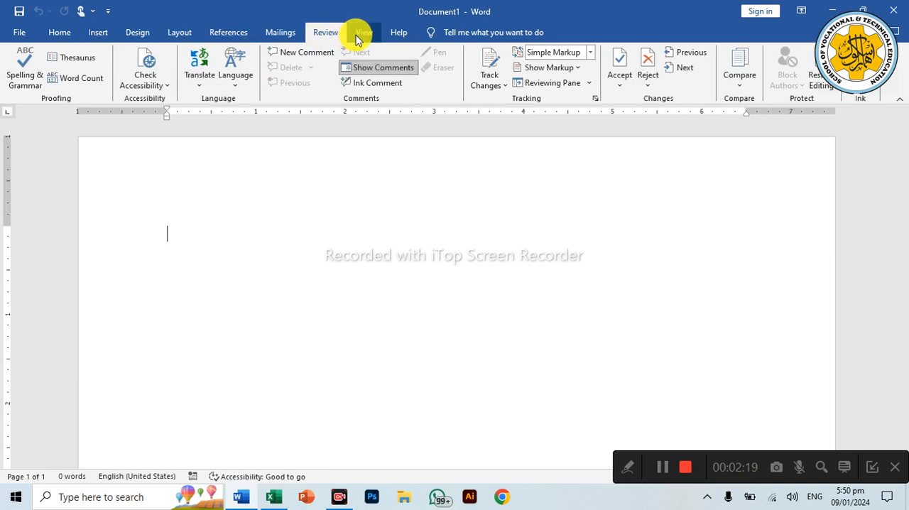
left_click(357, 34)
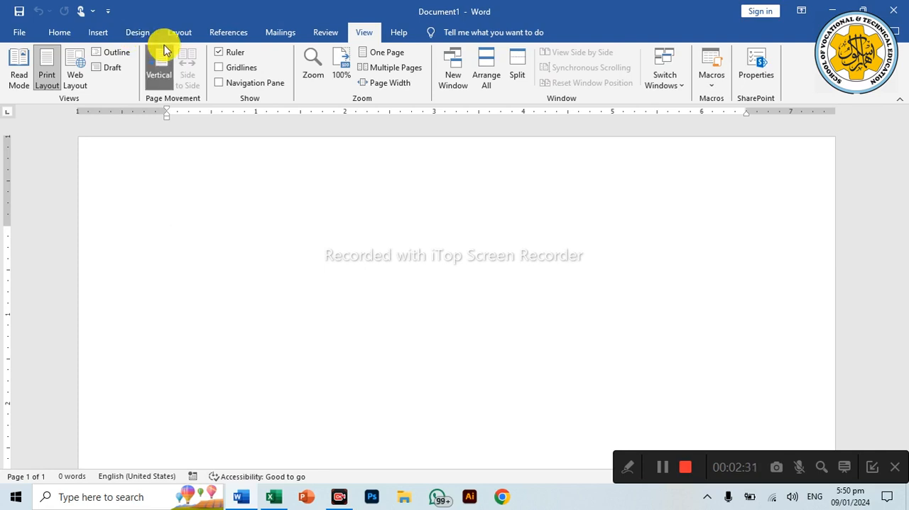
left_click(61, 33)
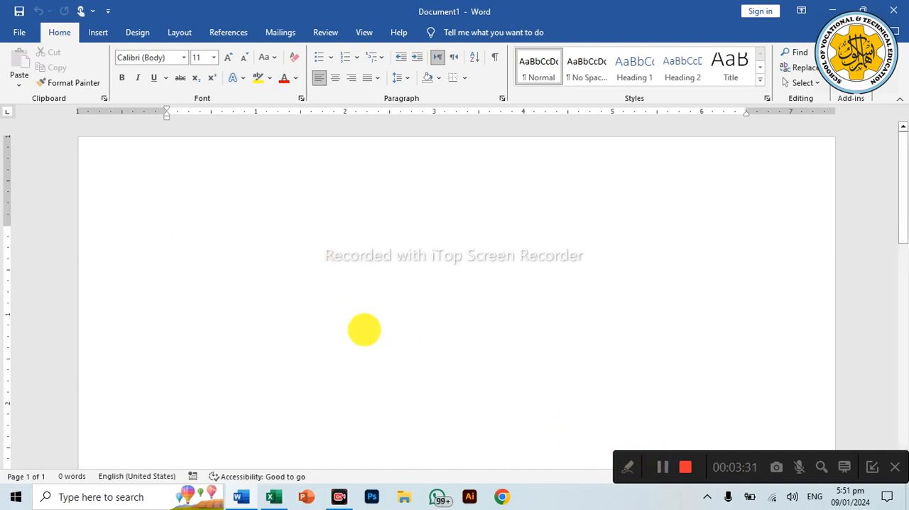
Step: Write "That the quick brown Fox jumps over the lazy Fox" at the start of the blank document
type("T")
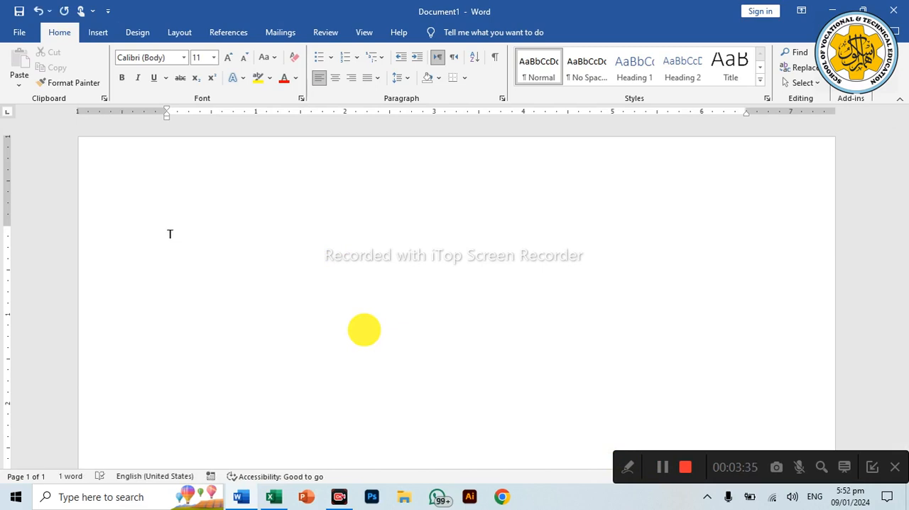
type("hat the qu")
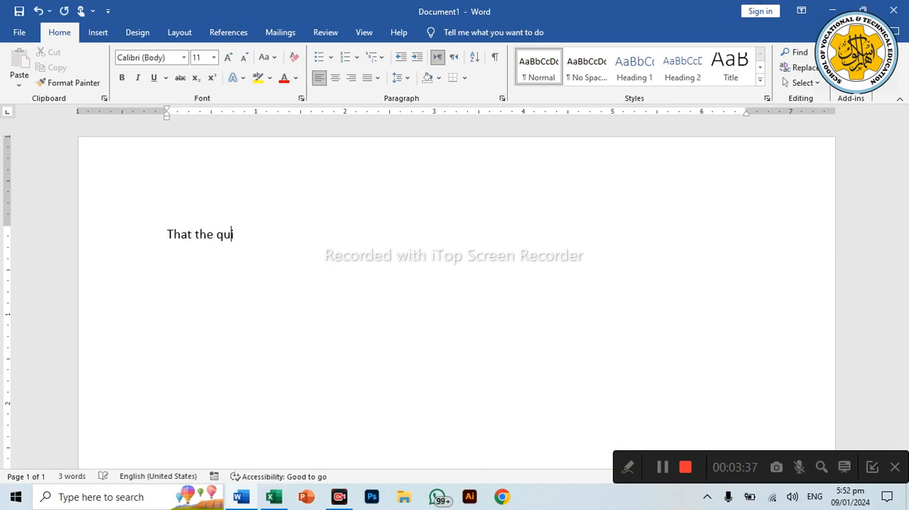
type("ick brown Fox ju")
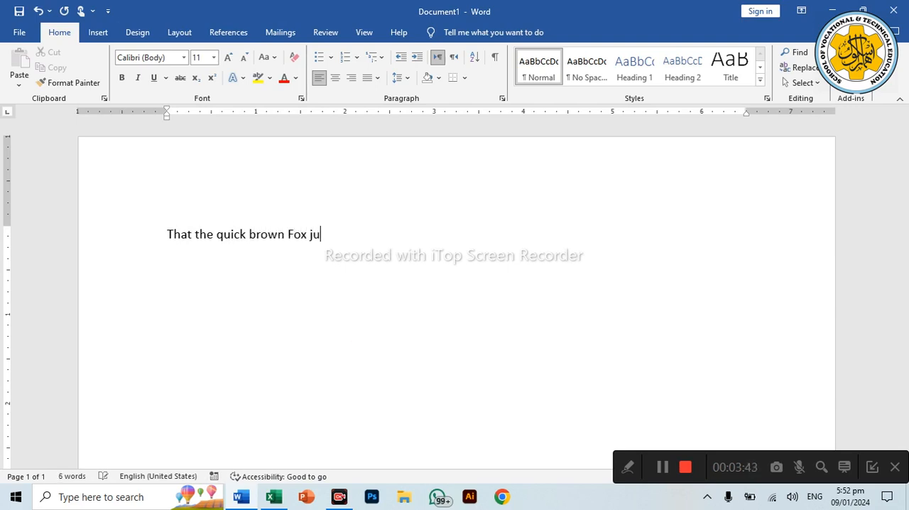
type("mps over the lazy")
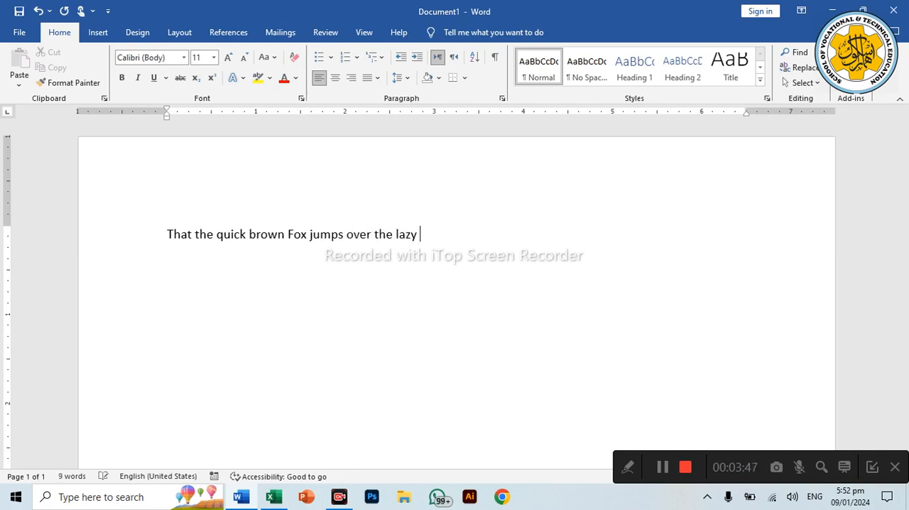
left_click(364, 330)
type("Fox")
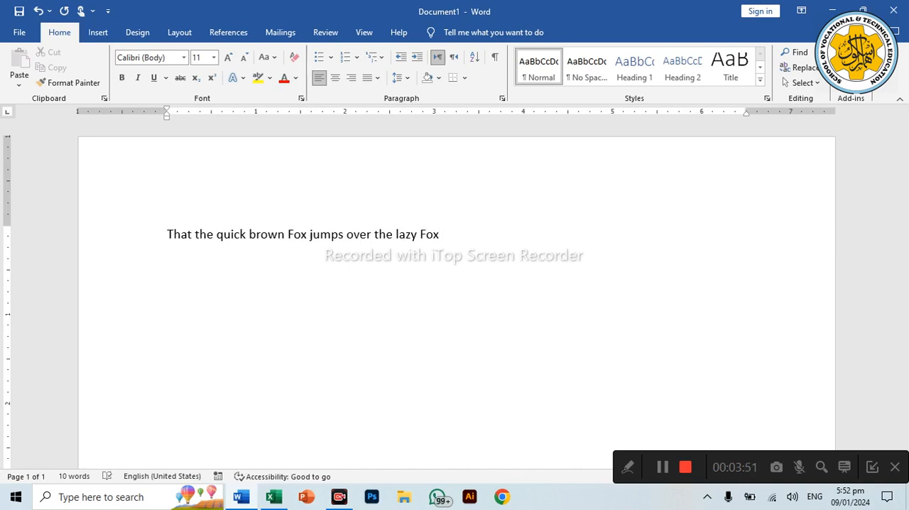
type(". It is nice to be impor")
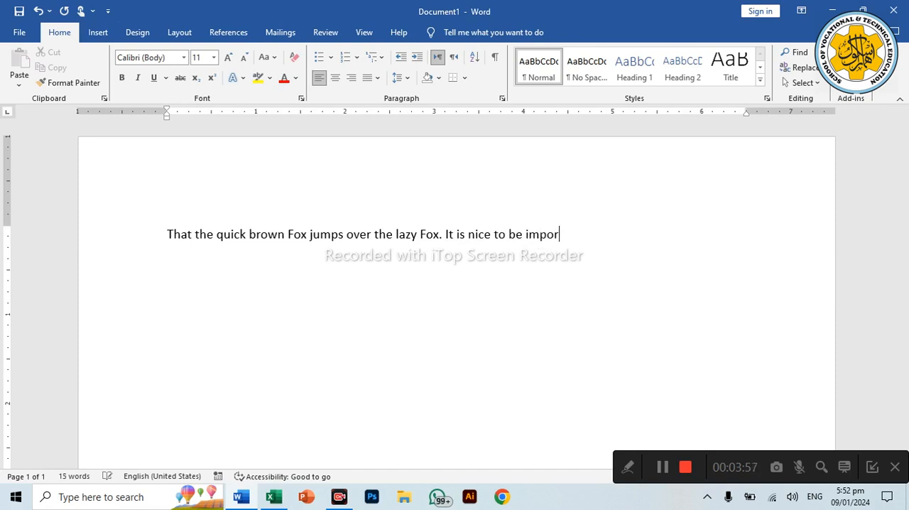
type("tant but it is mo")
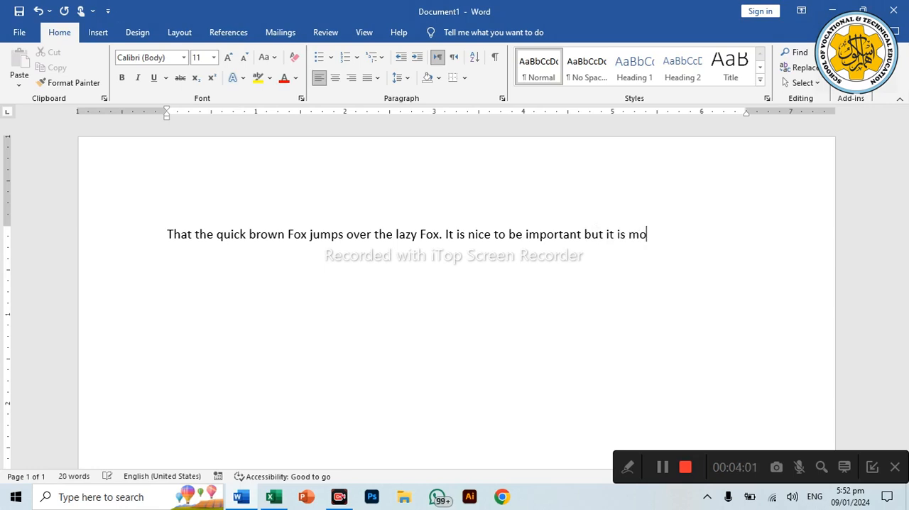
type("re important ")
type("to ")
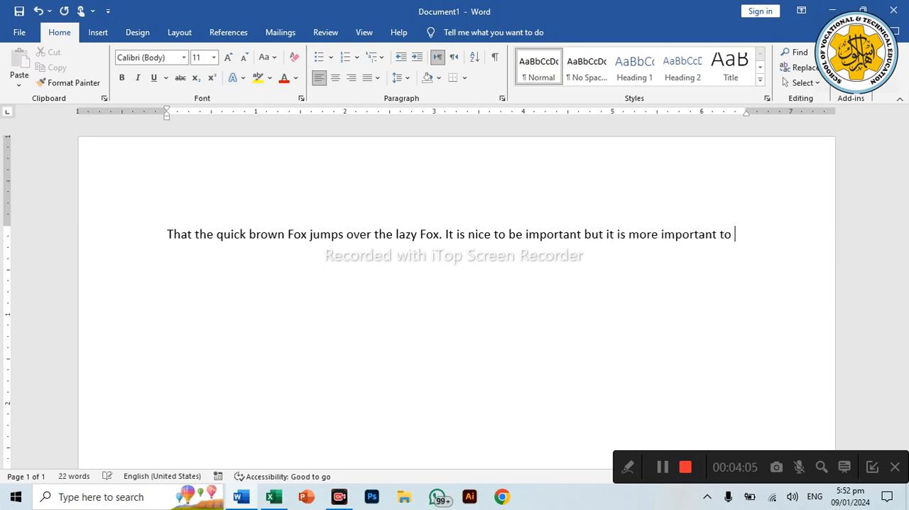
type("be nice ")
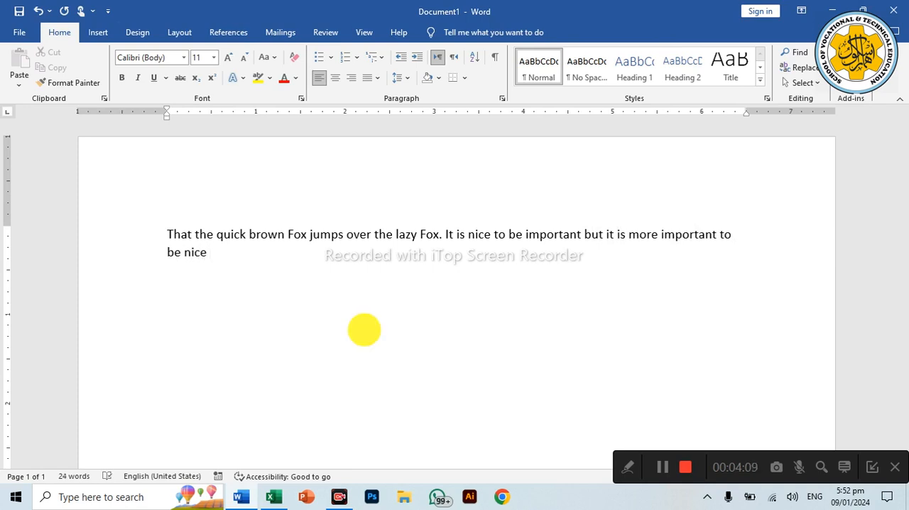
type("(NO")
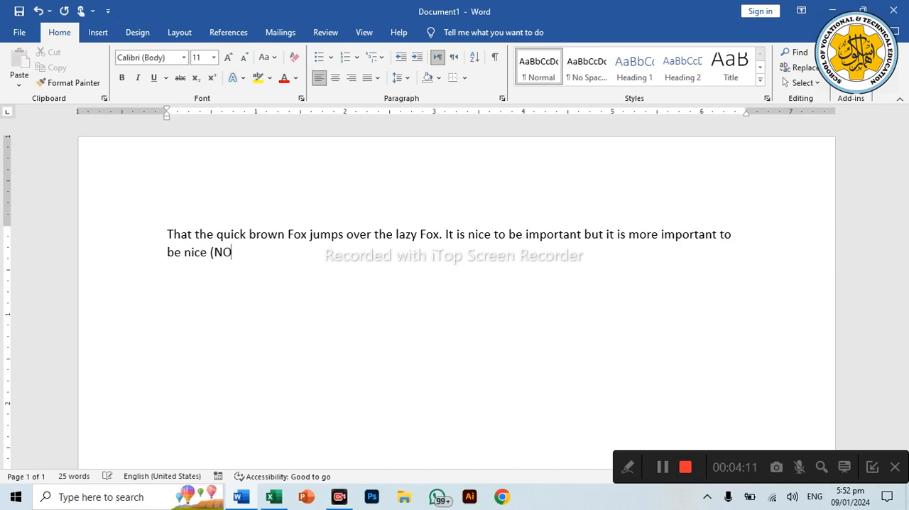
Step: Add the label "(NORMAL 10)" in capitals at the end of the paragraph
key("BackSpace")
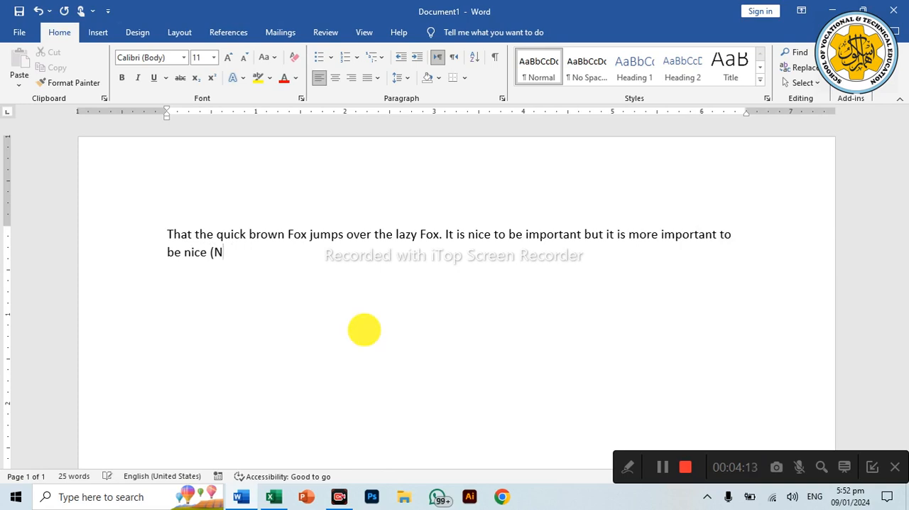
type("ORMAL")
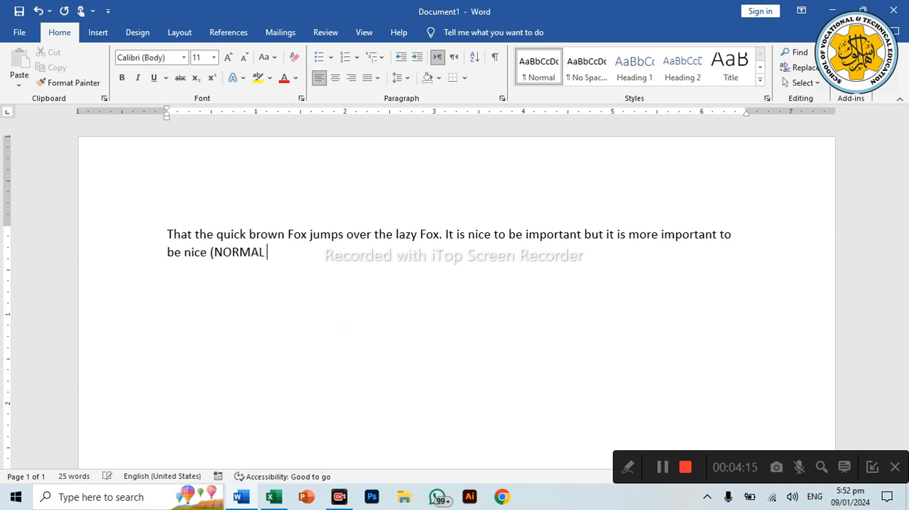
type(" 10)")
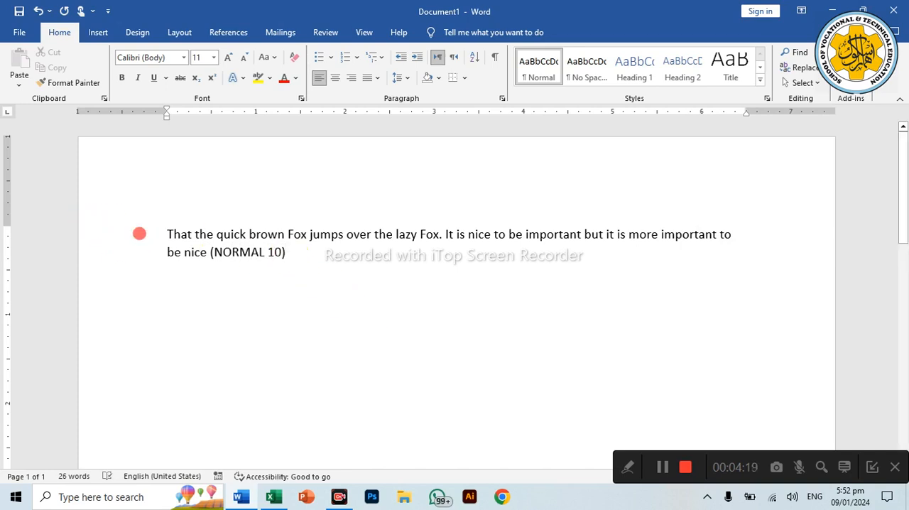
Step: Set the font size of the whole two-line paragraph to 10
left_click_drag(138, 232, 139, 248)
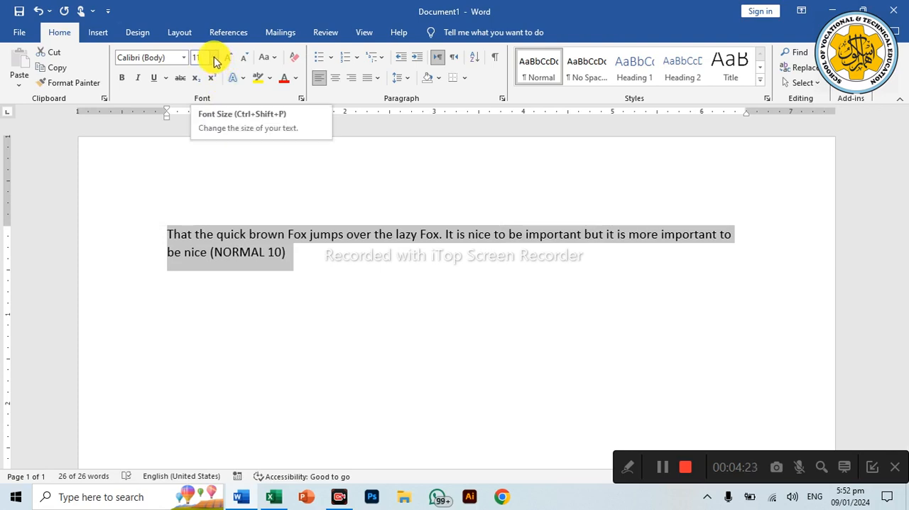
left_click(213, 59)
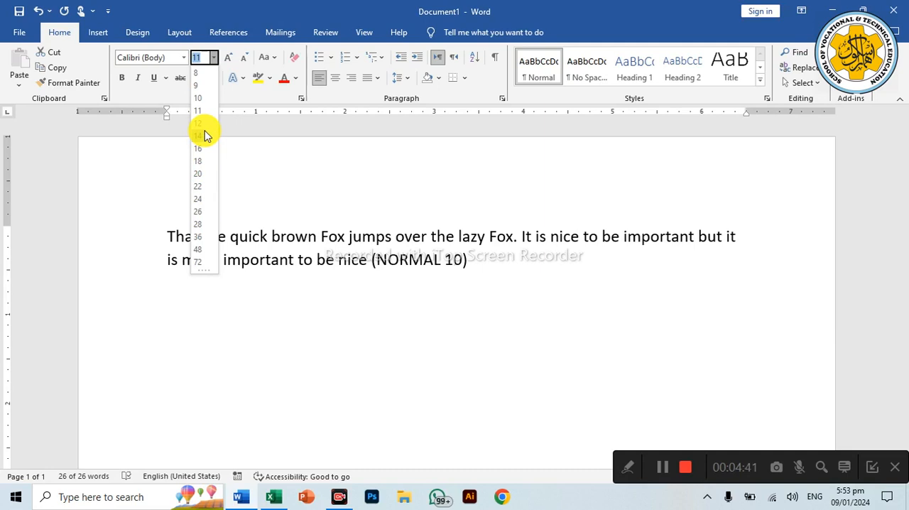
left_click(204, 103)
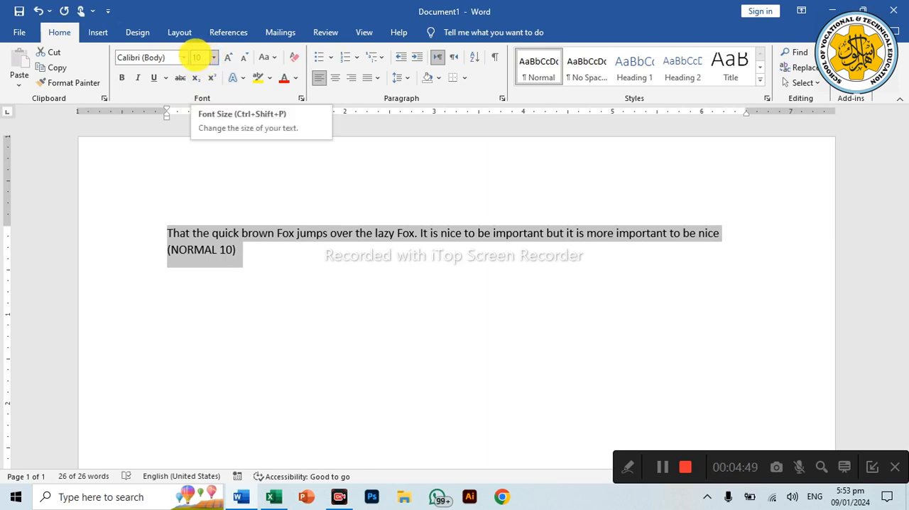
left_click(213, 57)
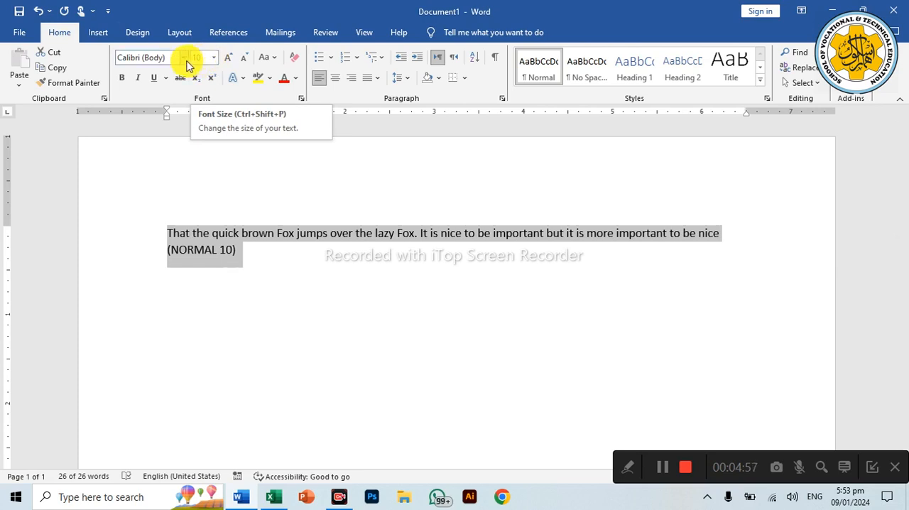
Step: Change the font of the whole paragraph to Times New Roman
left_click(184, 64)
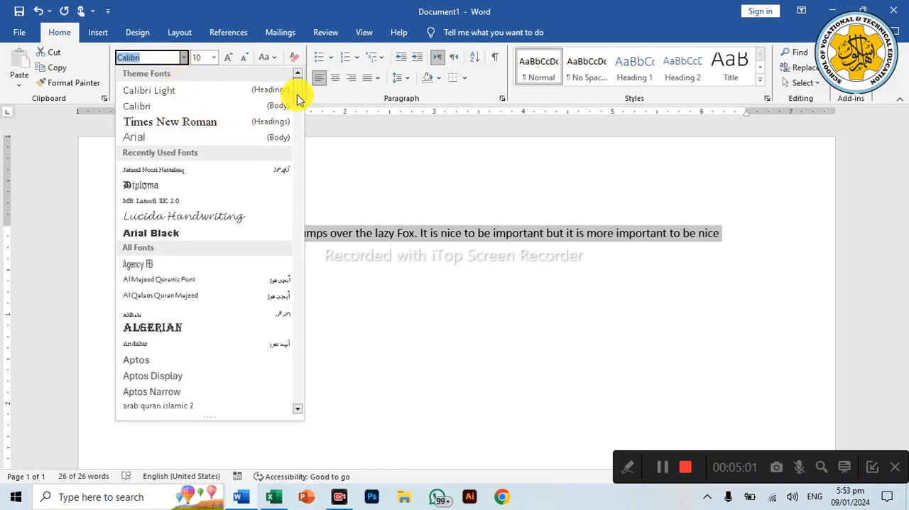
left_click_drag(298, 94, 300, 115)
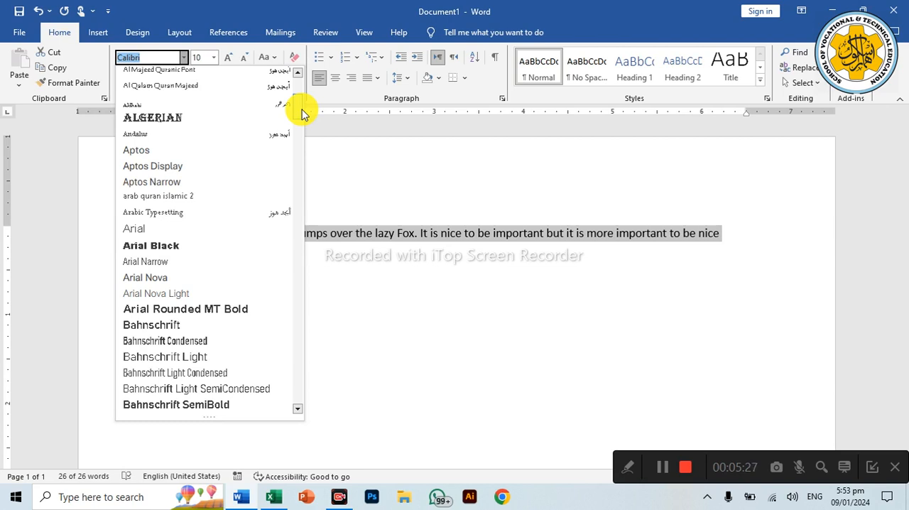
key("Down")
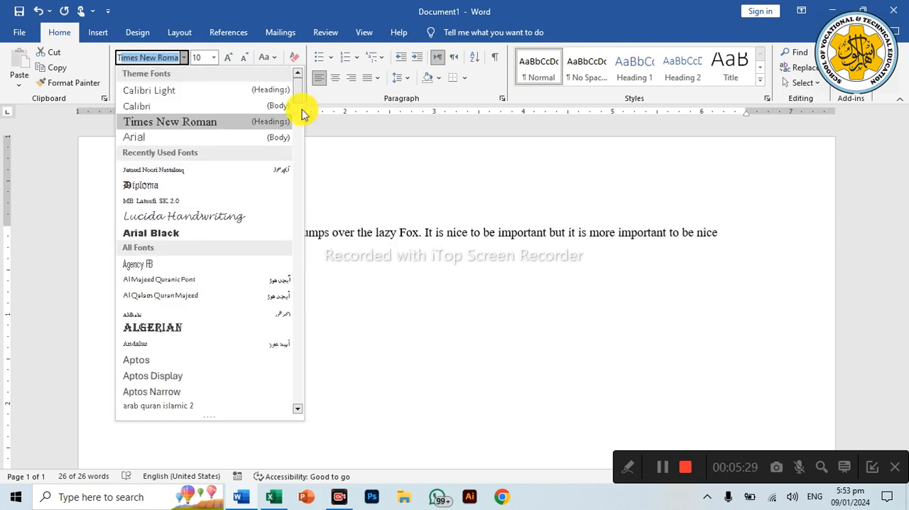
left_click(168, 62)
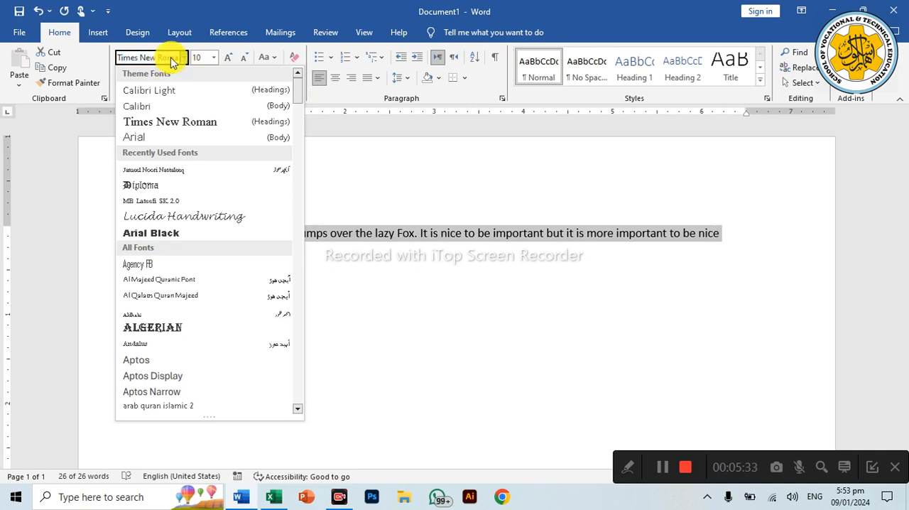
left_click(179, 122)
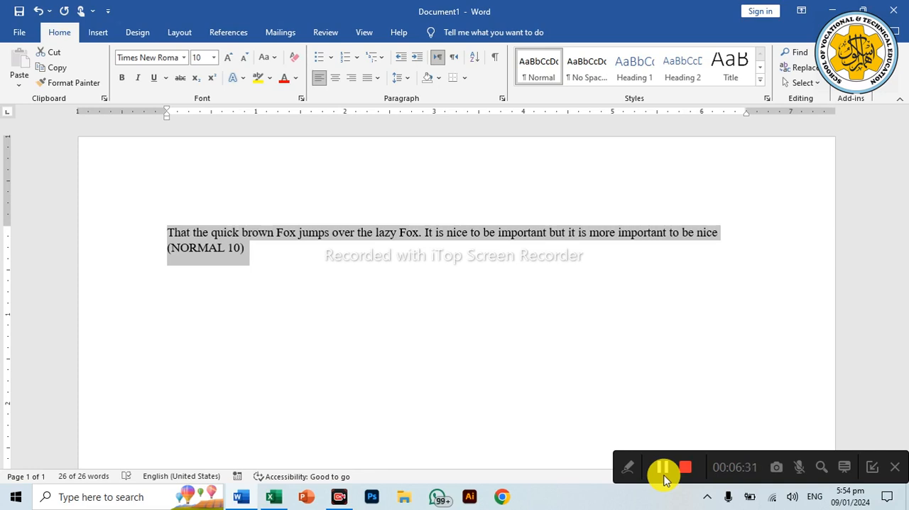
Step: Write "Prime Minister said" on the line below the existing paragraph
key("Right")
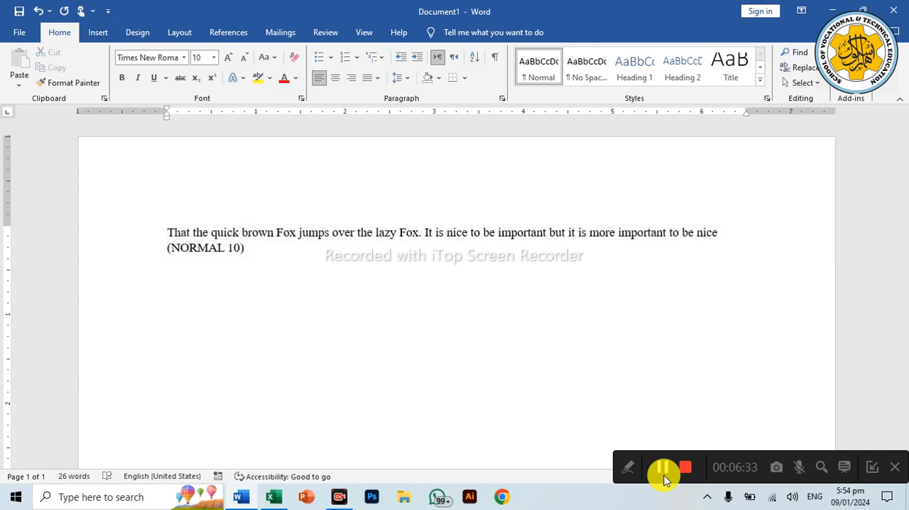
type("pRIME Minist")
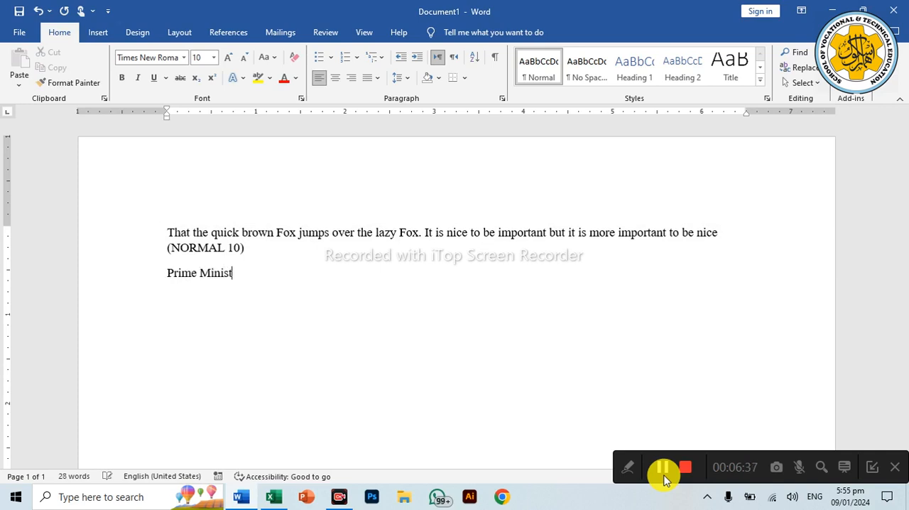
type("er said")
Step: Continue the line in italics with "That the quick brown fox jumps over the lazy fox. It is nice to be"
left_click(140, 78)
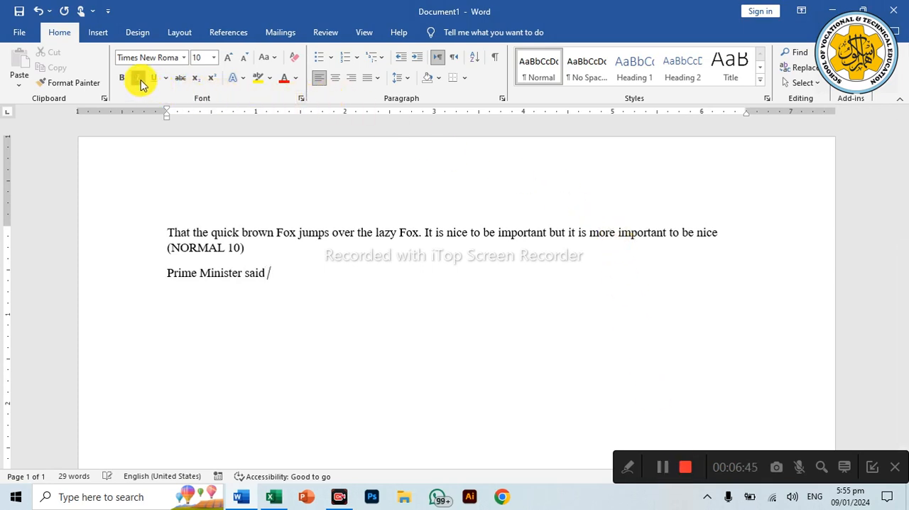
type("T")
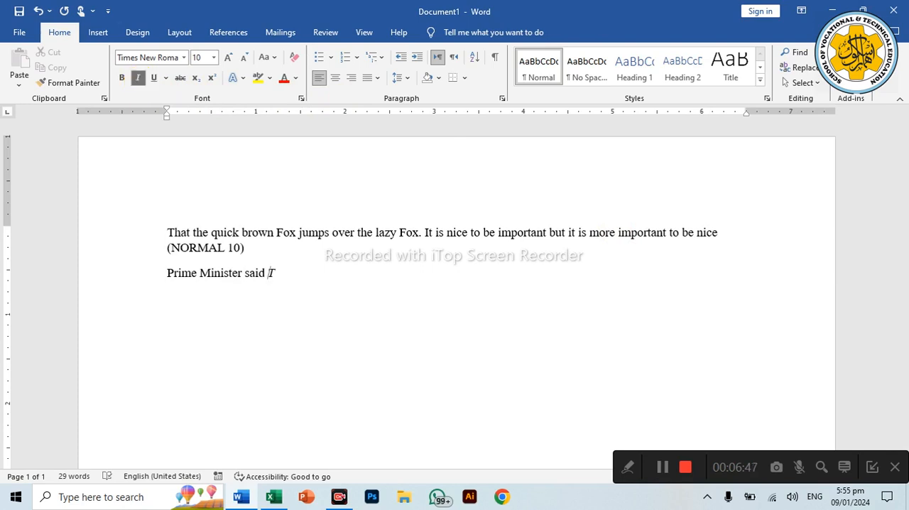
type("hat the quick b")
type("row")
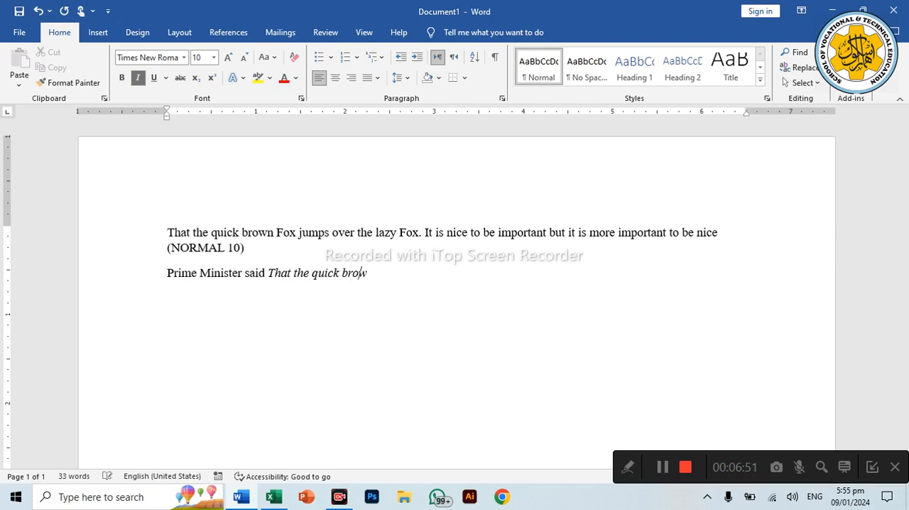
type("n fox jumps over ")
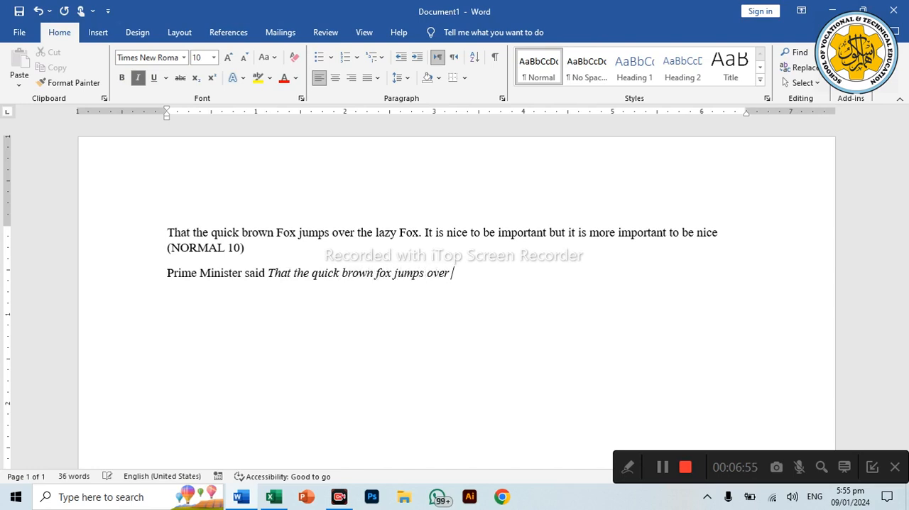
type("the lazy fox. ")
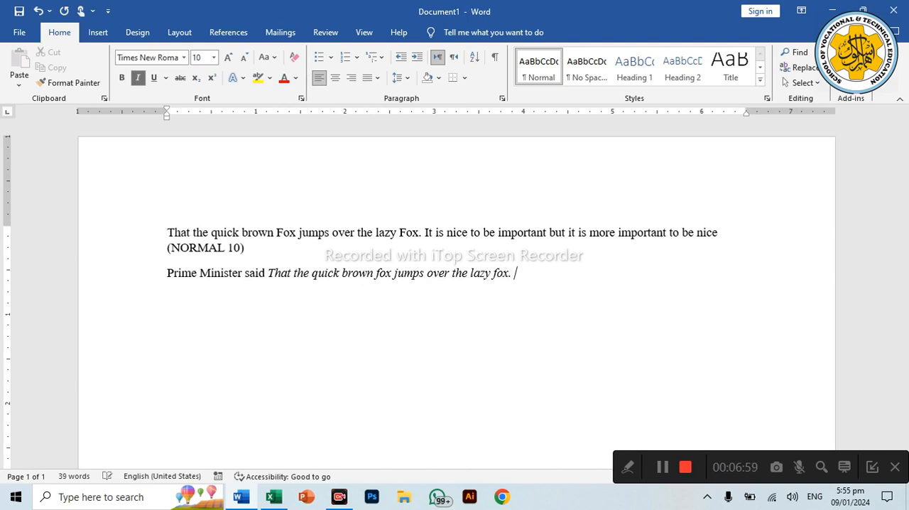
type("It is nice ")
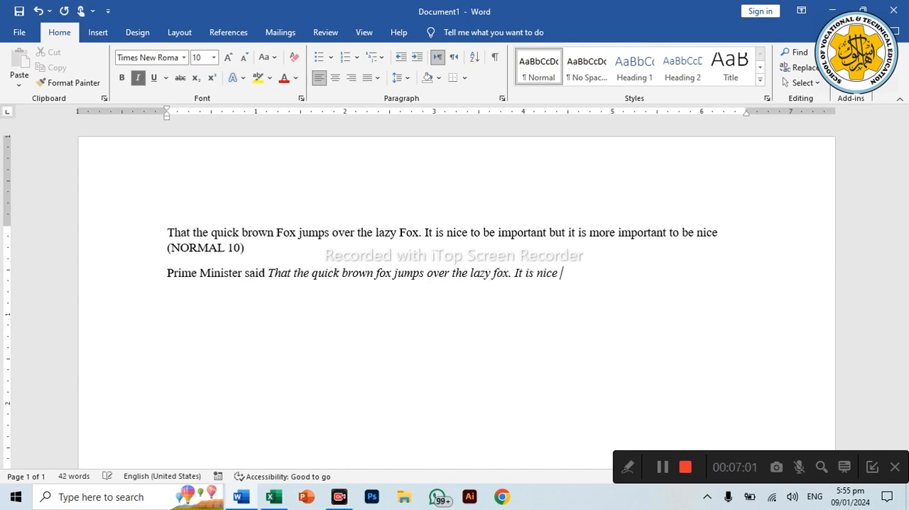
type("to be")
Step: Replace the "Prime Minister said" line with a copy of the first paragraph, leaving a blank line above the copy
left_click_drag(137, 232, 138, 243)
key("ctrl+c")
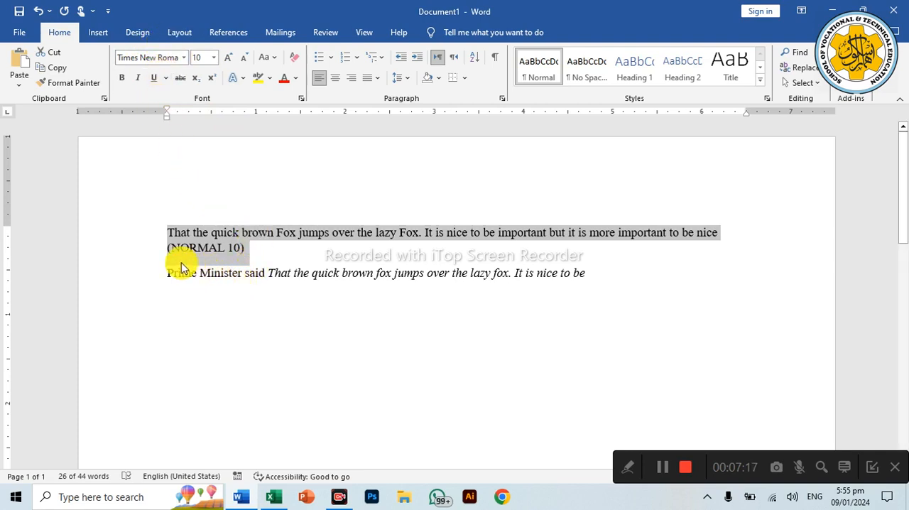
left_click(157, 272)
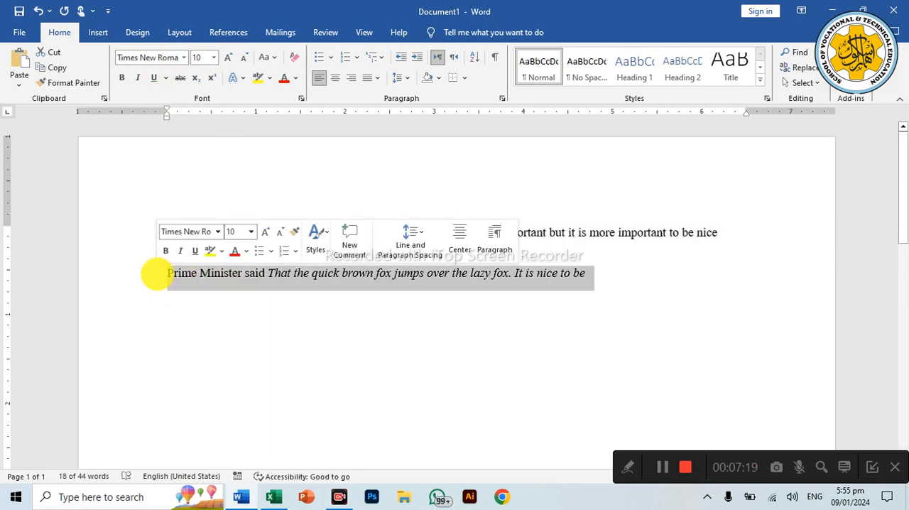
key("Delete")
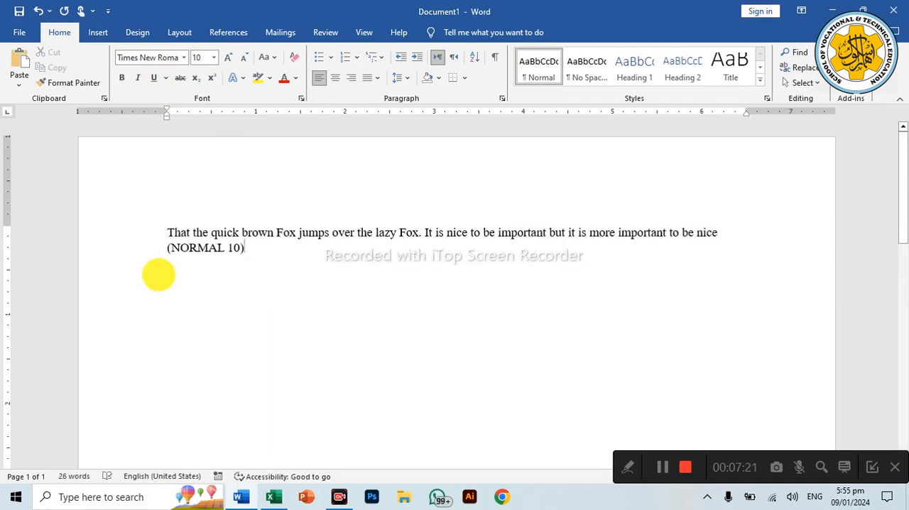
key("Return")
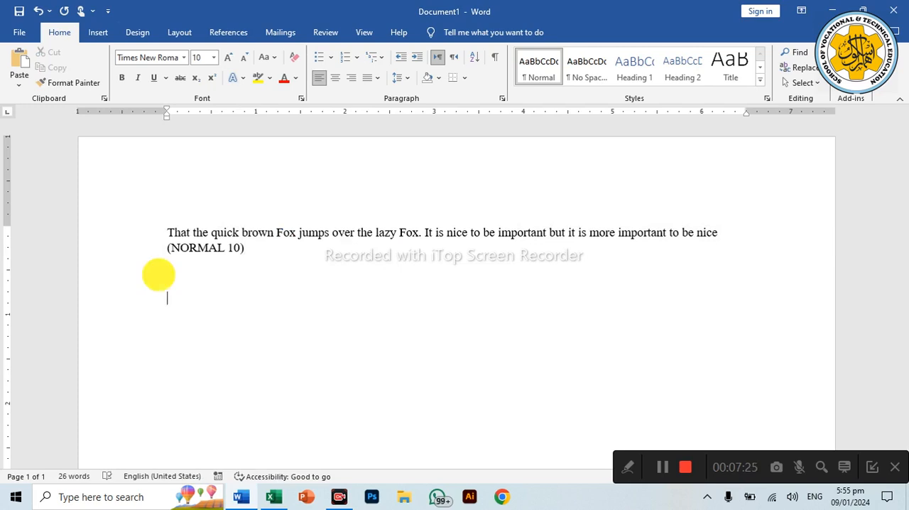
key("ctrl+v")
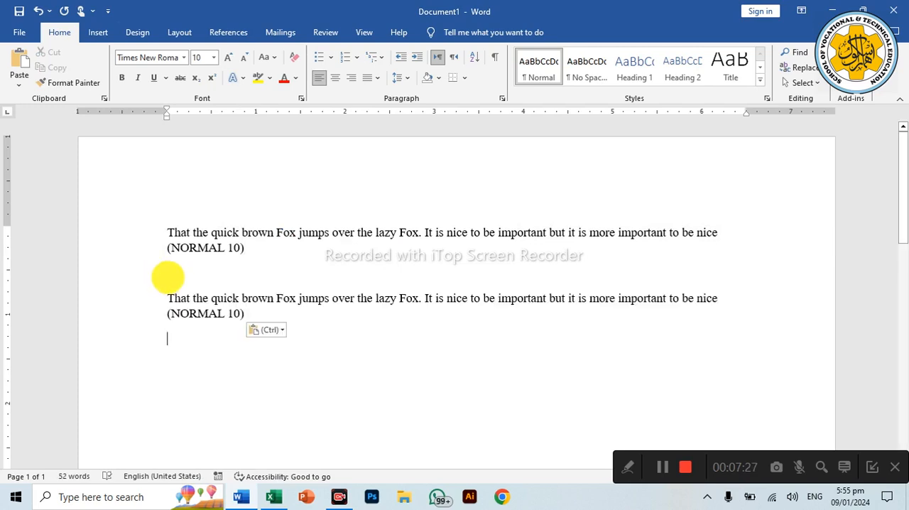
Step: Insert "Prime Minister said" at the start of the copied paragraph
left_click(168, 300)
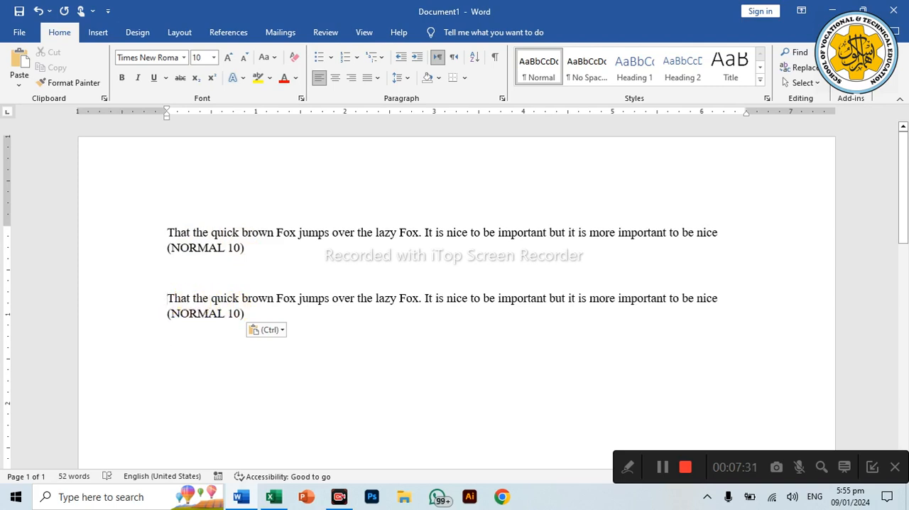
type("Prime Minis")
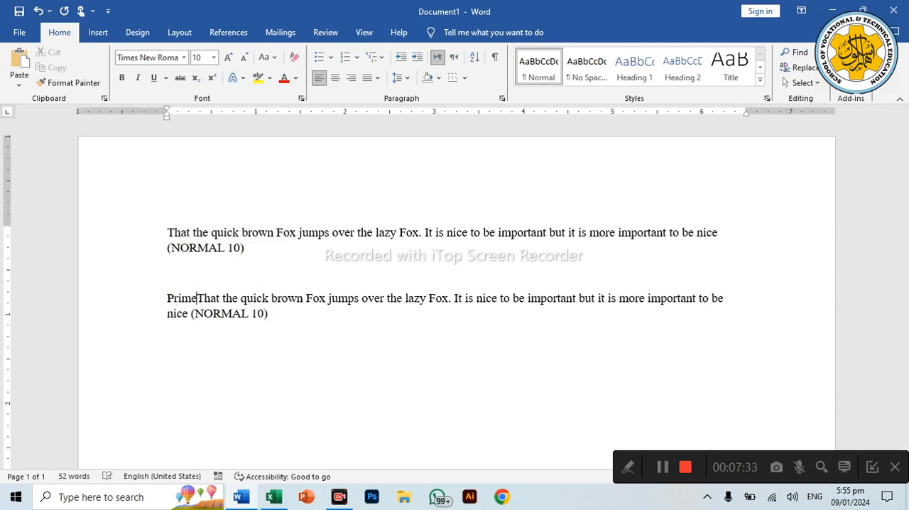
type("t")
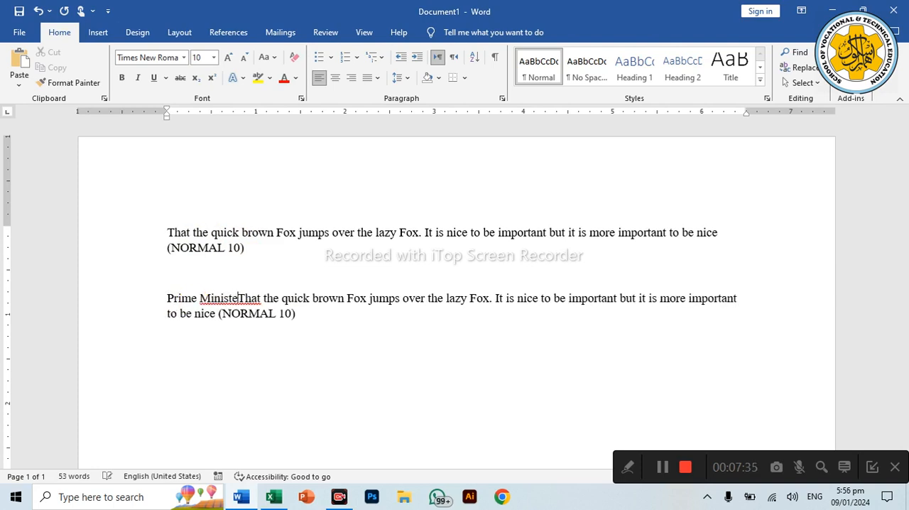
type("er said")
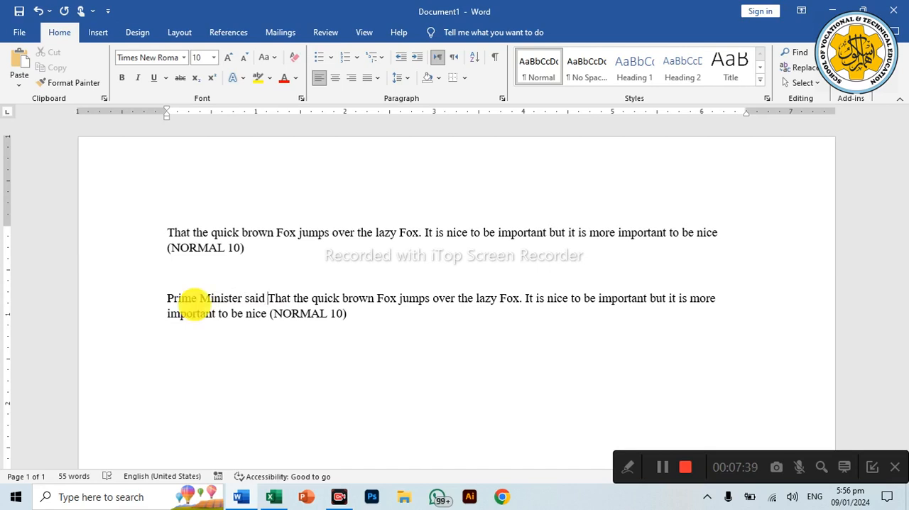
Step: Make all the text after "Prime Minister said" italic, underlined and bold
key("shift+Right")
key("shift+Right")
key("shift+Right")
key("shift+Right")
key("shift+Right")
key("shift+Right")
key("shift+Right")
key("shift+Right")
key("shift+Right")
key("shift+Right")
key("shift+Right")
key("shift+Right")
key("shift+Right")
key("shift+Right")
key("shift+Right")
key("shift+Right")
key("shift+Right")
key("shift+Right")
key("shift+Right")
key("shift+Right")
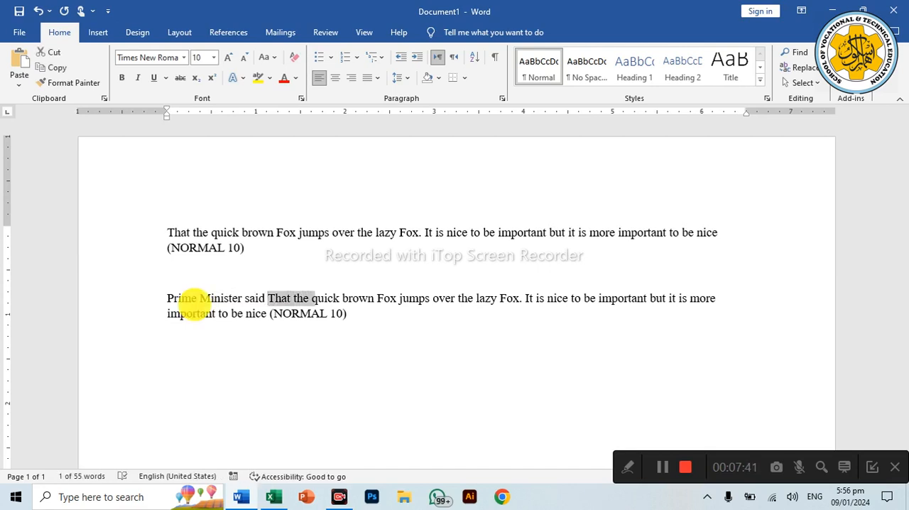
key("shift+Right")
key("shift+Right")
key("shift+Right")
key("shift+Right")
key("shift+Right")
key("shift+Right")
key("shift+Right")
key("shift+Right")
key("shift+Right")
key("shift+Right")
key("shift+Right")
key("shift+Right")
key("shift+Right")
key("shift+Right")
key("shift+Right")
key("shift+Right")
key("shift+Right")
key("shift+Right")
key("shift+Right")
key("shift+Right")
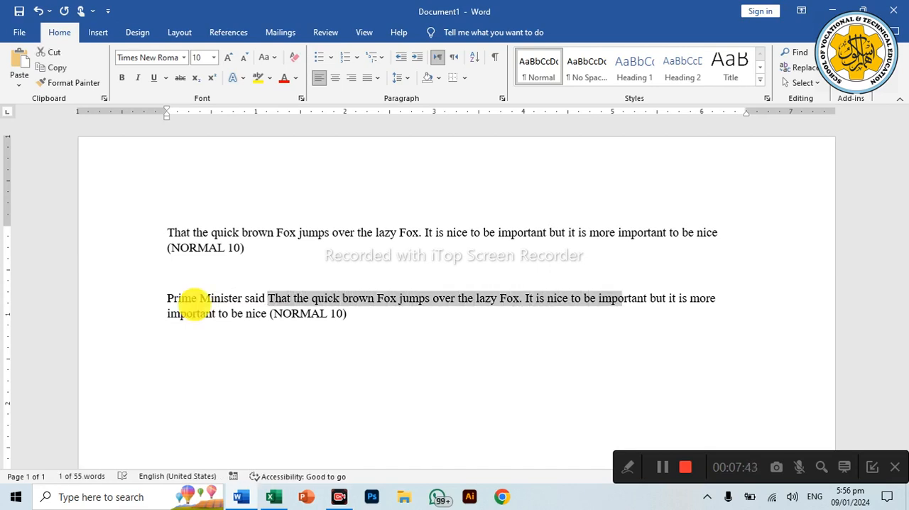
key("shift+Right")
key("shift+Right")
key("shift+Right")
key("shift+Right")
key("shift+Right")
key("shift+Right")
key("shift+Right")
key("shift+Right")
key("shift+Right")
key("shift+Right")
key("shift+Right")
key("shift+Right")
key("shift+Right")
key("shift+Right")
key("shift+Right")
key("shift+Right")
key("shift+Right")
key("shift+Right")
key("shift+Right")
key("shift+Right")
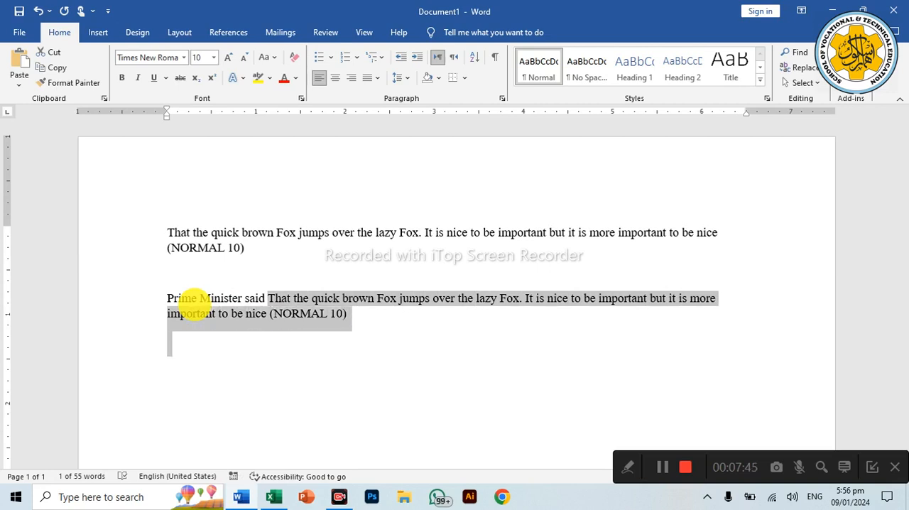
left_click(138, 79)
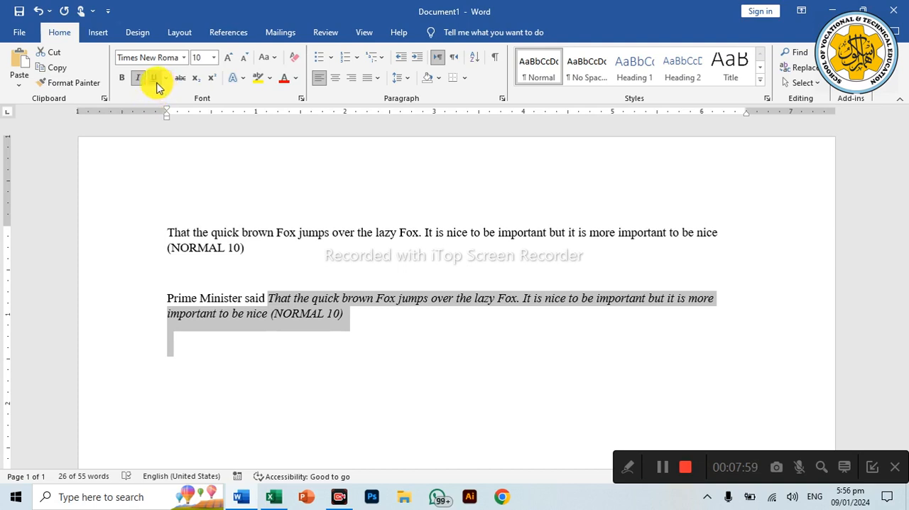
left_click(154, 78)
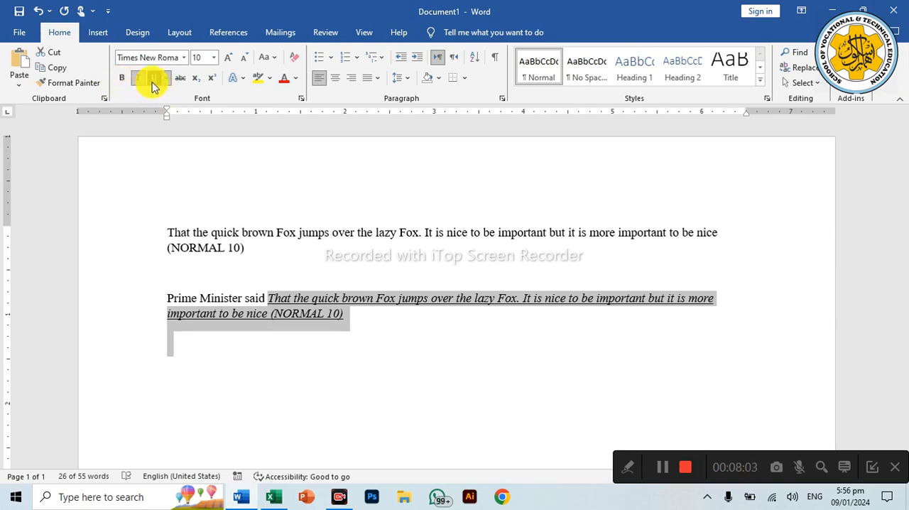
left_click(122, 78)
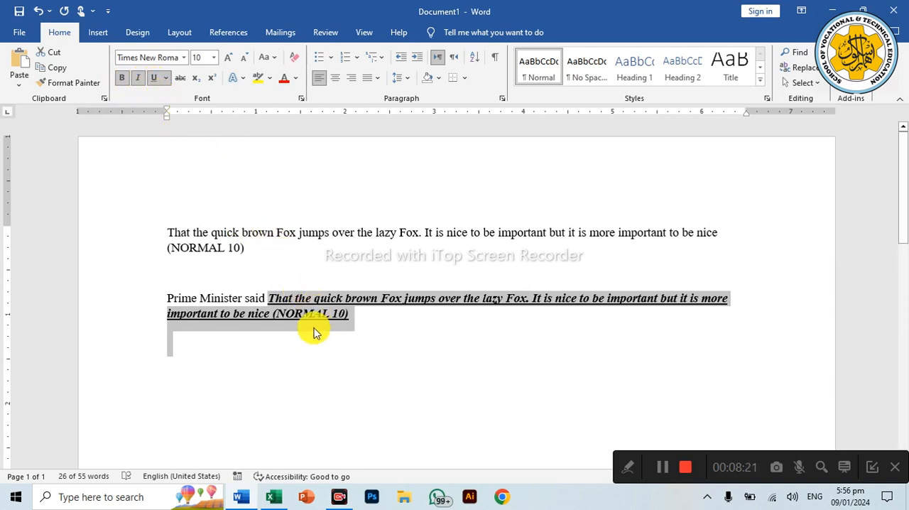
Step: Remove the underline, italic and bold formatting from the text after "Prime Minister said"
left_click(276, 302)
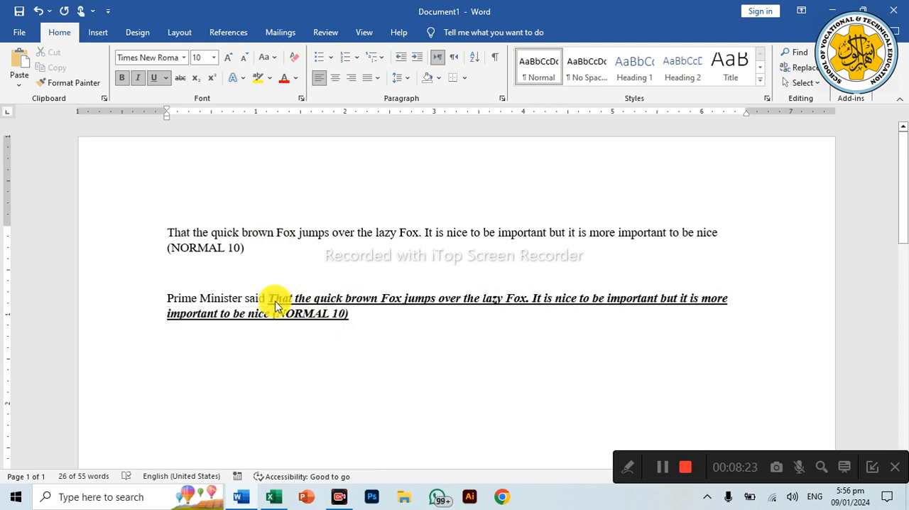
left_click_drag(277, 301, 357, 325)
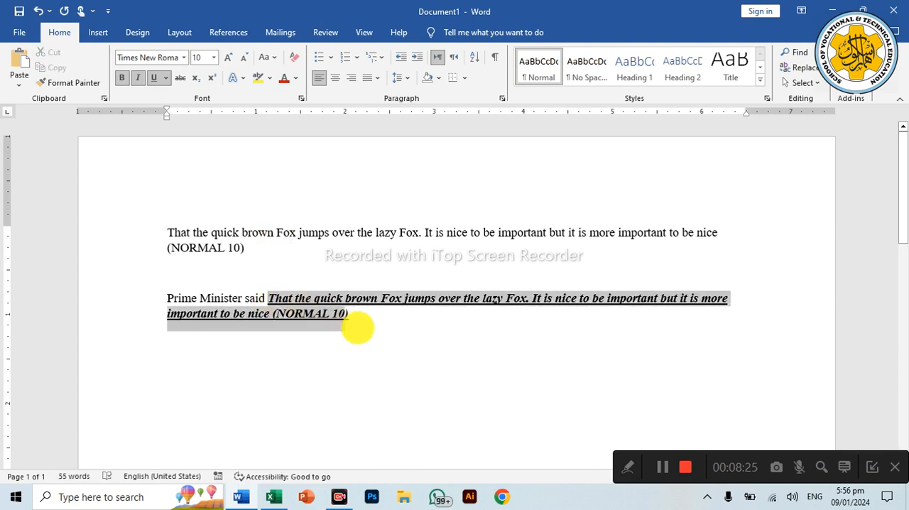
left_click(158, 82)
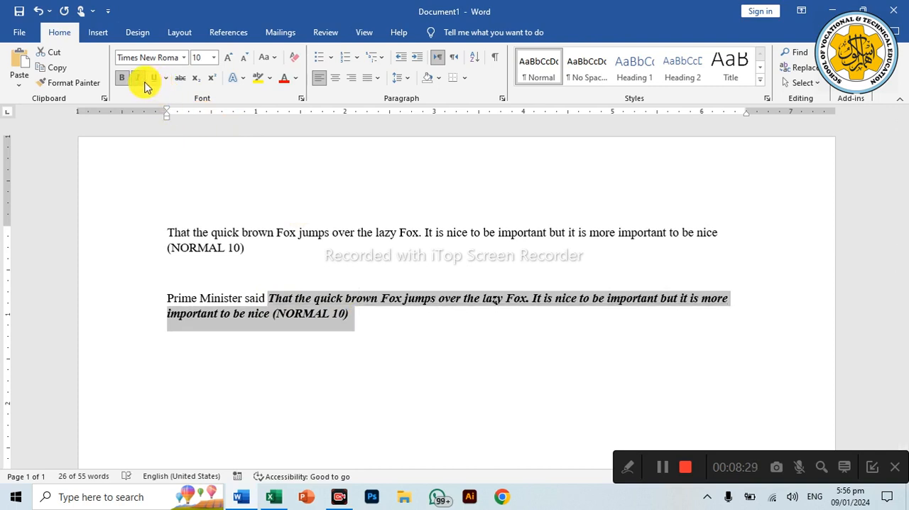
left_click(138, 78)
left_click(121, 84)
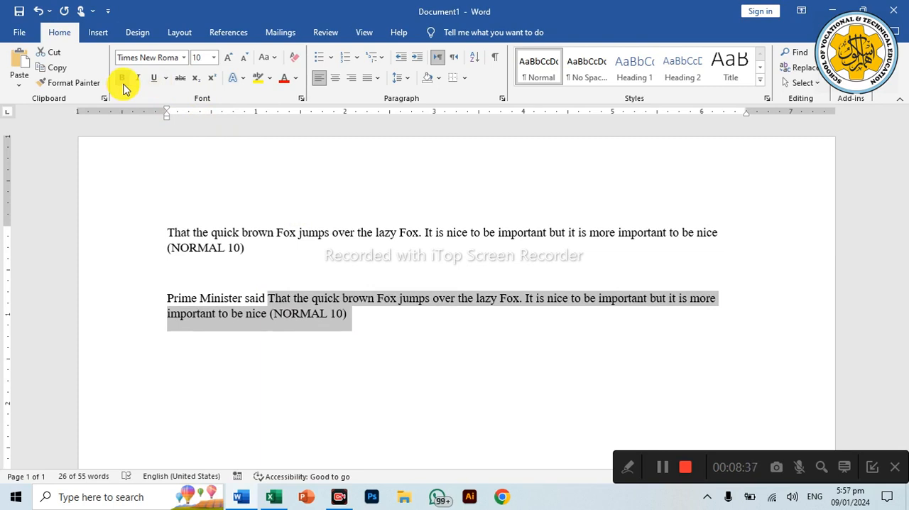
Step: Apply bold and italic formatting to the selected text after "Prime Minister said"
left_click(122, 84)
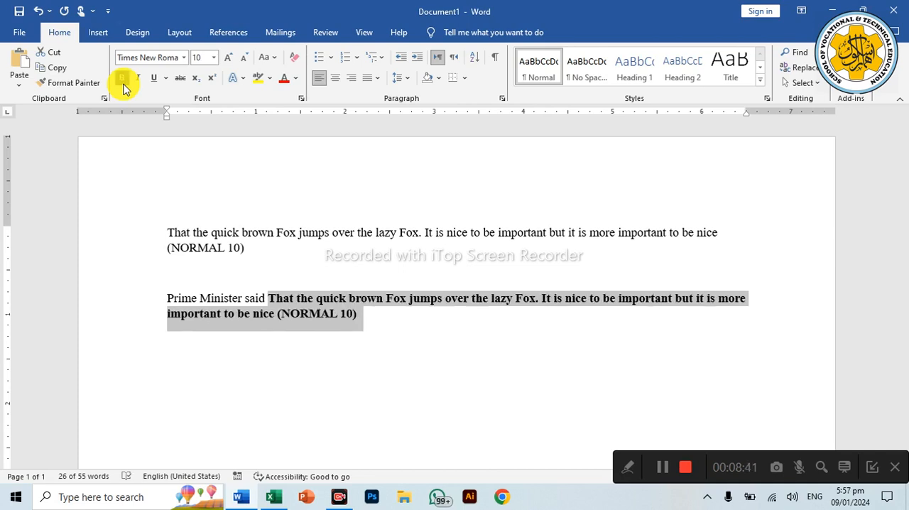
key("ctrl+i")
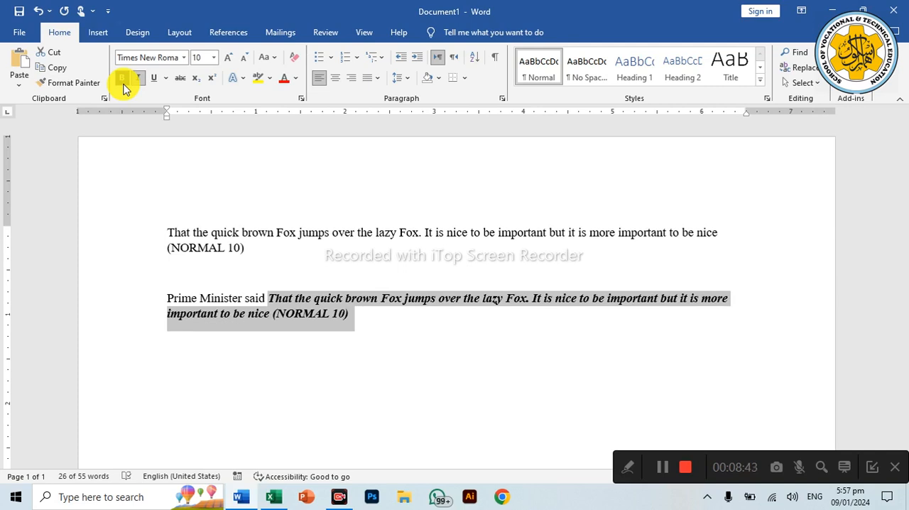
Step: Underline the selected bold italic text after "Prime Minister said"
key("ctrl+u")
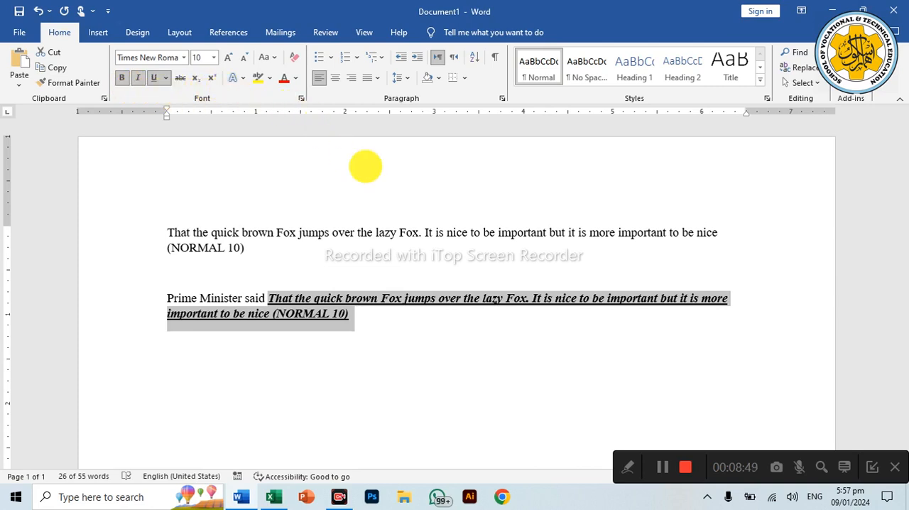
left_click(660, 466)
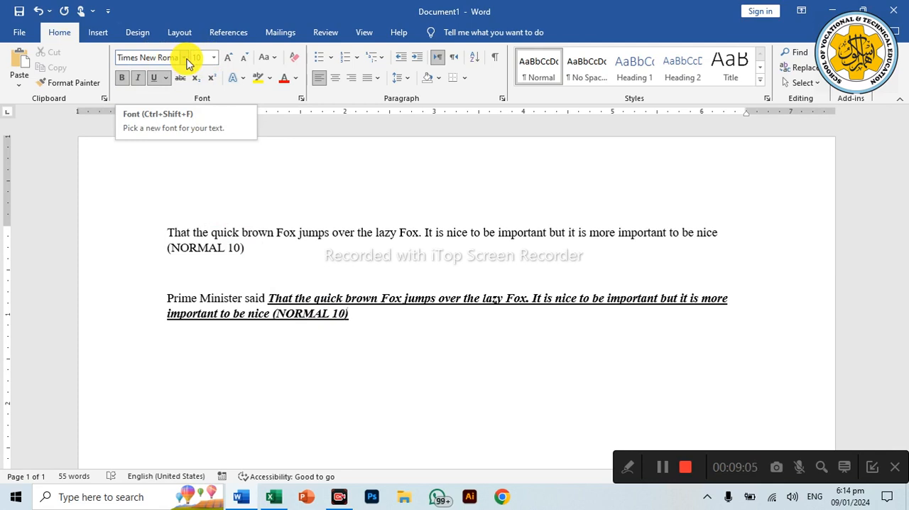
Step: Select the whole first paragraph and increase its font size in increments up to 22
left_click_drag(140, 234, 141, 243)
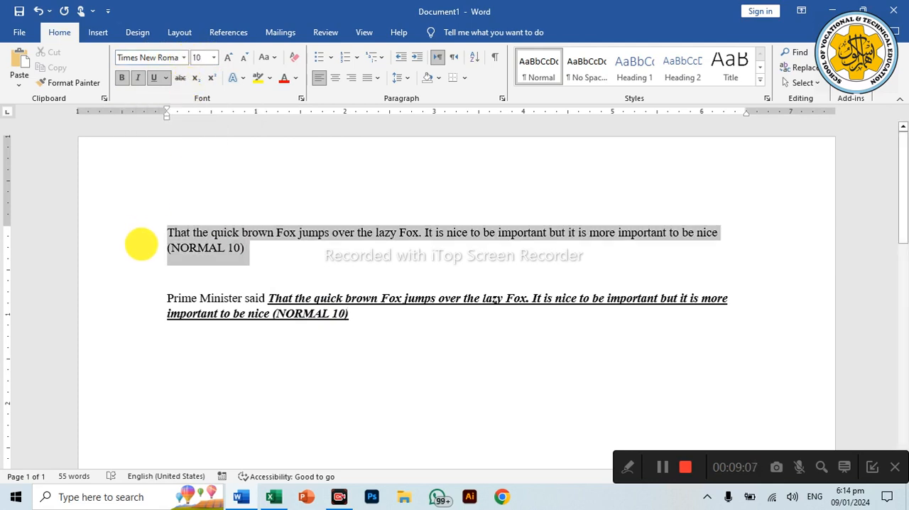
left_click(228, 64)
left_click(229, 64)
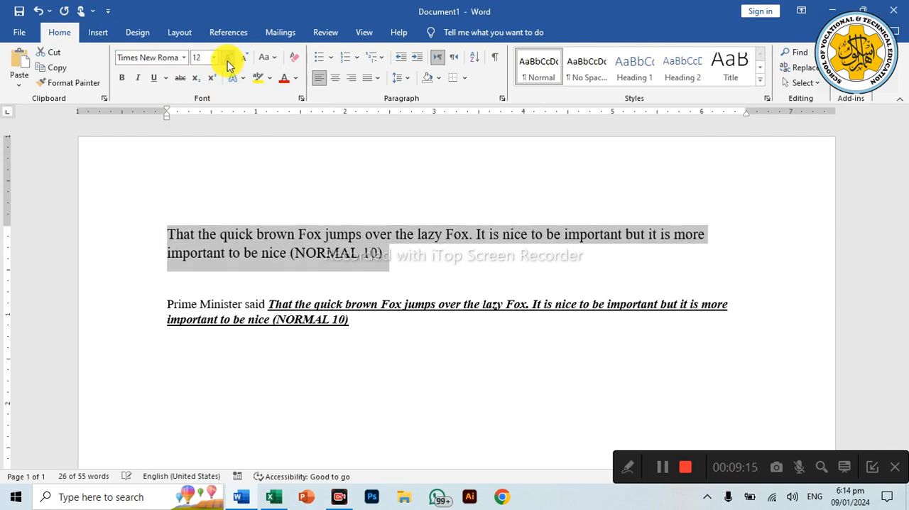
left_click(228, 64)
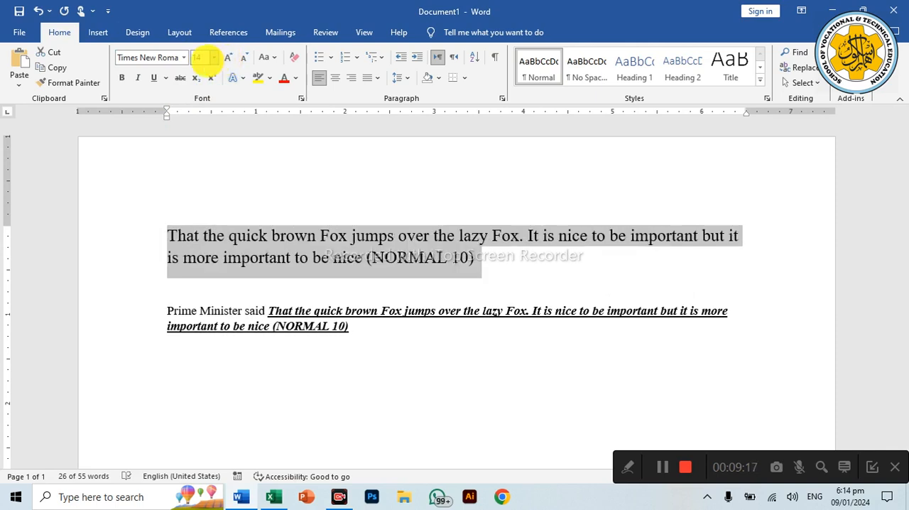
left_click(226, 63)
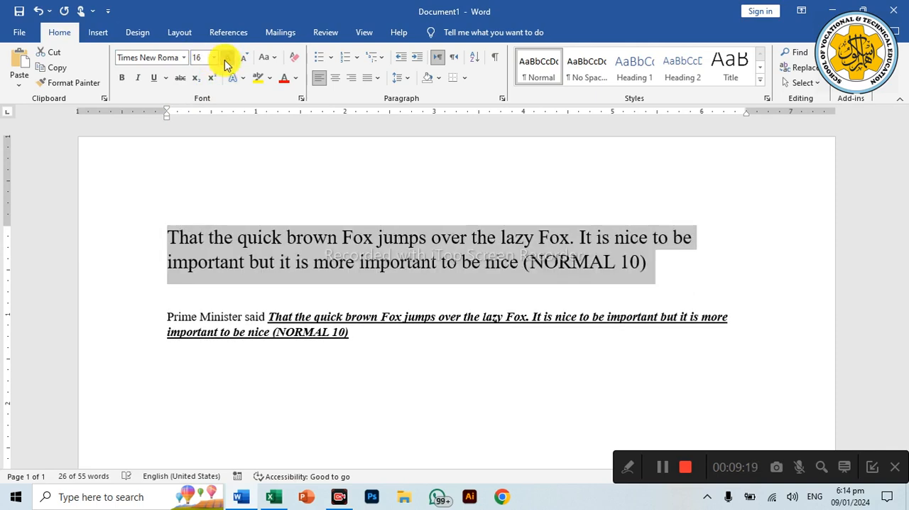
left_click(226, 62)
left_click(226, 63)
left_click(226, 64)
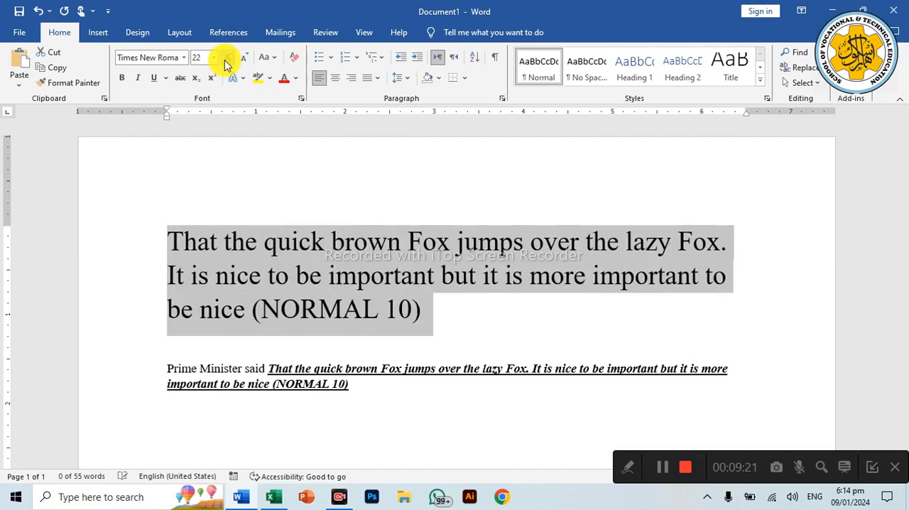
Step: Decrease the first paragraph's font size in increments down to 10
left_click(241, 63)
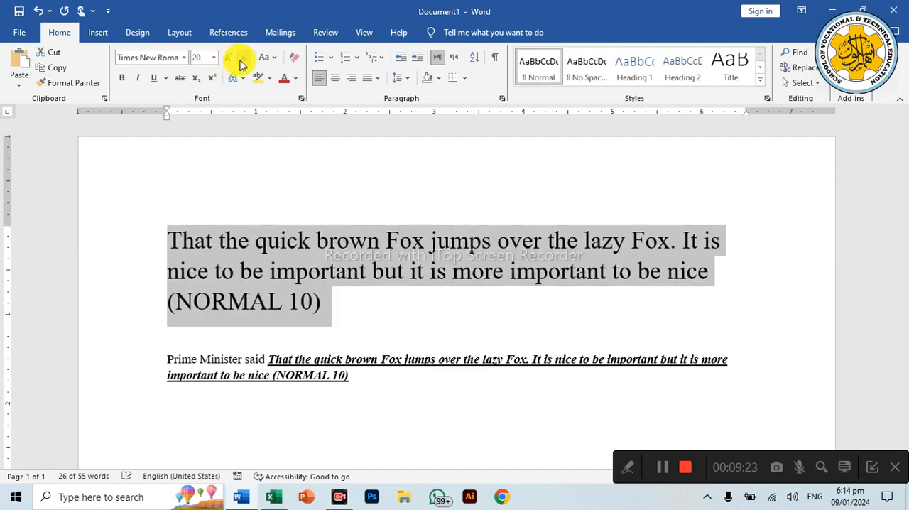
left_click(241, 62)
left_click(242, 63)
left_click(241, 63)
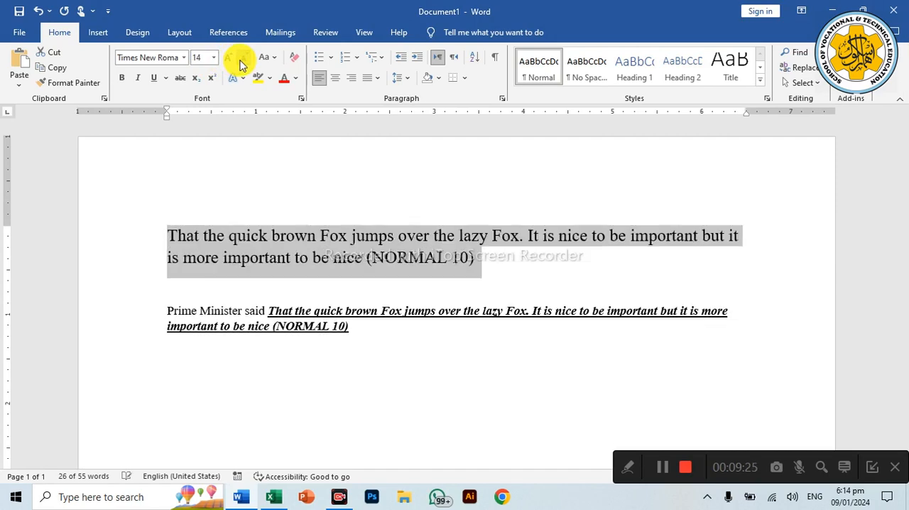
left_click(241, 63)
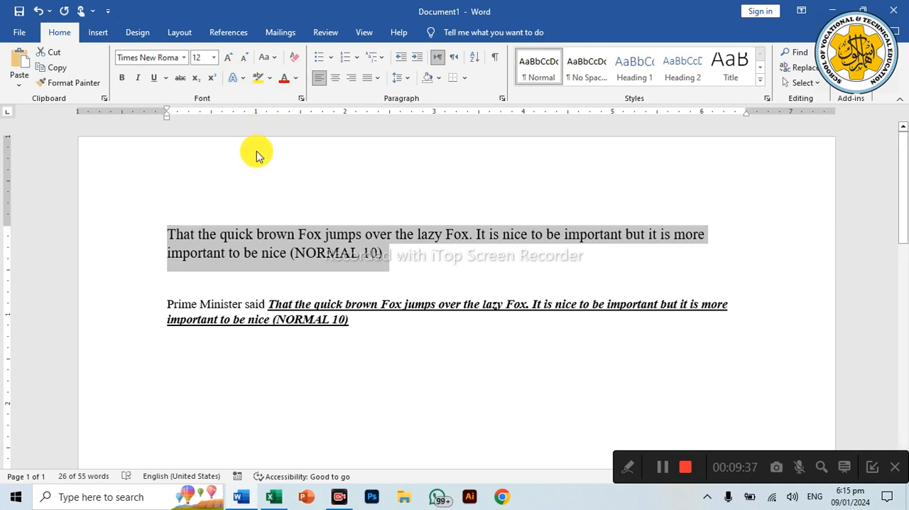
left_click(243, 61)
left_click(242, 61)
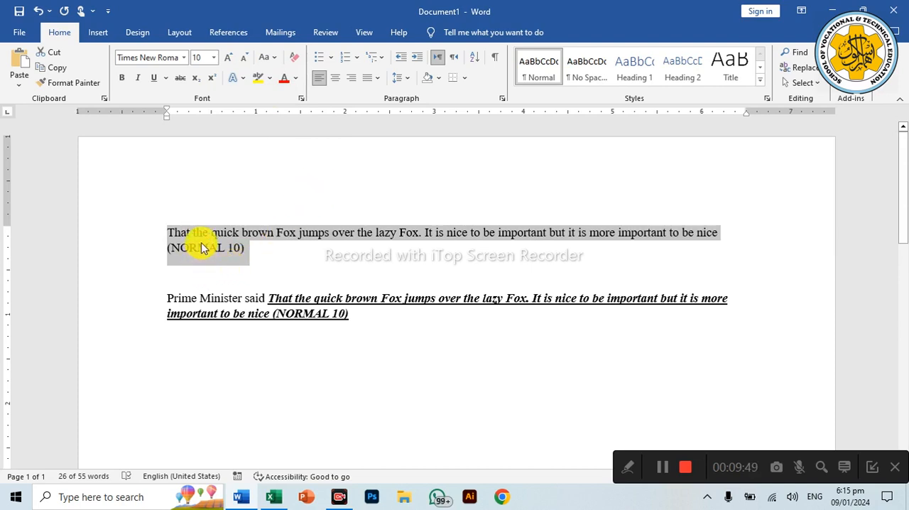
Step: Copy the entire "Prime Minister said" paragraph and paste the duplicate below it, leaving blank space between the two
left_click(177, 298)
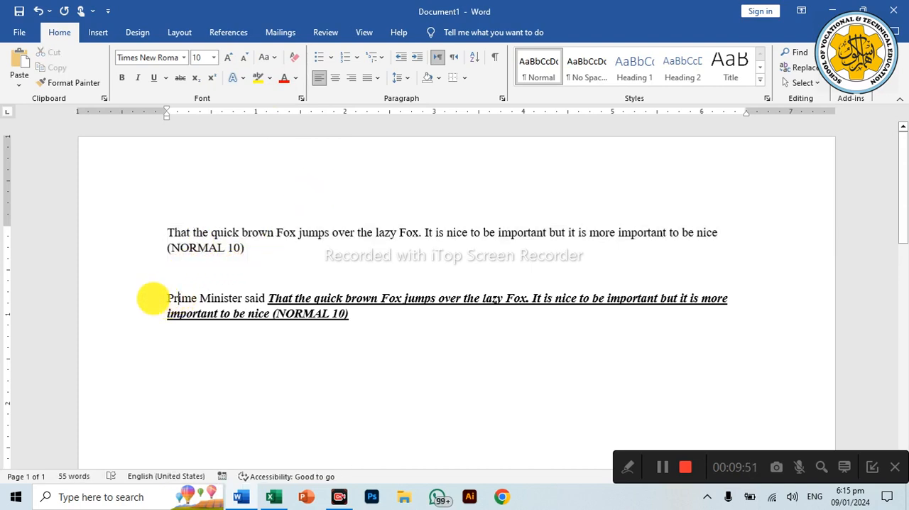
left_click(128, 298)
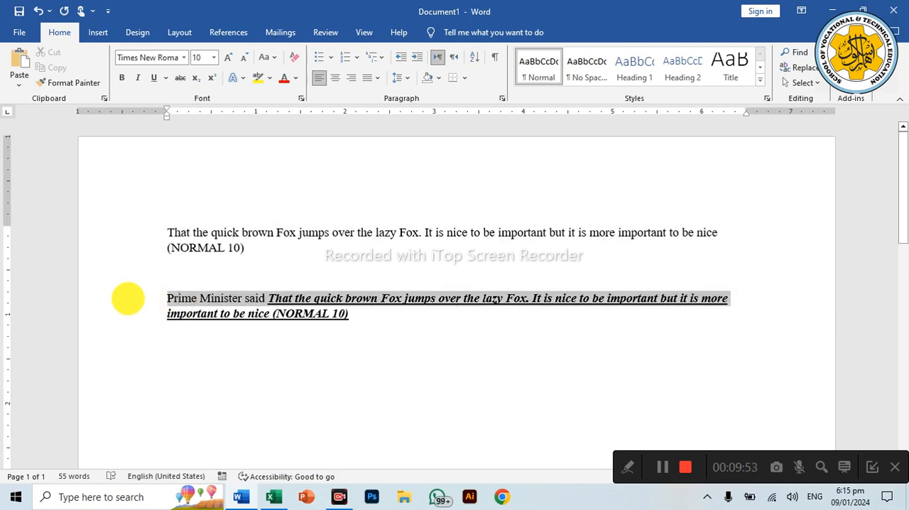
left_click_drag(128, 298, 128, 307)
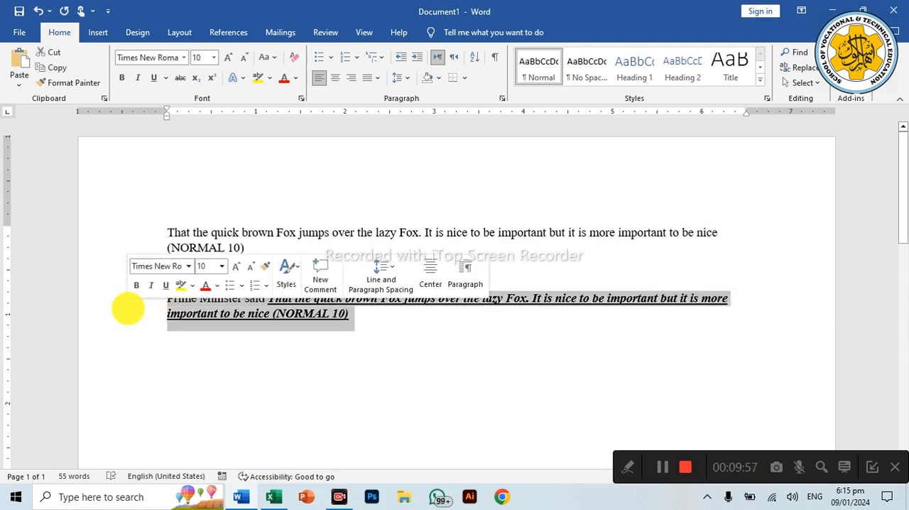
right_click(188, 314)
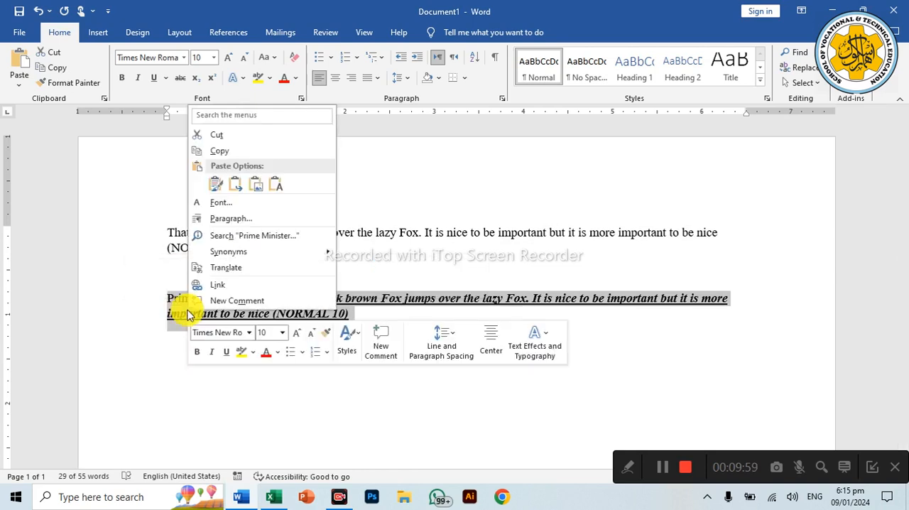
left_click(216, 160)
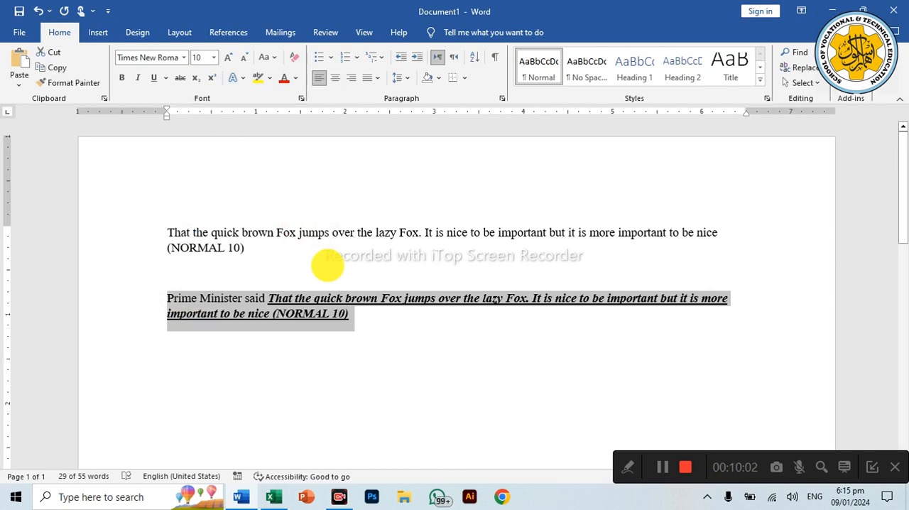
left_click(375, 314)
key("Return")
key("Return")
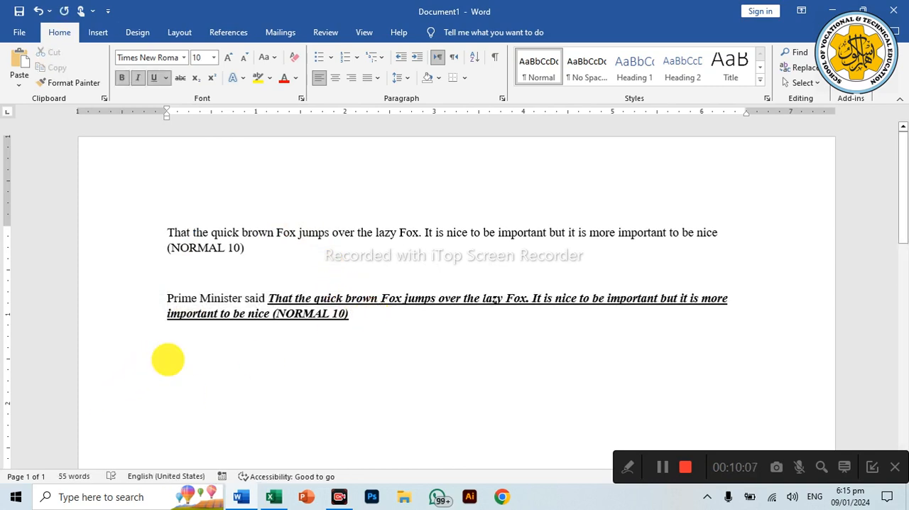
right_click(166, 361)
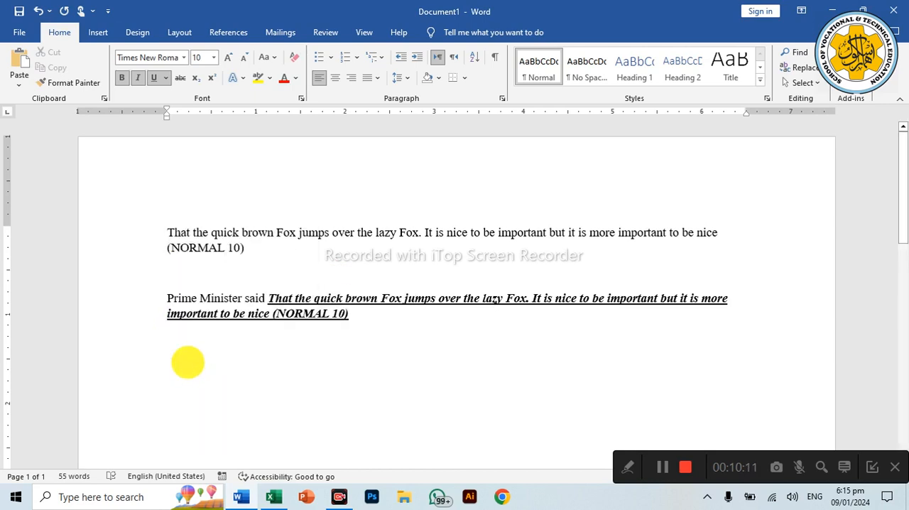
key("ctrl+v")
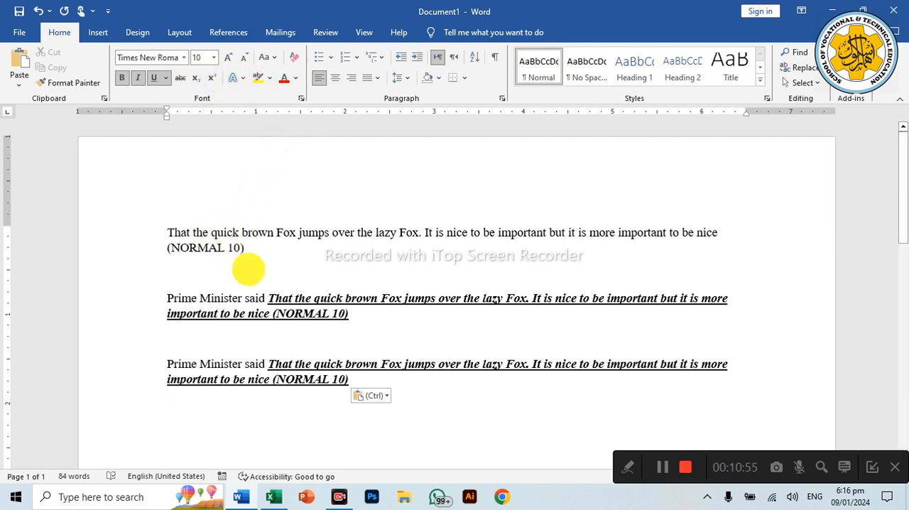
Step: Highlight the text from "That the quick" to "be nice" in yellow in the first "Prime Minister said" paragraph
mouse_move(269, 297)
left_mouse_down()
mouse_move(325, 311)
mouse_move(268, 312)
left_mouse_up()
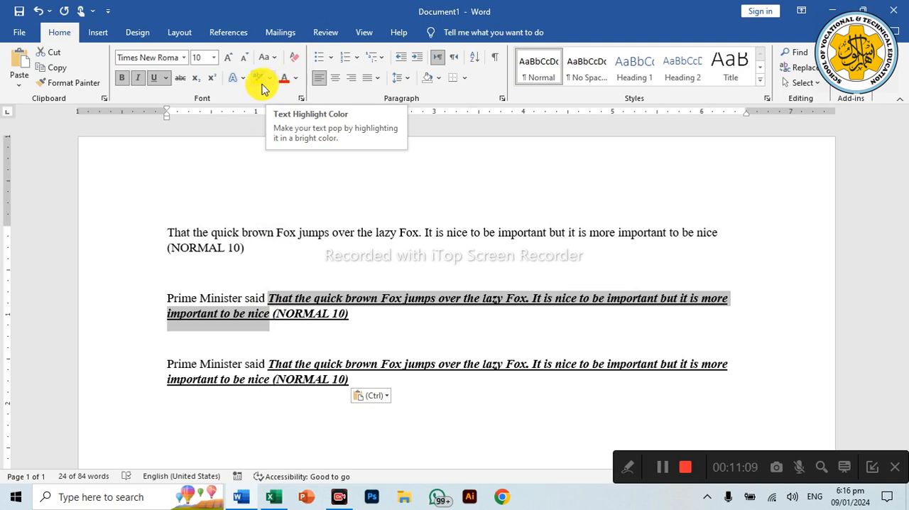
left_click(263, 86)
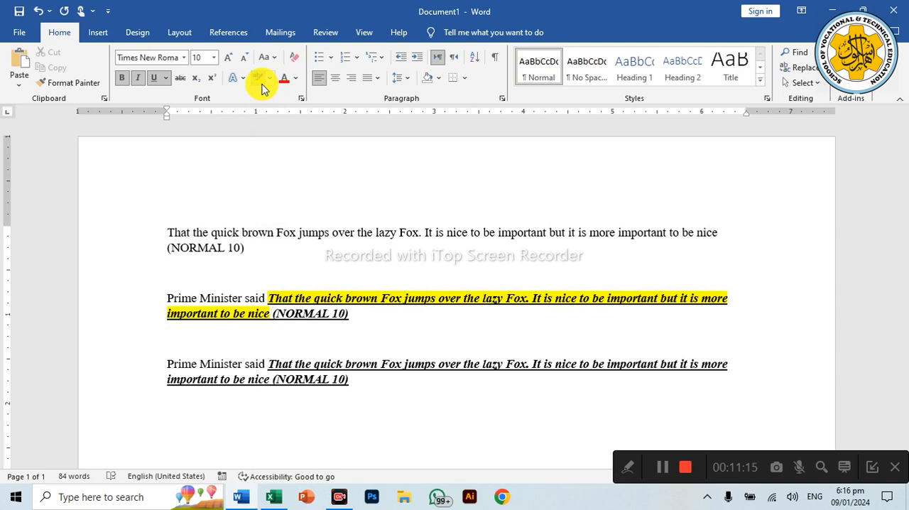
Step: Try to recolour the yellow-highlighted text with the red text highlighter
left_click(270, 84)
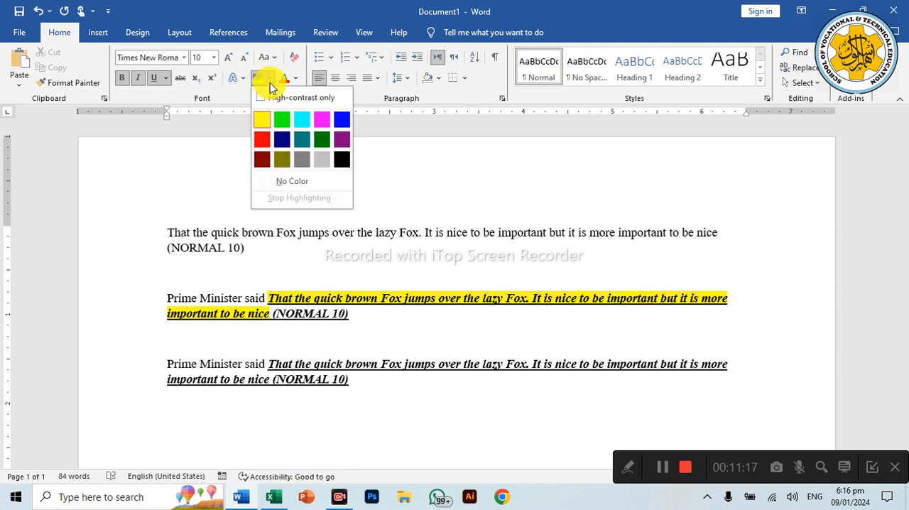
left_click(261, 140)
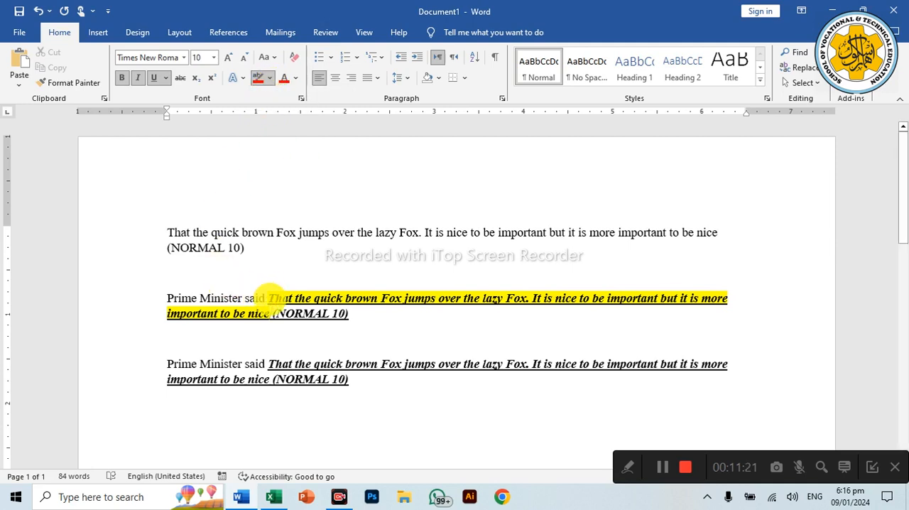
left_click(268, 296)
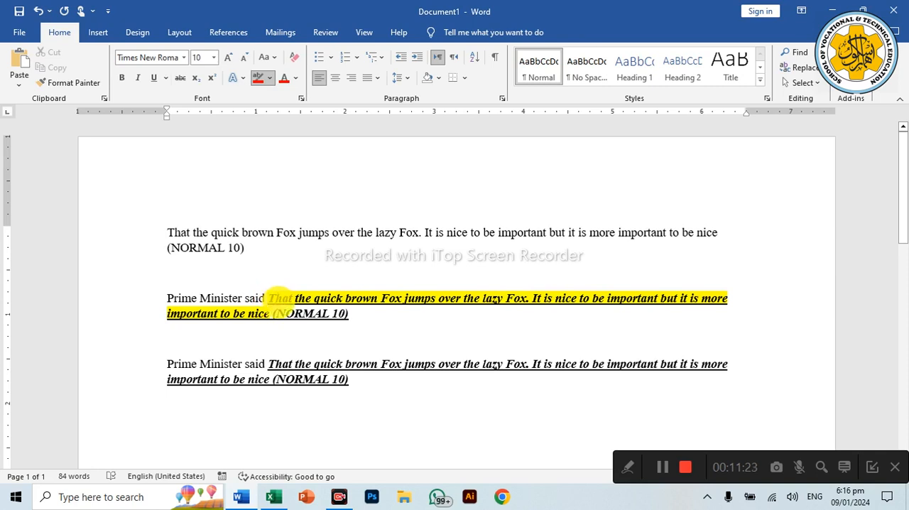
left_click(277, 312)
triple_click(279, 295)
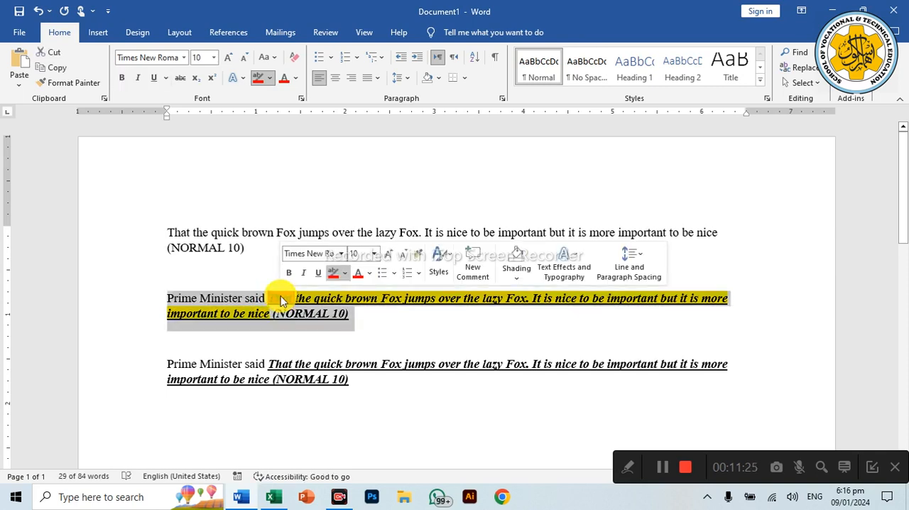
double_click(279, 295)
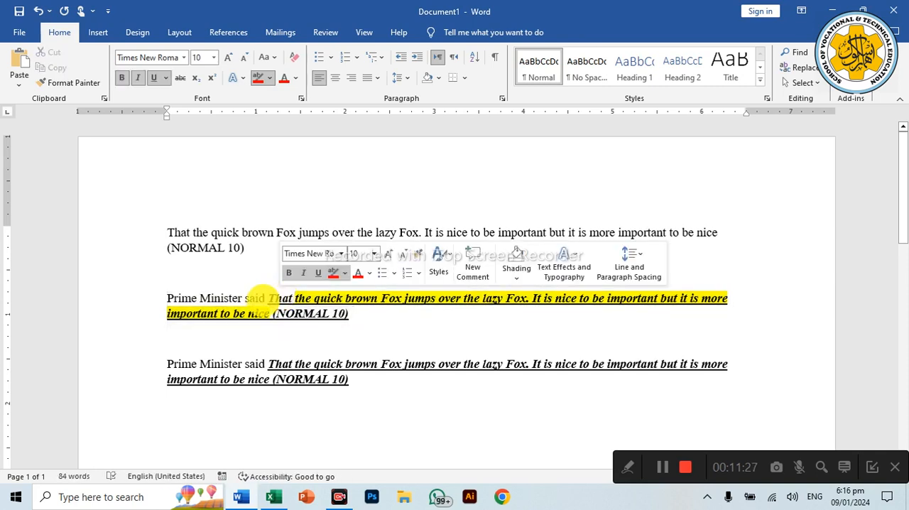
key("Escape")
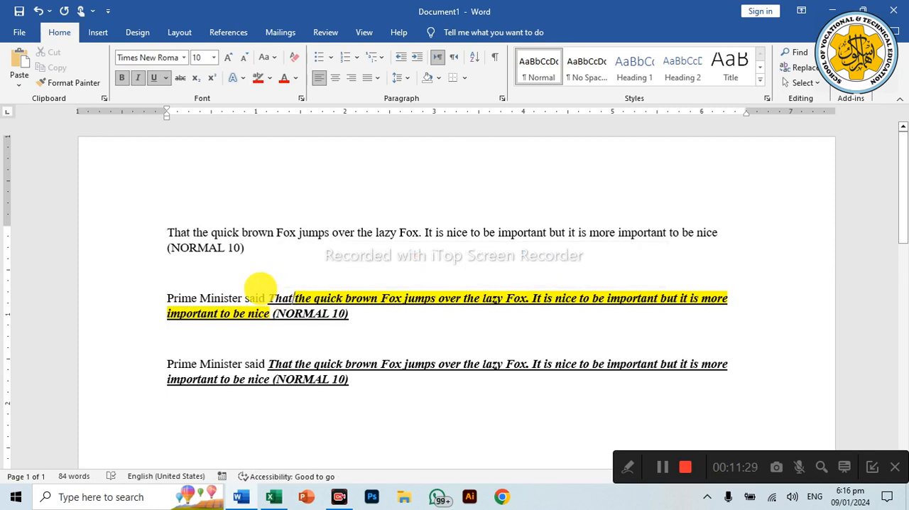
Step: Highlight the text from "That the quick" to "be nice" in bright green in the first "Prime Minister said" paragraph
mouse_move(270, 298)
left_mouse_down()
mouse_move(279, 310)
mouse_move(271, 313)
left_mouse_up()
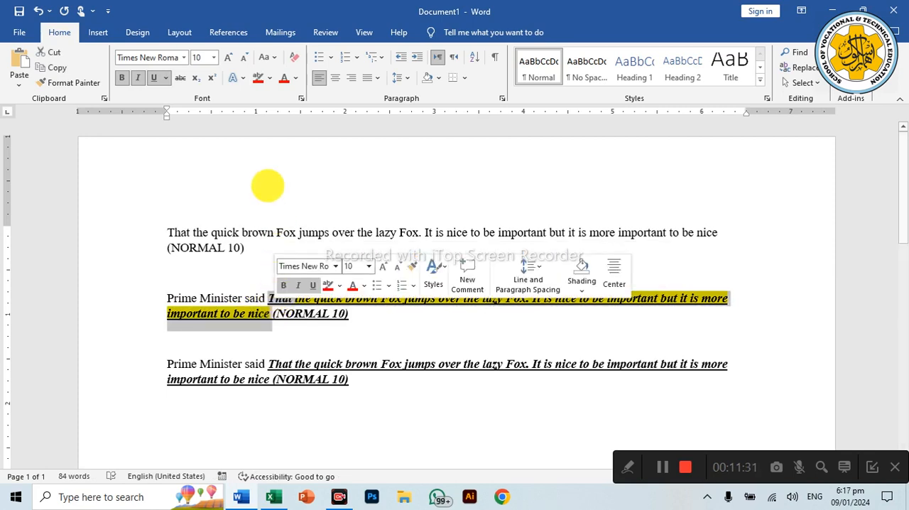
left_click(270, 78)
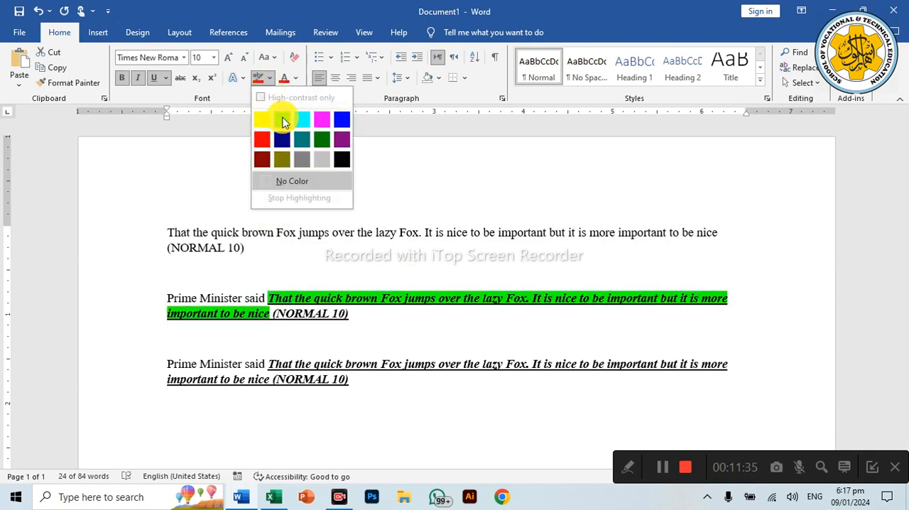
left_click(282, 121)
Step: Try dark red and yellow as highlight colours without text selected, and leave highlighting mode
left_click(270, 80)
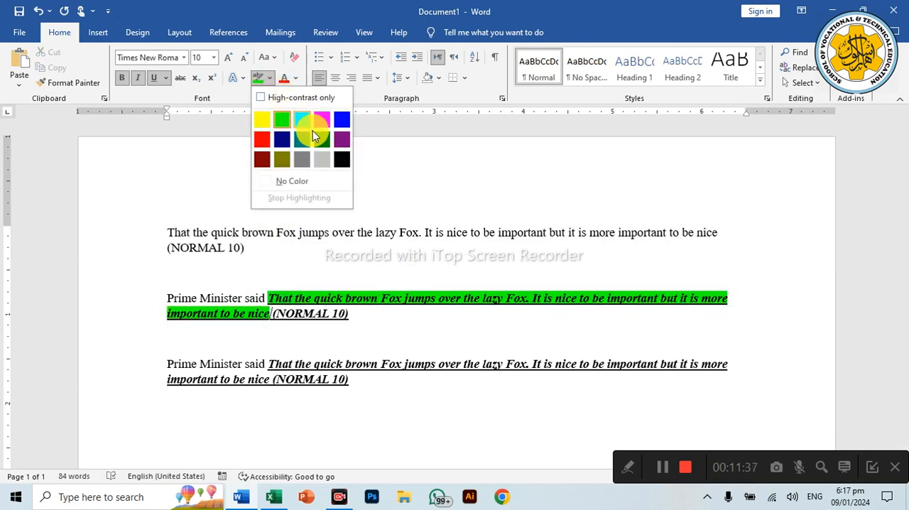
left_click(262, 159)
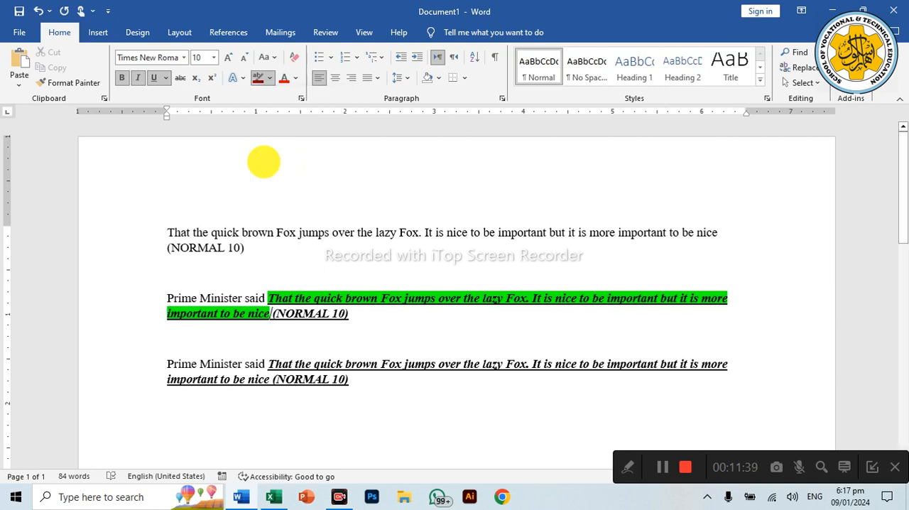
left_click(269, 79)
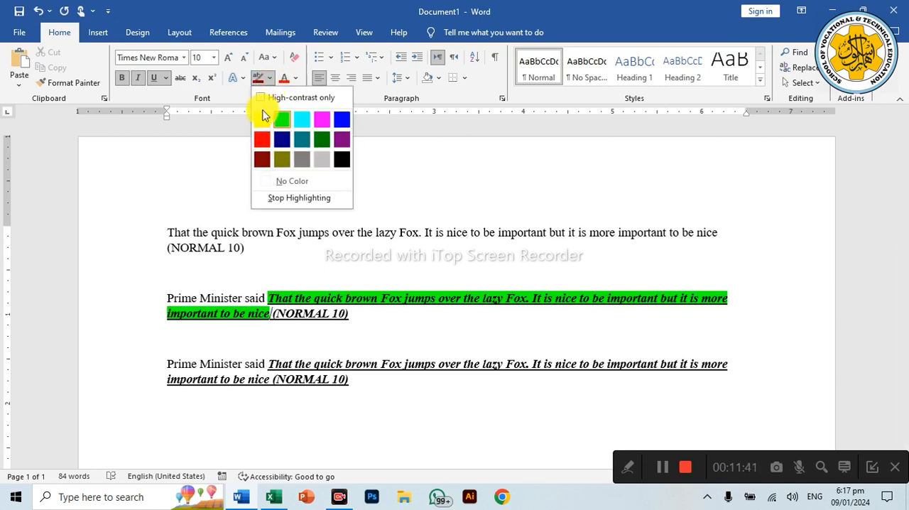
left_click(263, 118)
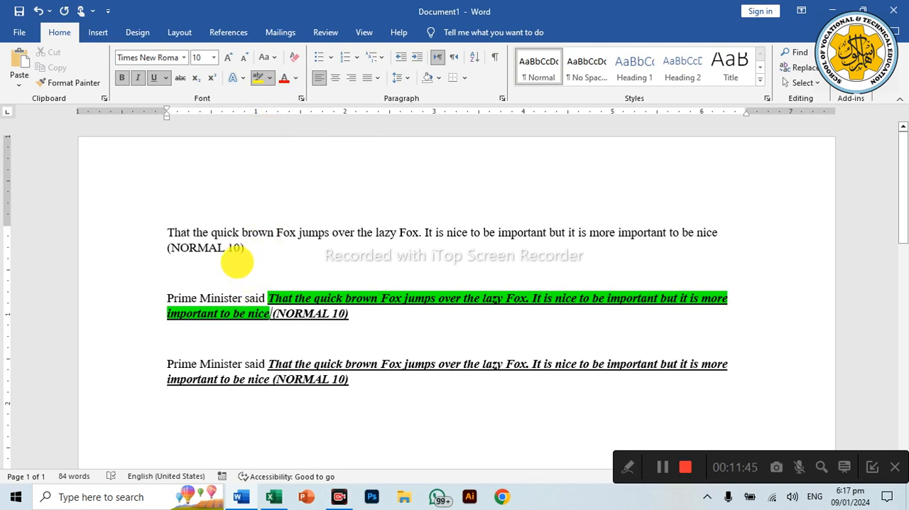
key("Escape")
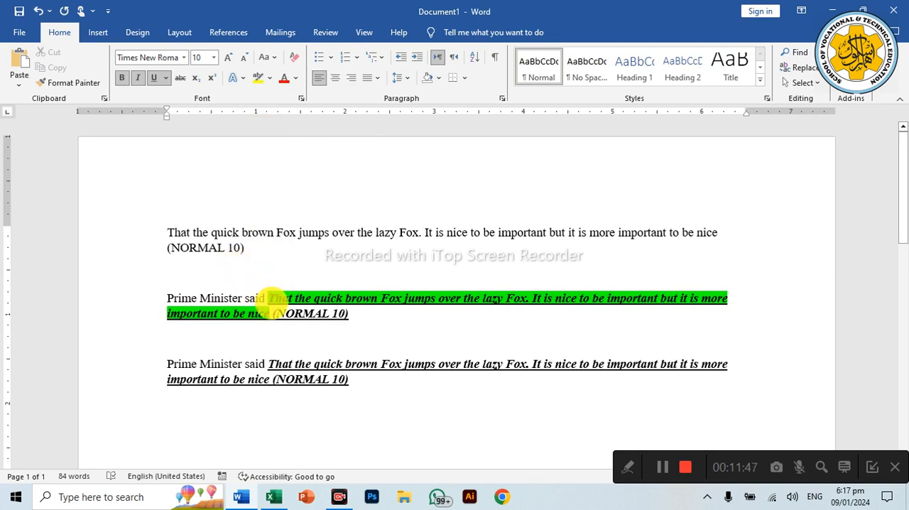
Step: Highlight the text from "That the quick" to "be nice (" in yellow in the first "Prime Minister said" paragraph
left_click_drag(277, 299, 273, 313)
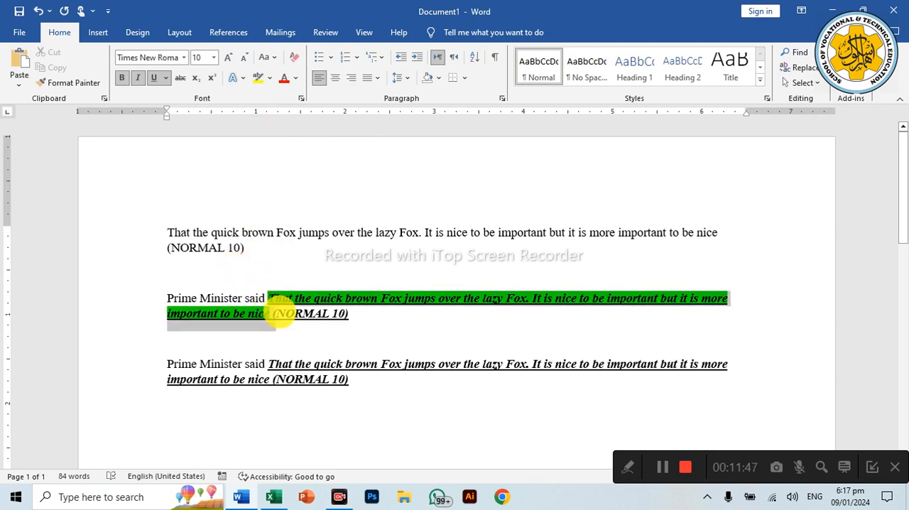
left_click(258, 78)
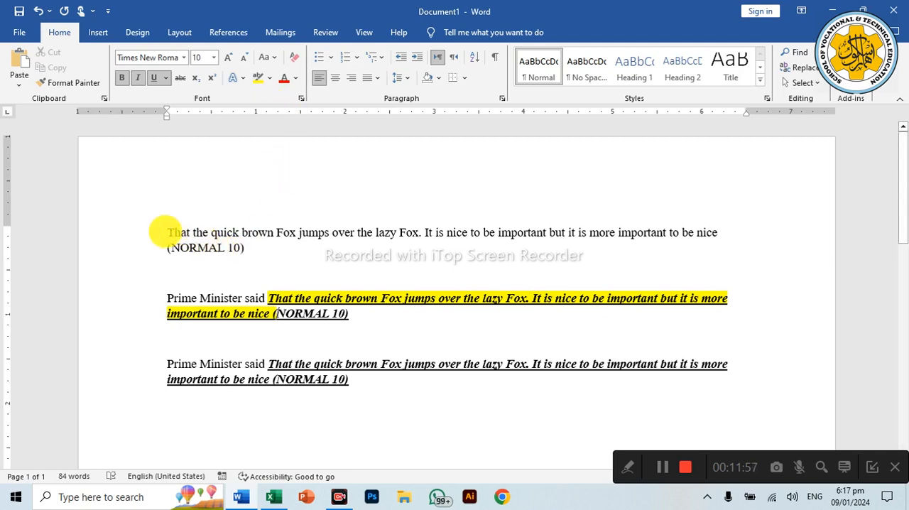
Step: Colour the text of the opening "That the quick brown Fox" paragraph red, including "(NORMAL 10)"
left_click_drag(168, 231, 261, 249)
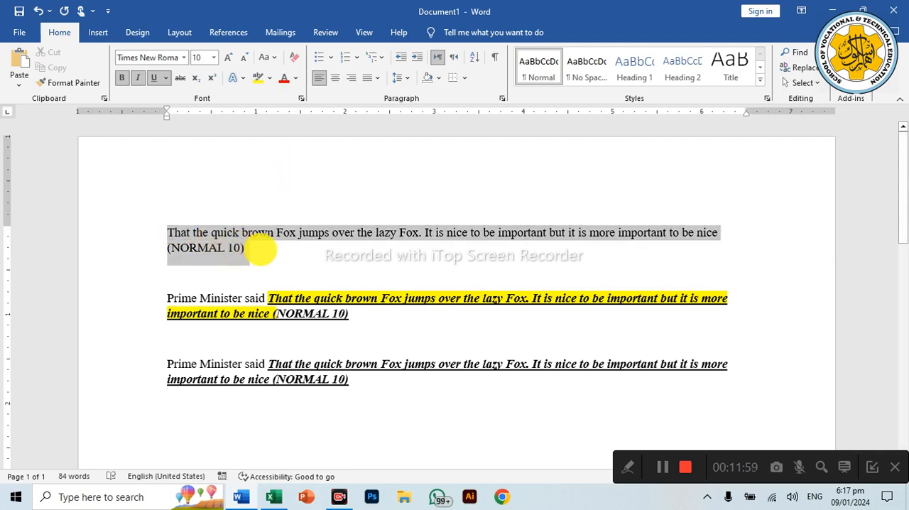
left_click(284, 80)
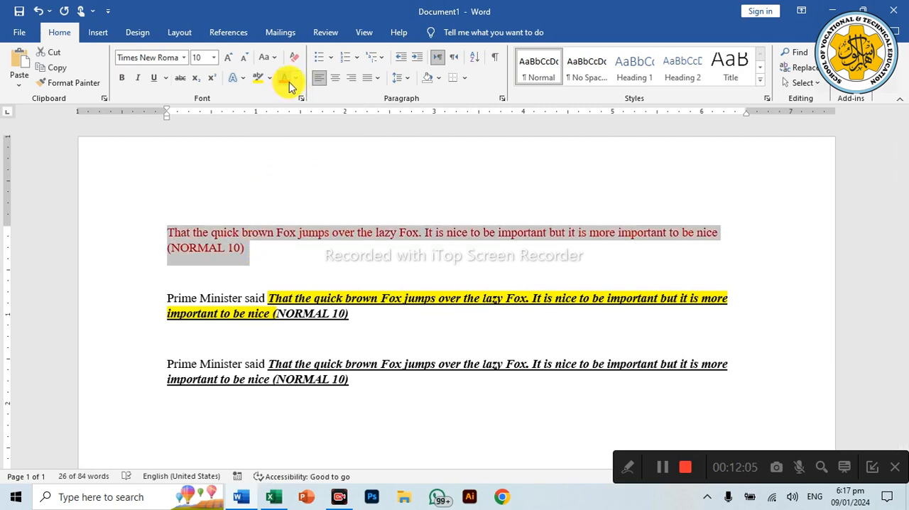
left_click(296, 79)
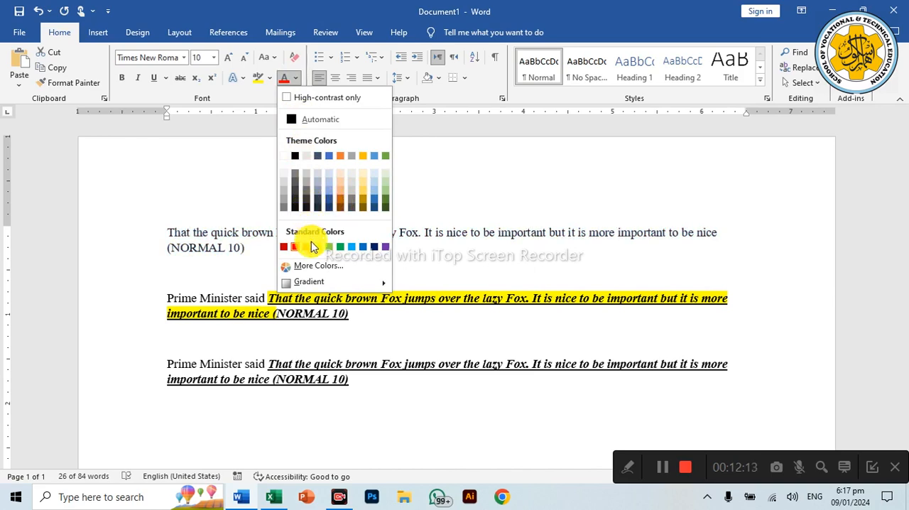
left_click(316, 267)
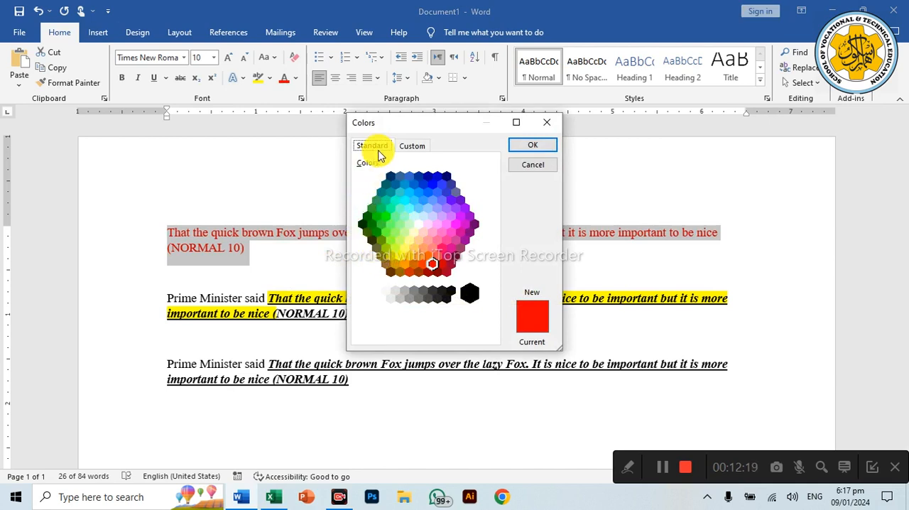
left_click(410, 147)
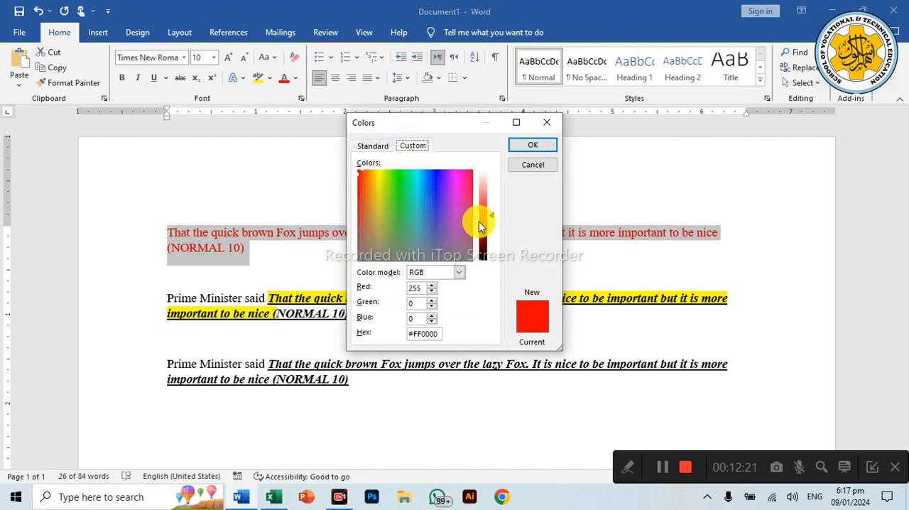
left_click_drag(490, 215, 492, 229)
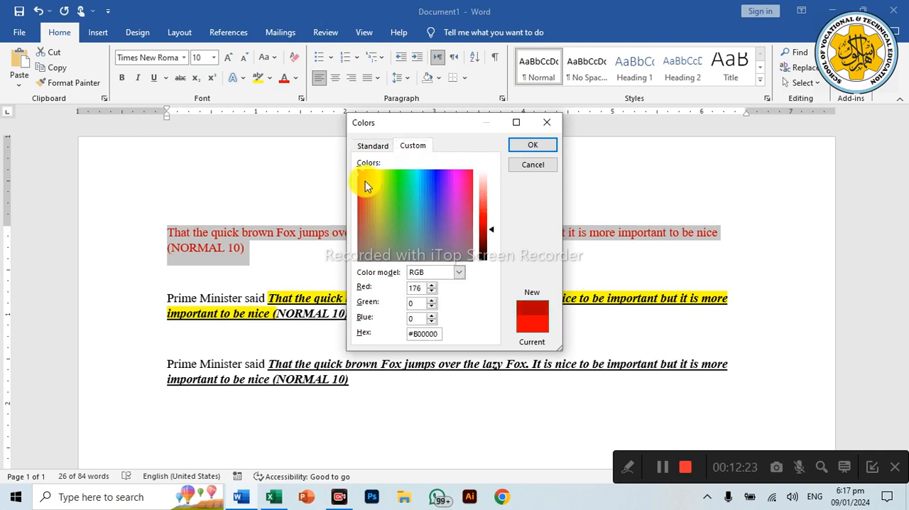
left_click_drag(367, 183, 422, 214)
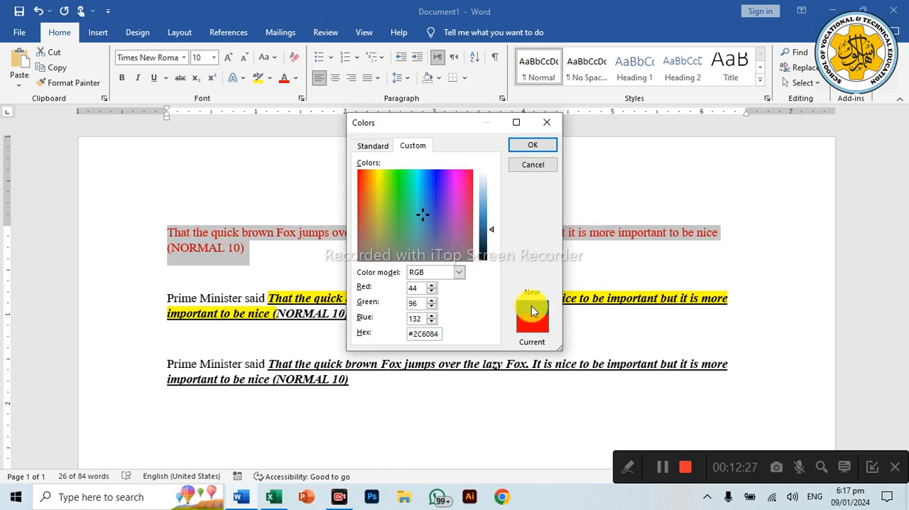
left_click(421, 217)
left_click_drag(420, 217, 401, 205)
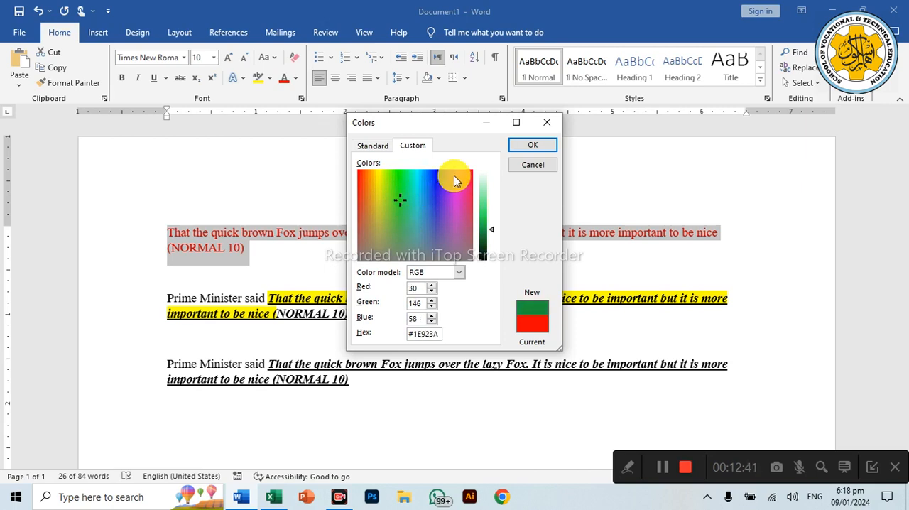
left_click(376, 146)
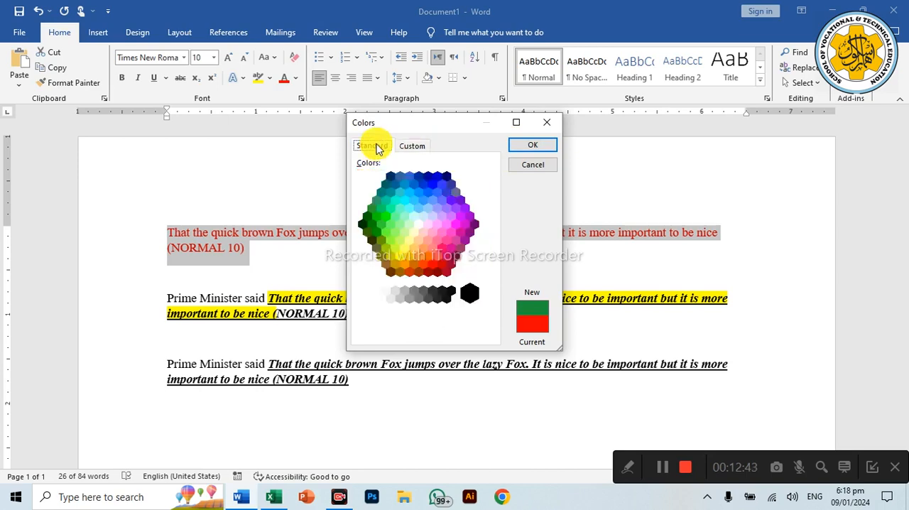
left_click(544, 123)
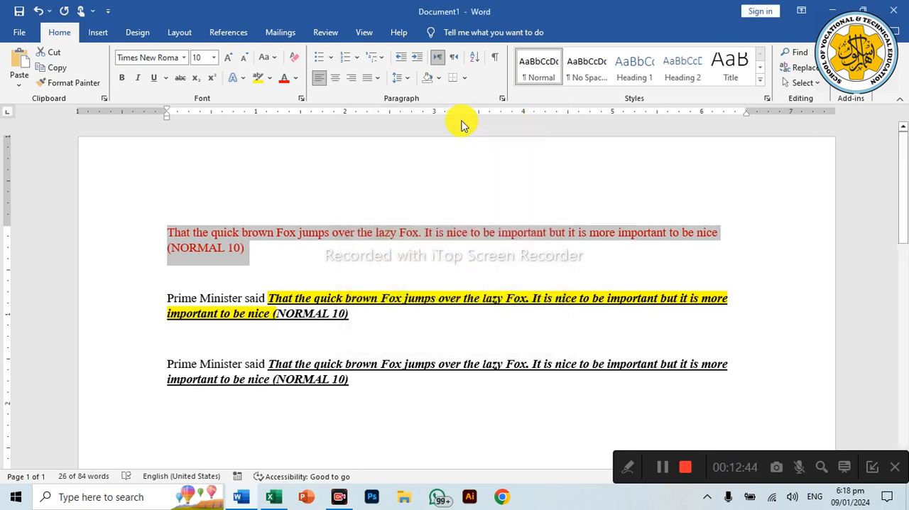
Step: Apply standard red and finally dark blue as the font colour of the opening paragraph
left_click(296, 78)
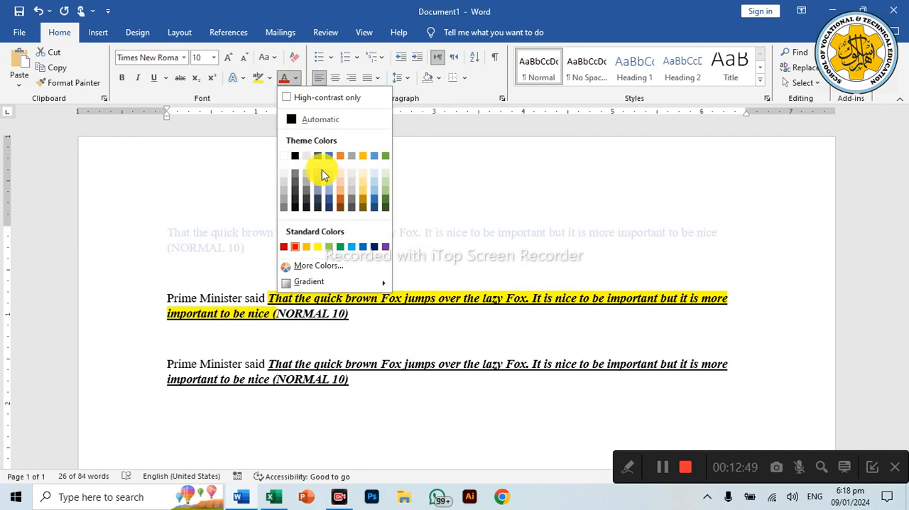
left_click(298, 248)
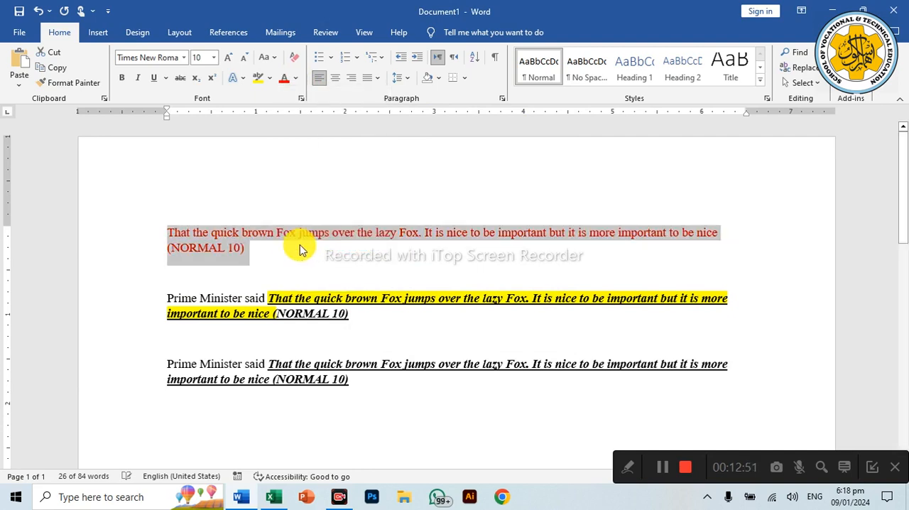
left_click(297, 81)
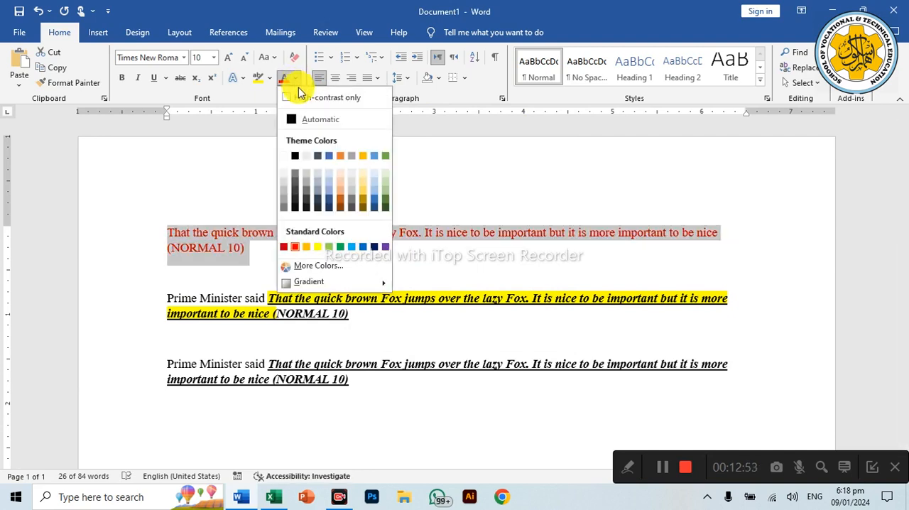
left_click(374, 247)
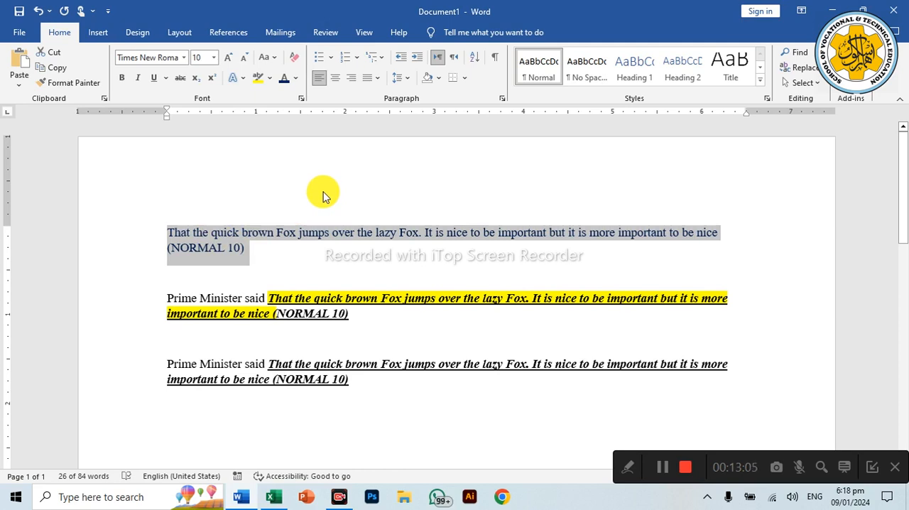
scroll(322, 196, "down", 1)
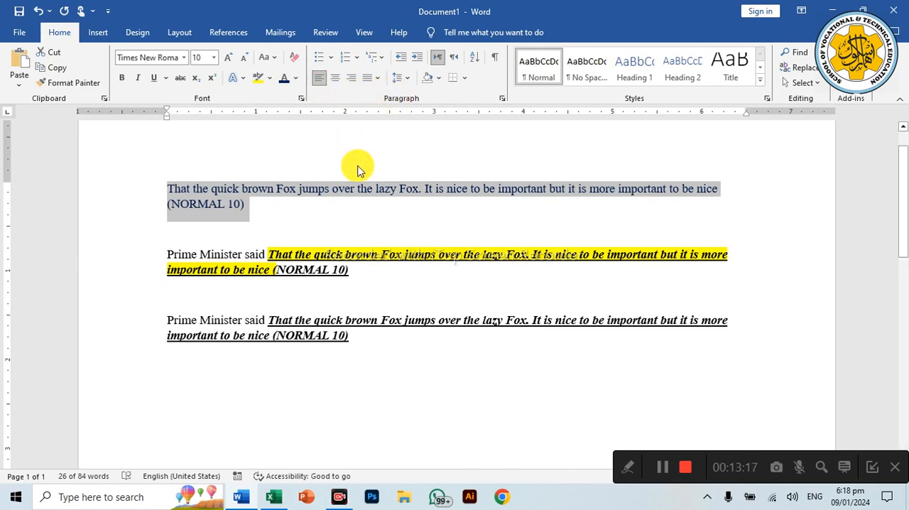
scroll(367, 186, "down", 7)
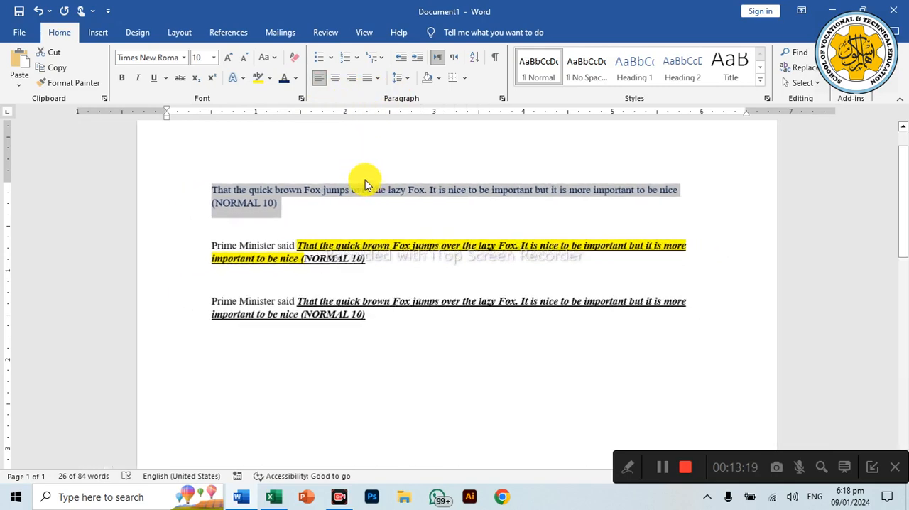
scroll(365, 176, "down", 1)
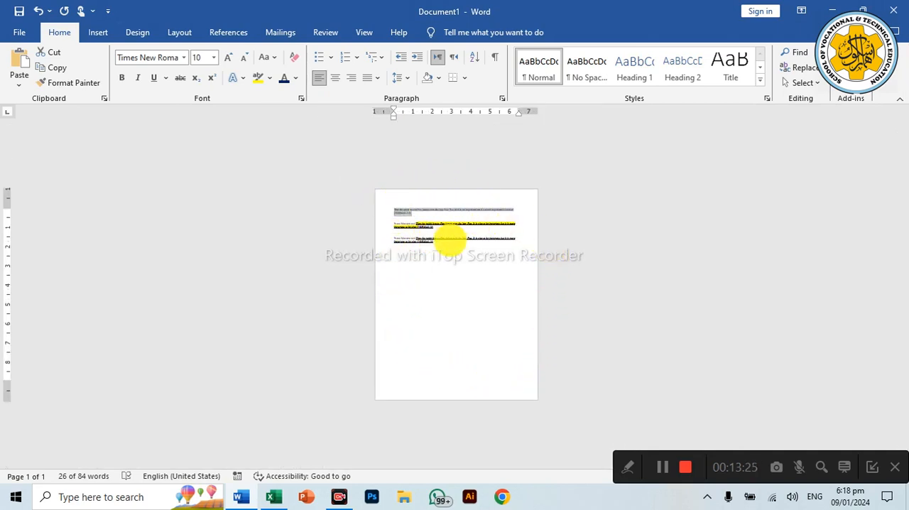
scroll(452, 237, "up", 7)
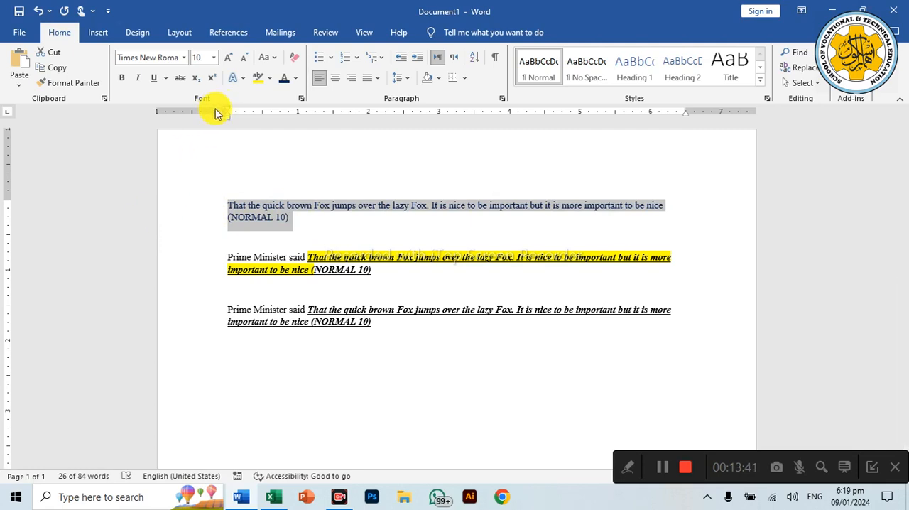
mouse_move(228, 112)
left_mouse_down()
mouse_move(157, 120)
mouse_move(227, 119)
left_mouse_up()
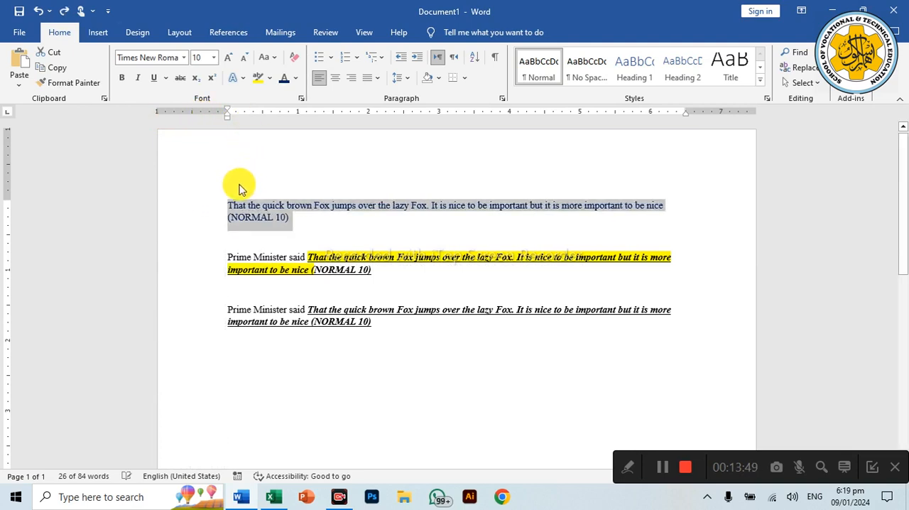
Step: Try centre, left and right alignment on the opening paragraph, and return it to left alignment
left_click(284, 211)
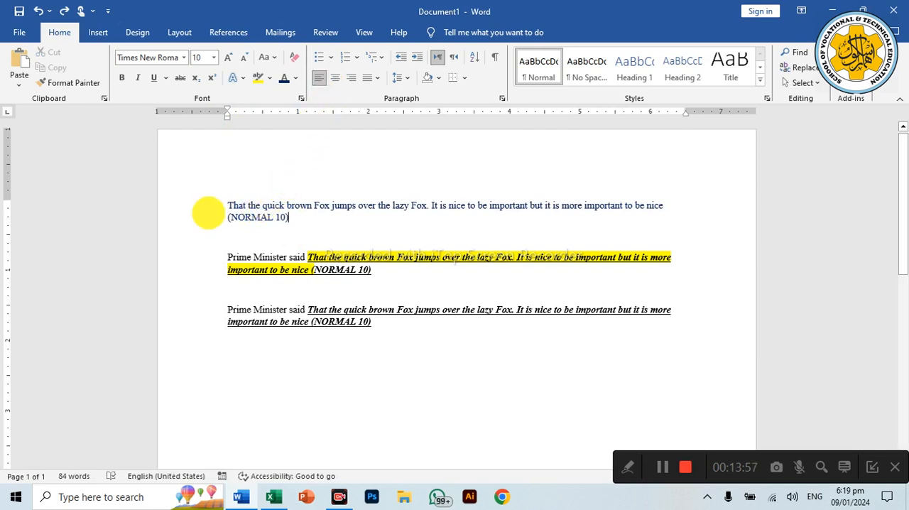
double_click(209, 211)
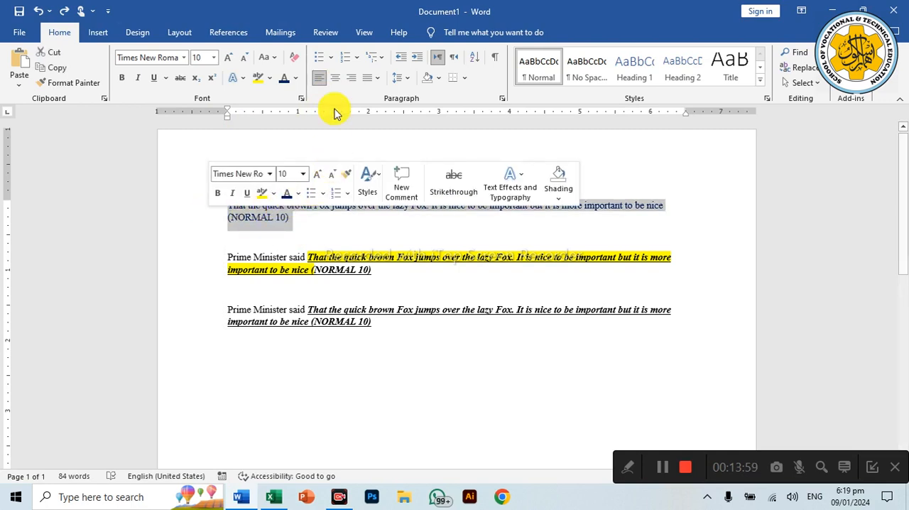
left_click(336, 81)
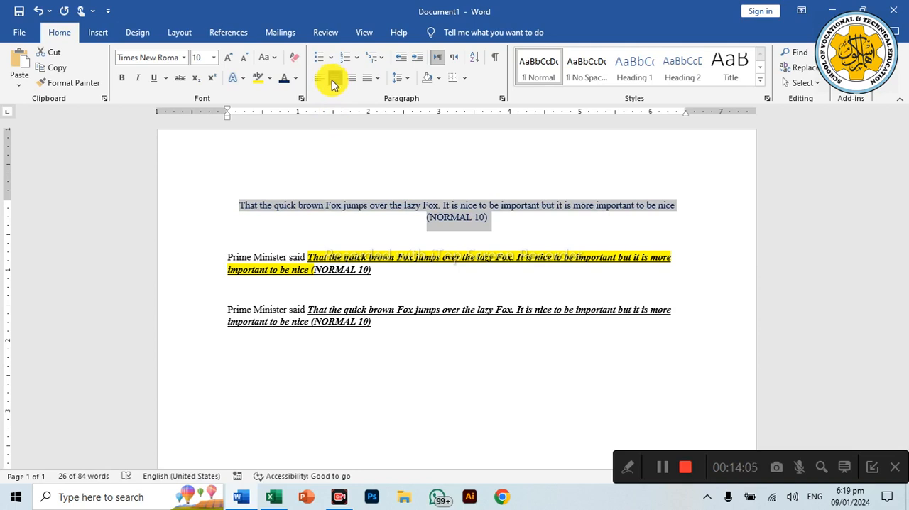
left_click(319, 79)
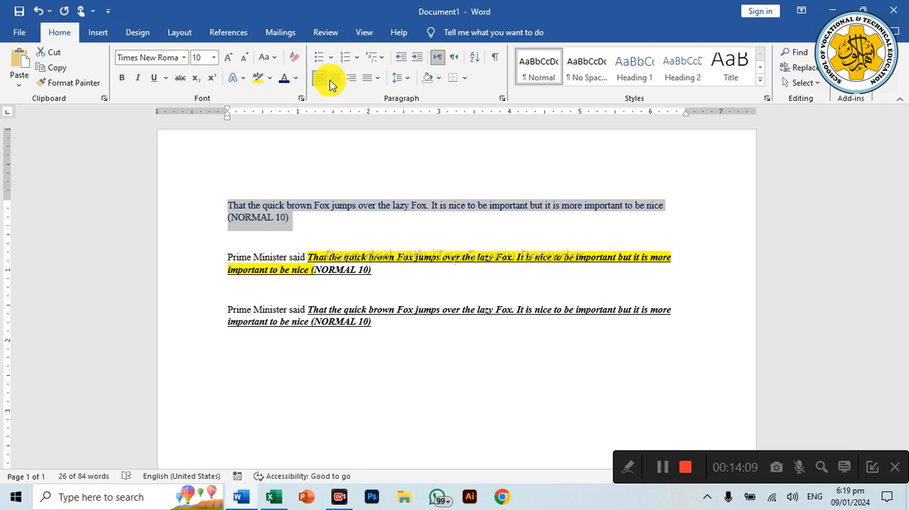
left_click(349, 80)
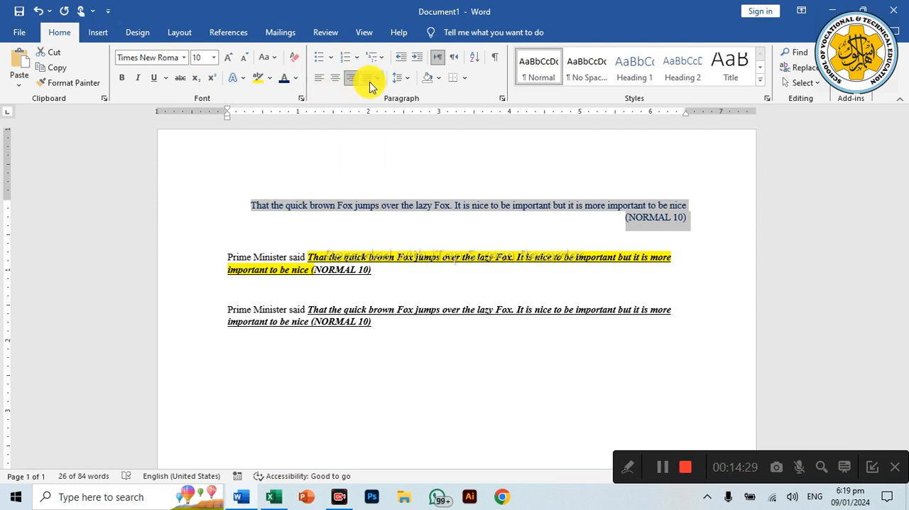
left_click(431, 206)
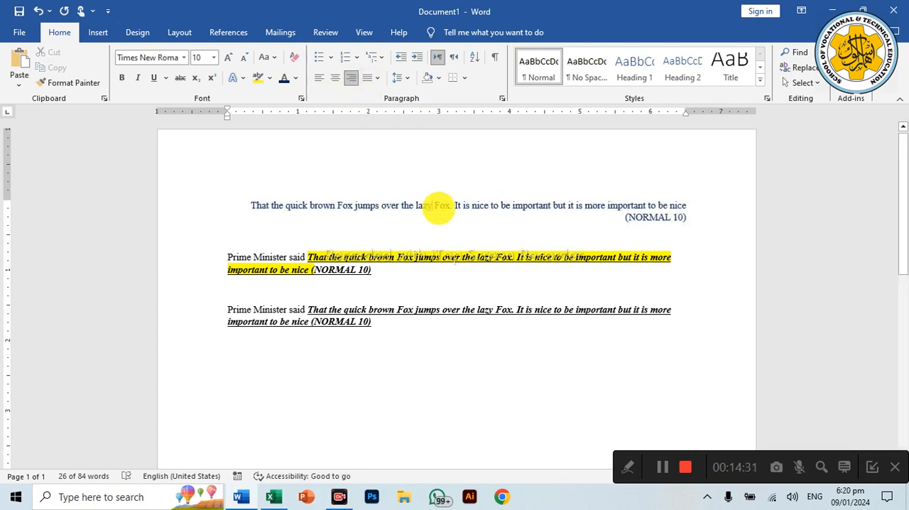
left_click(319, 77)
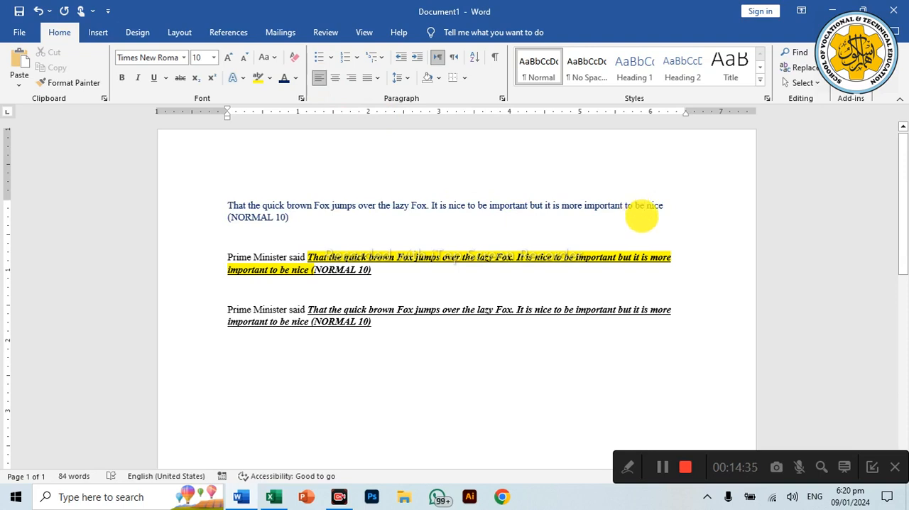
Step: Justify the opening paragraph with the insertion point placed after "to be nice" on its first line
left_click(644, 206)
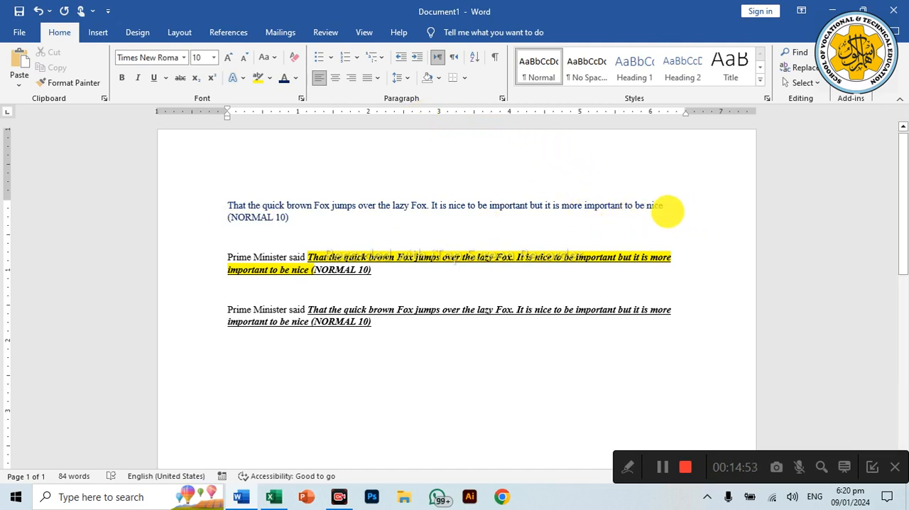
left_click(367, 82)
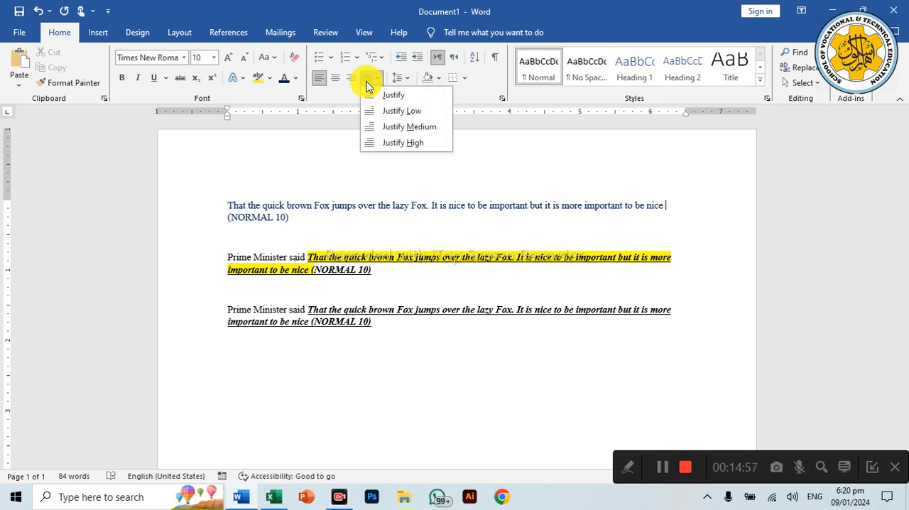
left_click(384, 95)
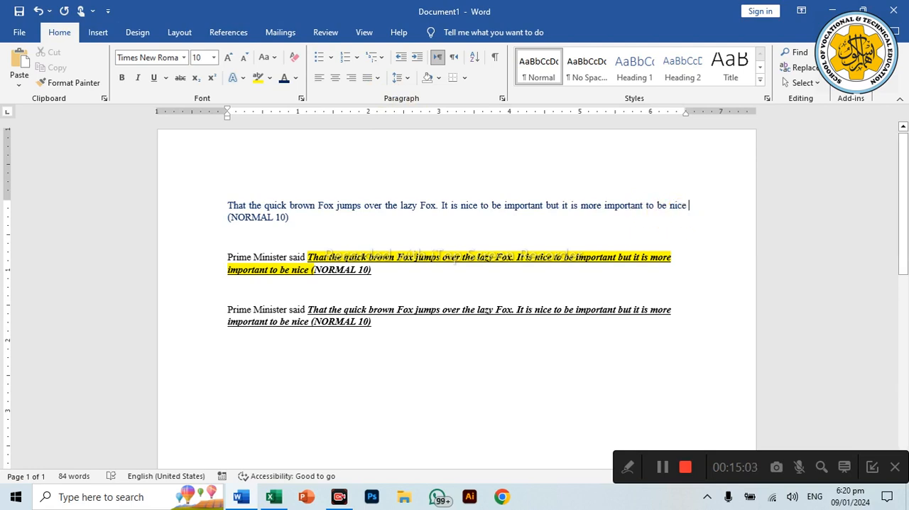
Step: Start a new justified paragraph before "(NORMAL 10)" with the filler text "SFKDJFLDSJAJ FLKDSA LJSLJAFJLDJ FLJSLDAJF SLDAJFLJDSLFAJLDSAJLF LDSAJF;LDSAJF LJLFDFSDAJFLJKFJDSLAJFL"
key("Return")
type("SFKDJFLDSJAJ FLKDSA")
type(" LJSLJAFJLDJ FLJSLDAJF SLDAJFLJD")
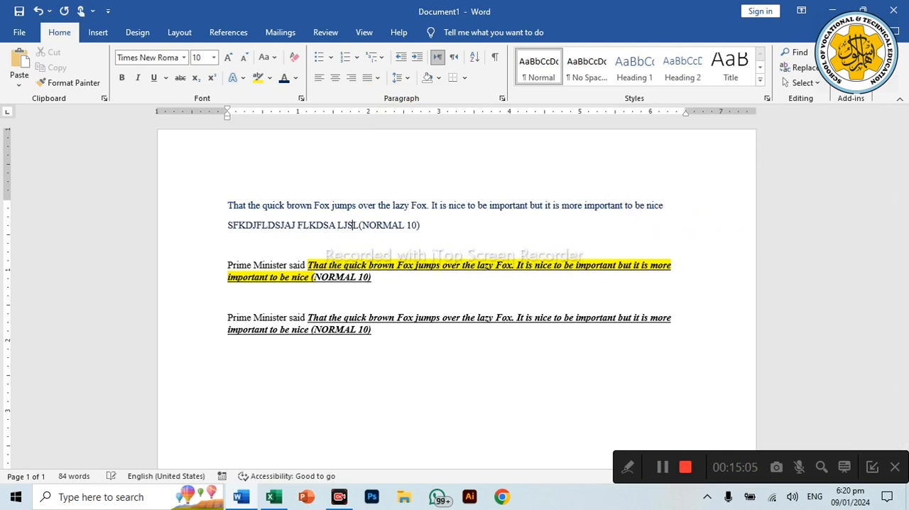
type("SLFAJLDSAJLF LDSAJF;LDSAJF LJLFDFS")
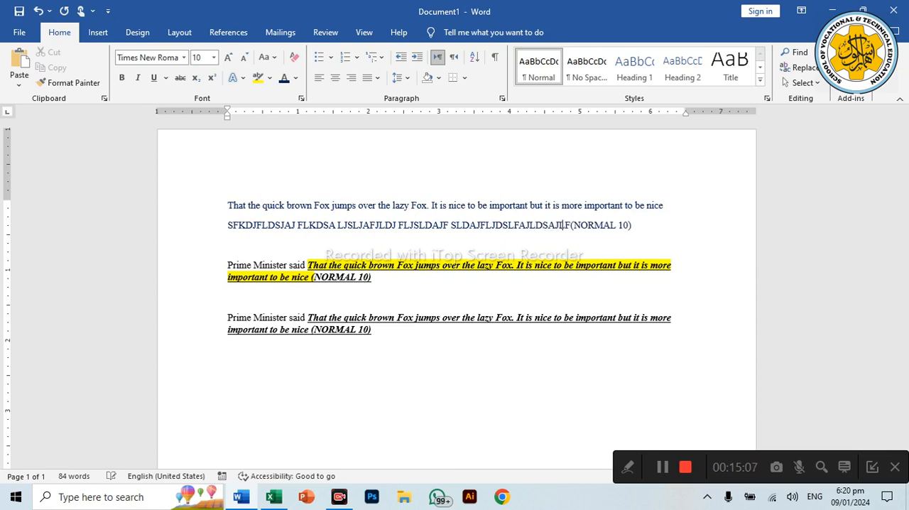
type("DAJFLJKFJDSLAJFL")
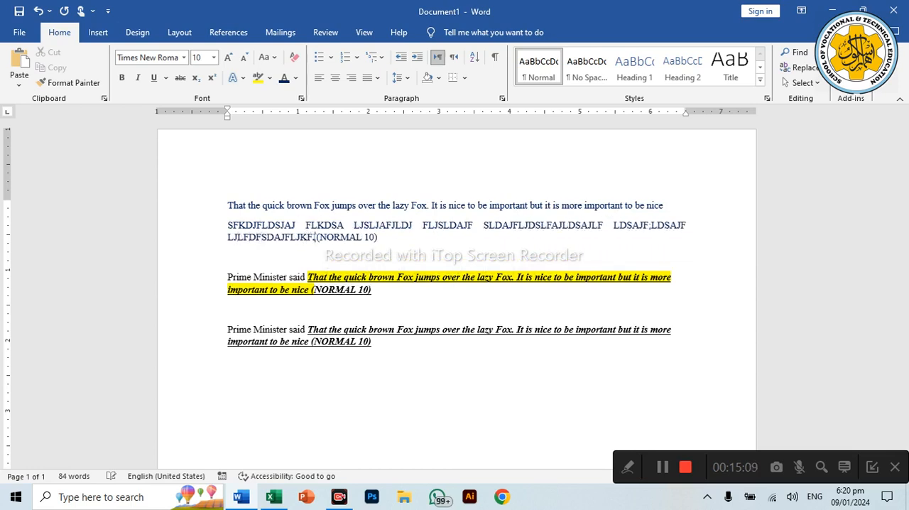
key("ctrl+l")
key("ctrl+j")
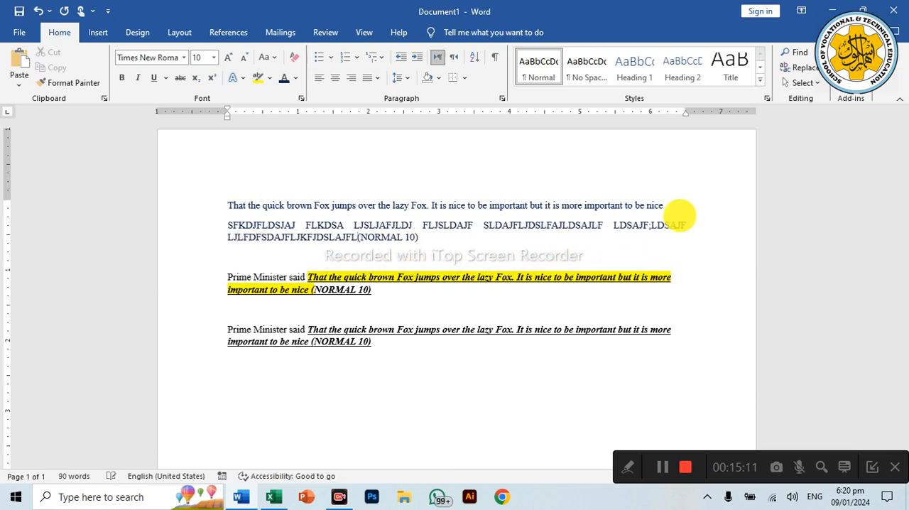
Step: Add the filler "LJL SD LALFDSKJF LJDS" before "(NORMAL 10)" and join this paragraph to the opening line
type("LJL SD LALFDSKJF LJDS")
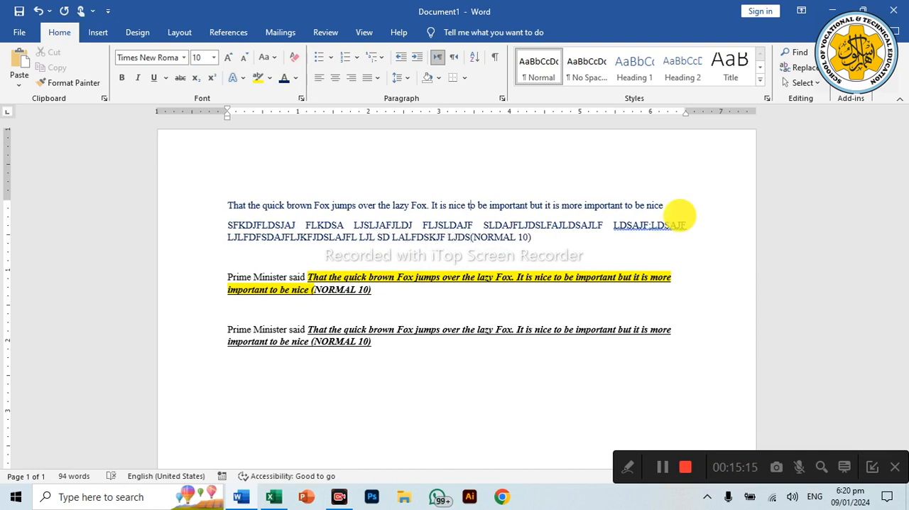
left_click(675, 206)
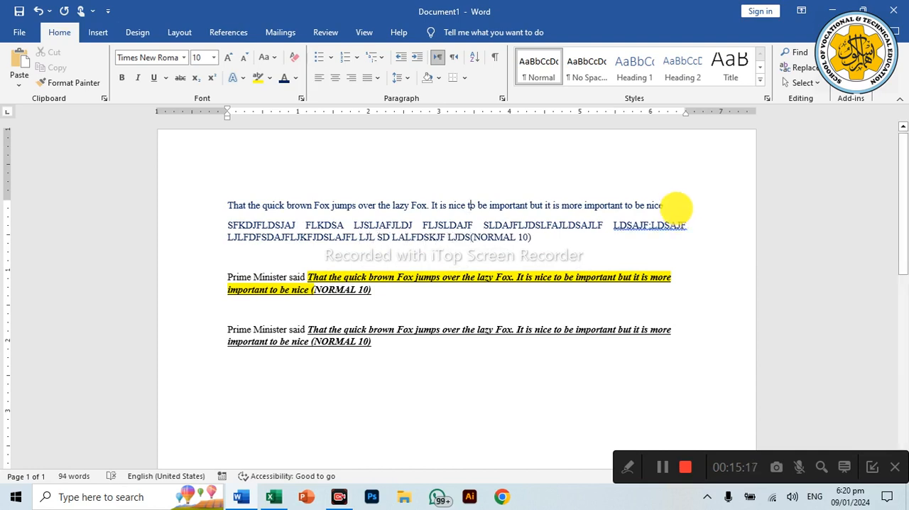
key("Delete")
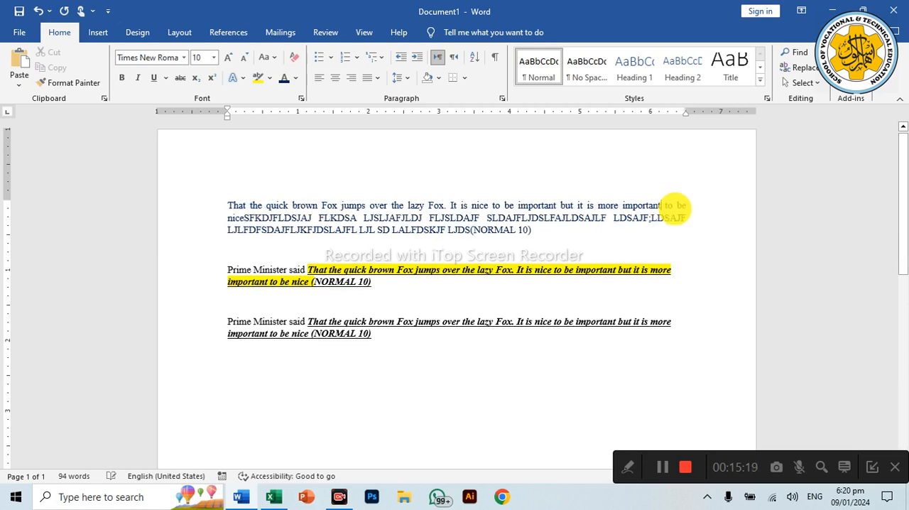
Step: Extend the paragraph after "(NORMAL 10)" with about three lines of filler text, starting "FSDAL;K;KSD ;AKF;SLKD;F;SKA" and ending "L;JDLAJFLS;DAF"
type("FS")
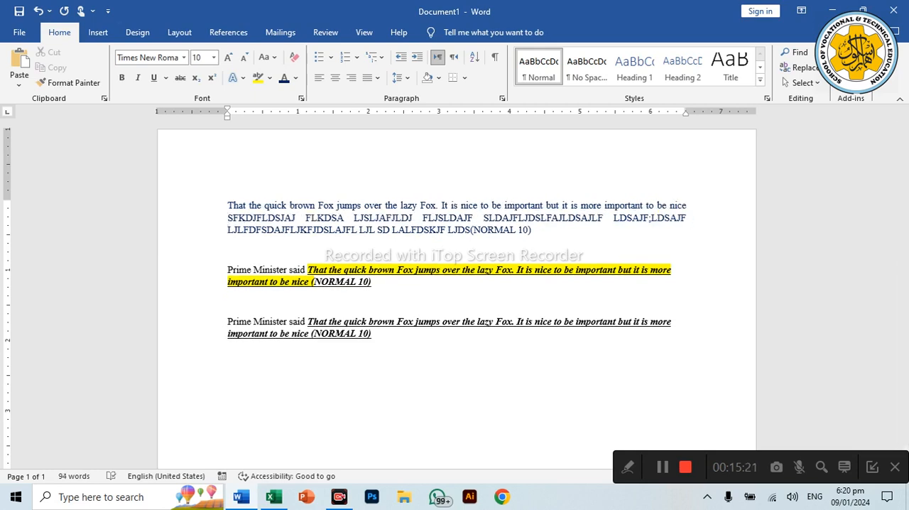
type("DAL;K;KSD ;A")
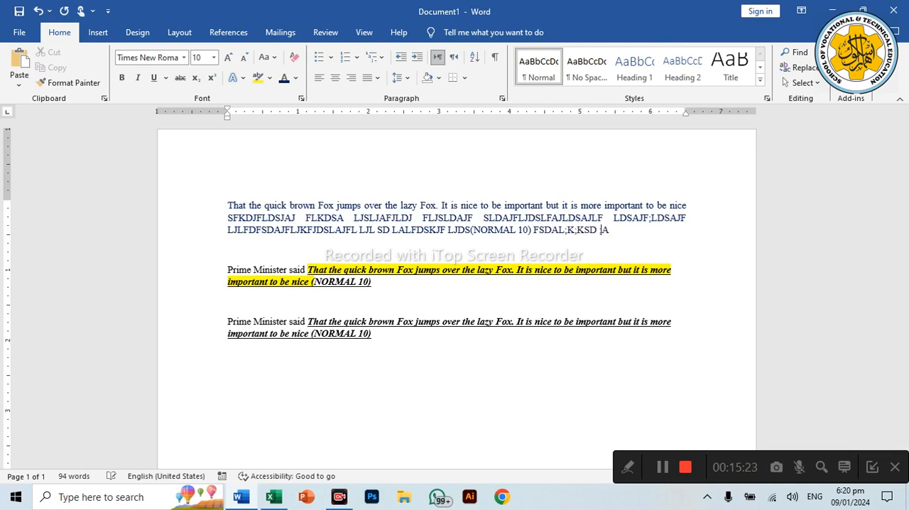
type("KF;SLKD;F;SKA ;KF;LSDA ;FKDSAFLDSA;")
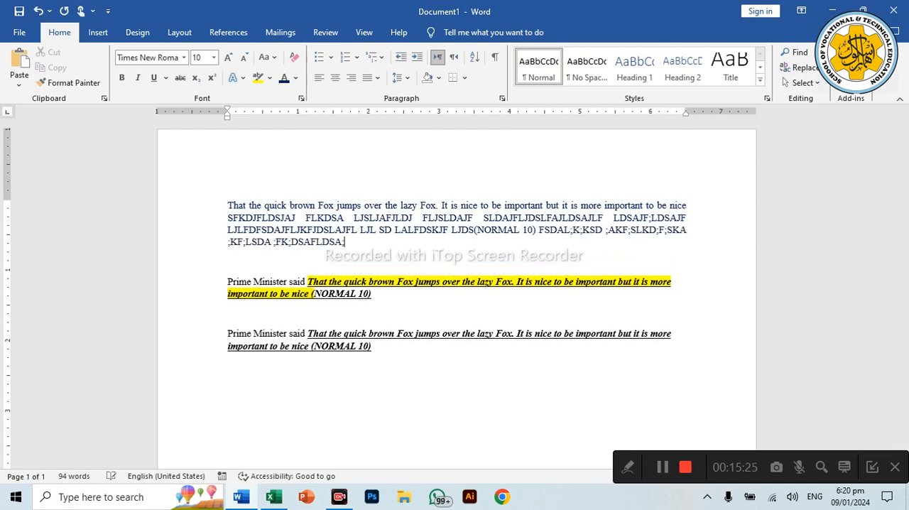
type(";LFJSLAD JFLDSAKJFLSJDA JF;SLAJLDFJ")
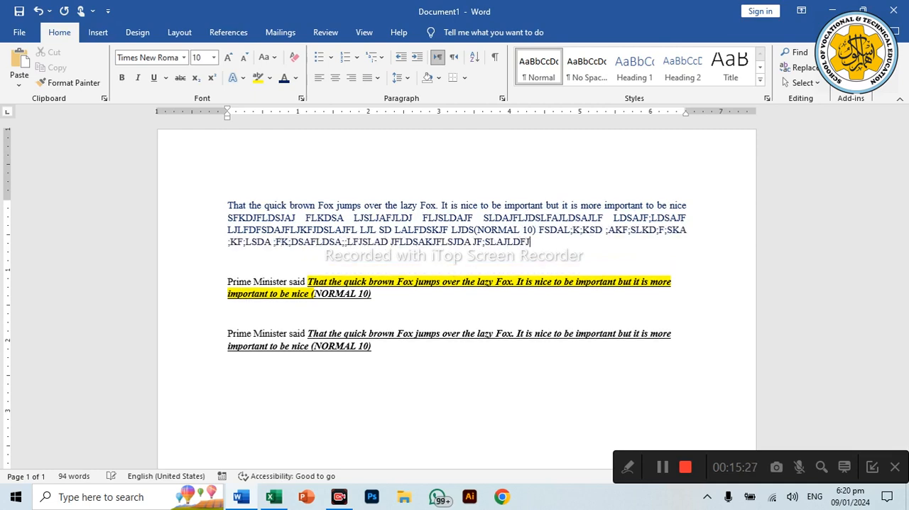
type(";LSDAK FLJF LSADJL FJLS JFADLJF ;LSJ")
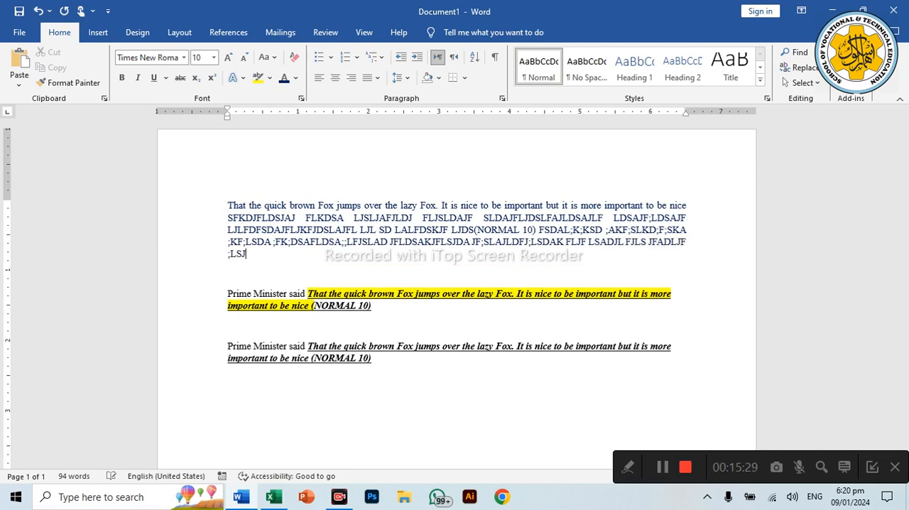
type("FJLSAJFLDSJLFJL;DSJAL;JKFJDLSJFA")
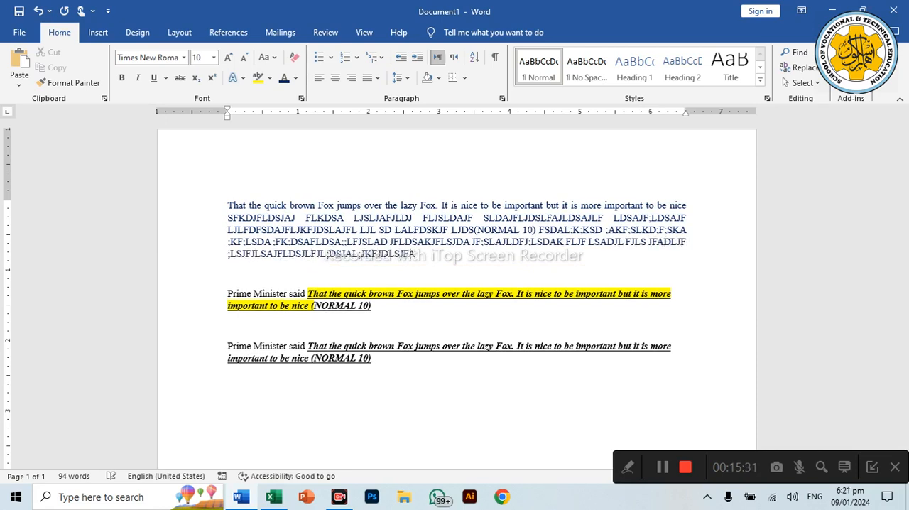
type("LJDSLFAJDLSAFJLDFJLJFLA;DSJ;LFJ;DS")
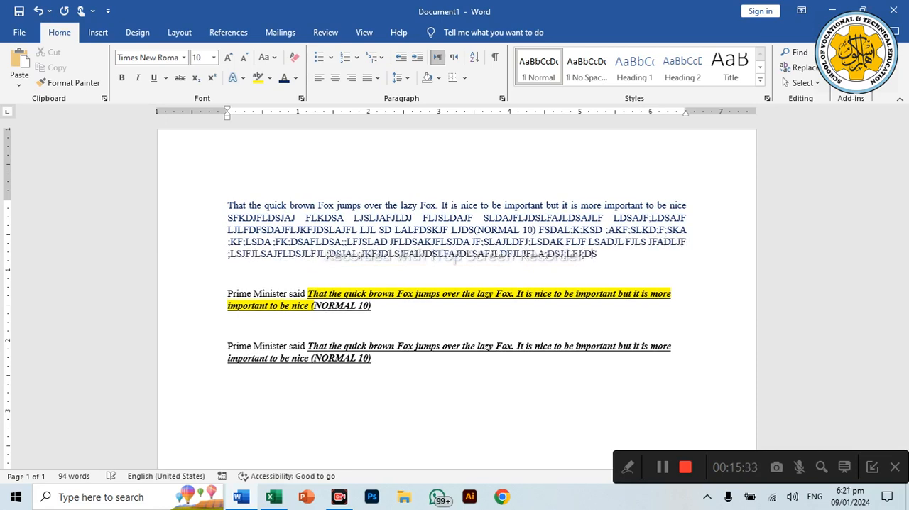
type("FLDJFLDSJAFLJDSL;JDLAJFLS;DA")
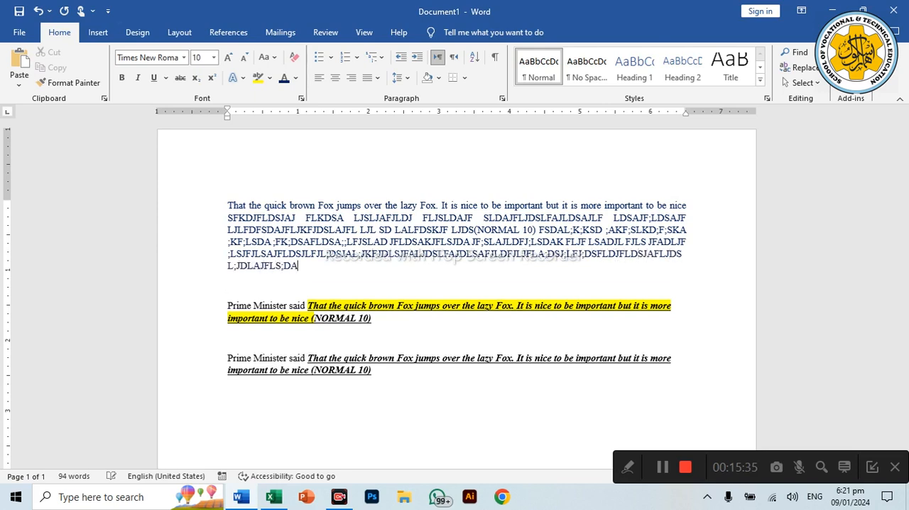
Step: Switch the extended paragraph to left alignment for comparison and reapply Justify
left_click(366, 76)
left_click(376, 93)
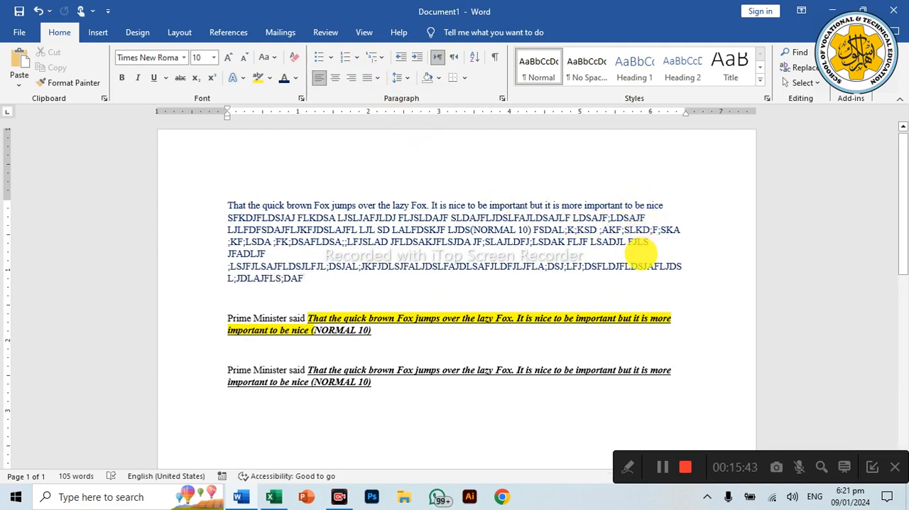
left_click(369, 84)
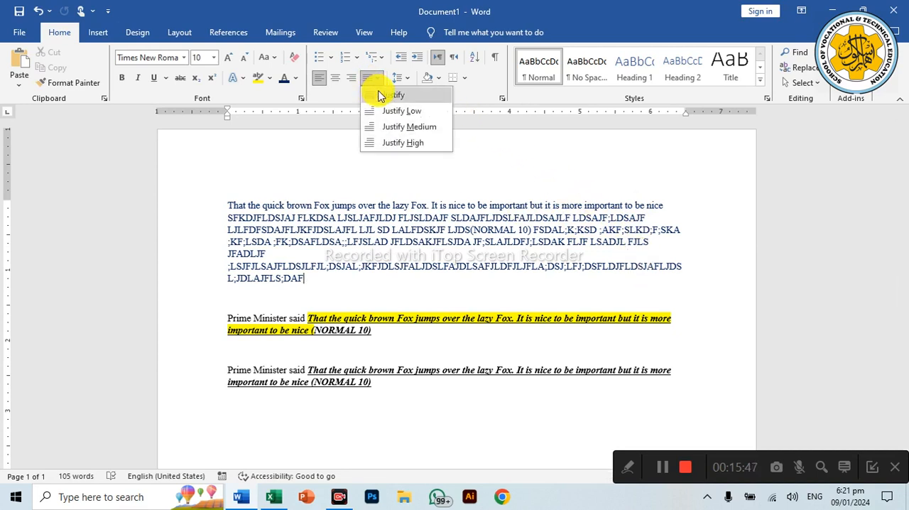
left_click(376, 93)
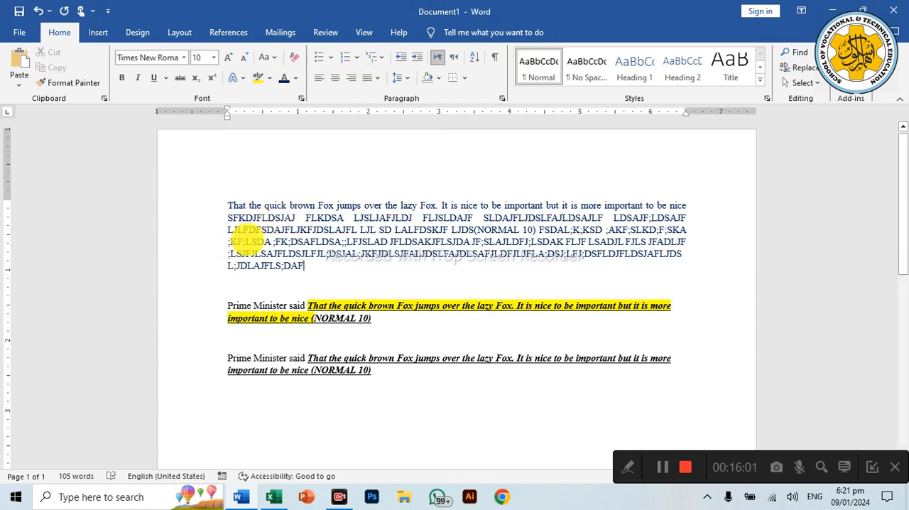
Step: Delete both "Prime Minister said" paragraphs below the opening paragraph
left_click(407, 83)
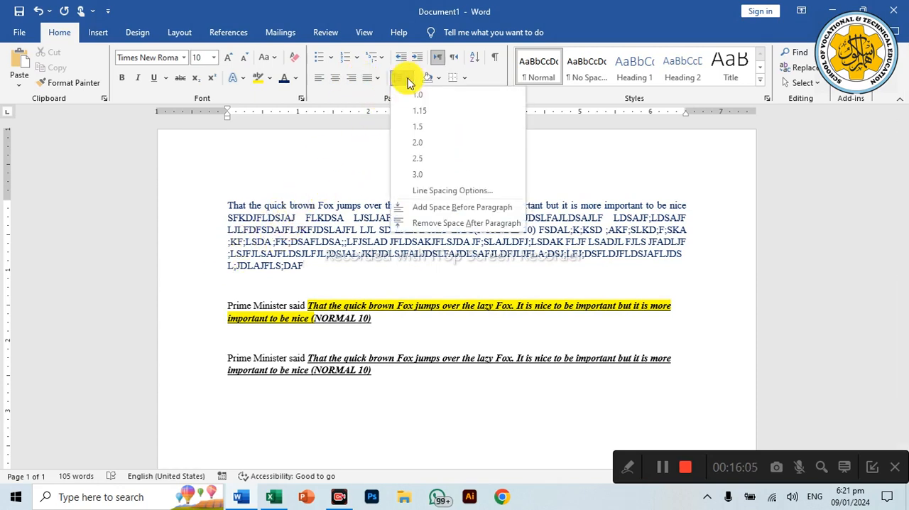
left_click(295, 224)
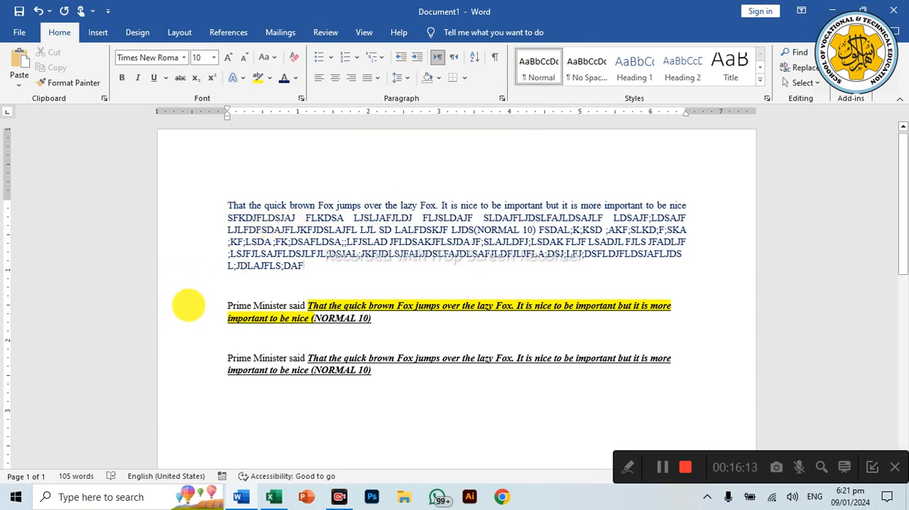
left_click_drag(195, 308, 201, 386)
key("Delete")
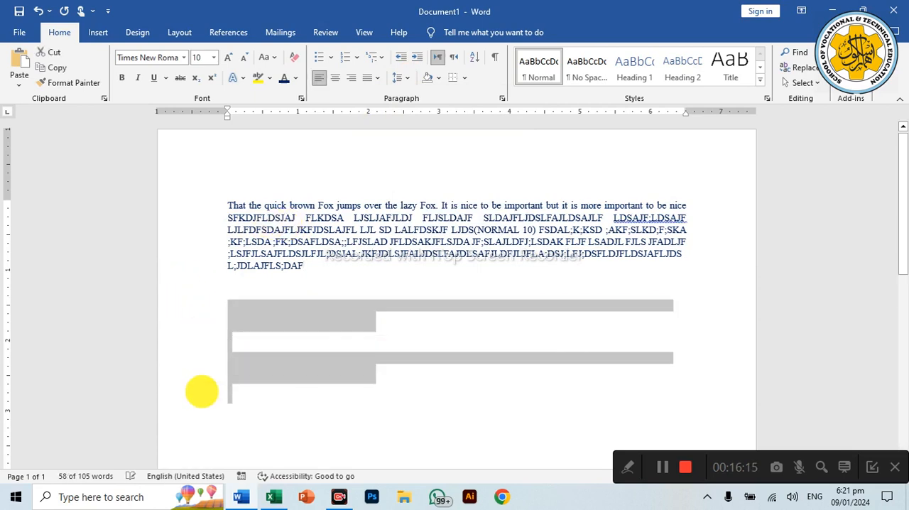
Step: Select the whole remaining paragraph and set its line spacing to Double, and finally to Multiple at 6
scroll(337, 383, "down", 6, "ctrl")
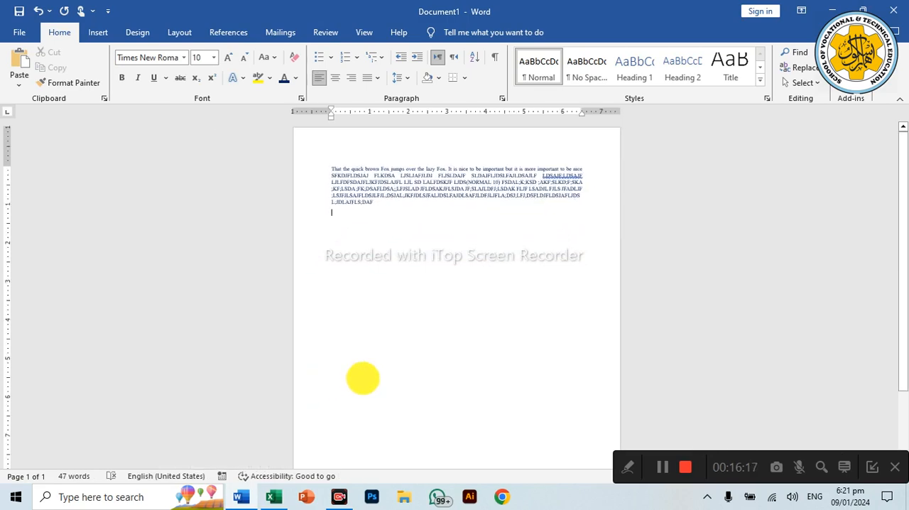
scroll(376, 357, "up", 8, "ctrl")
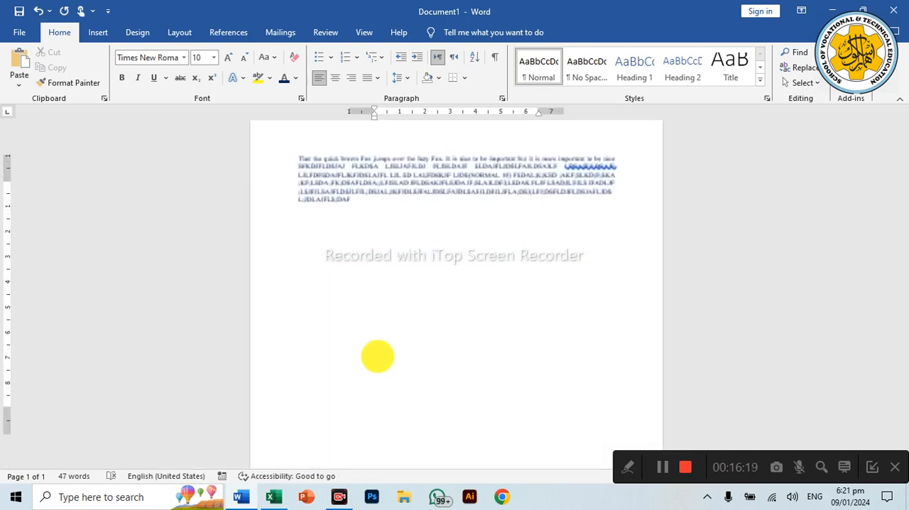
scroll(341, 379, "up", 3)
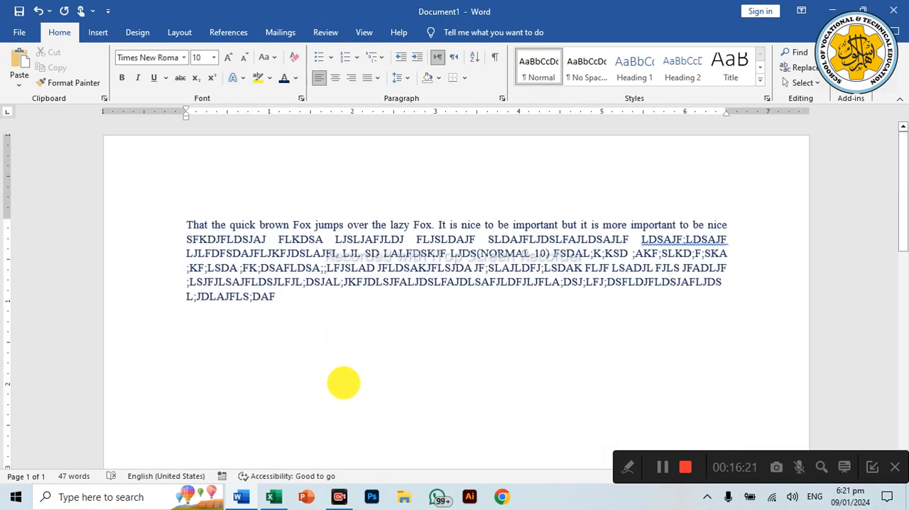
double_click(193, 225)
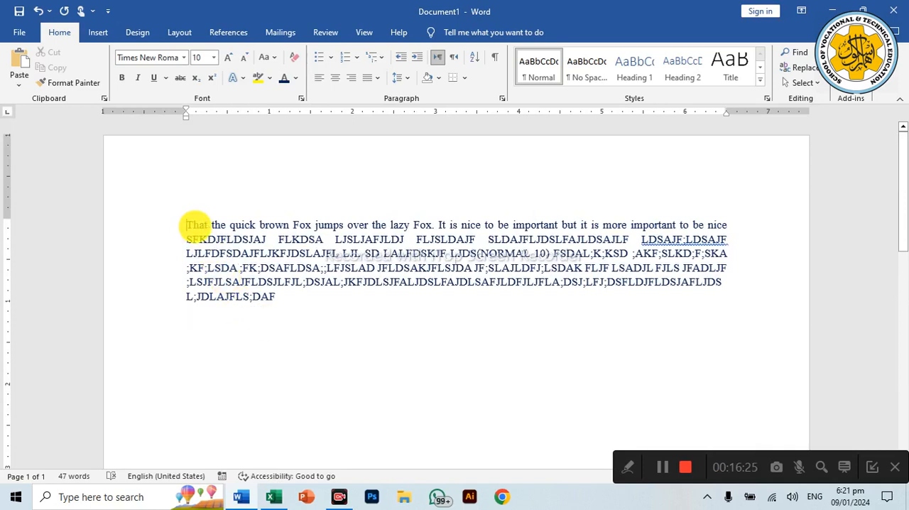
left_click(184, 220)
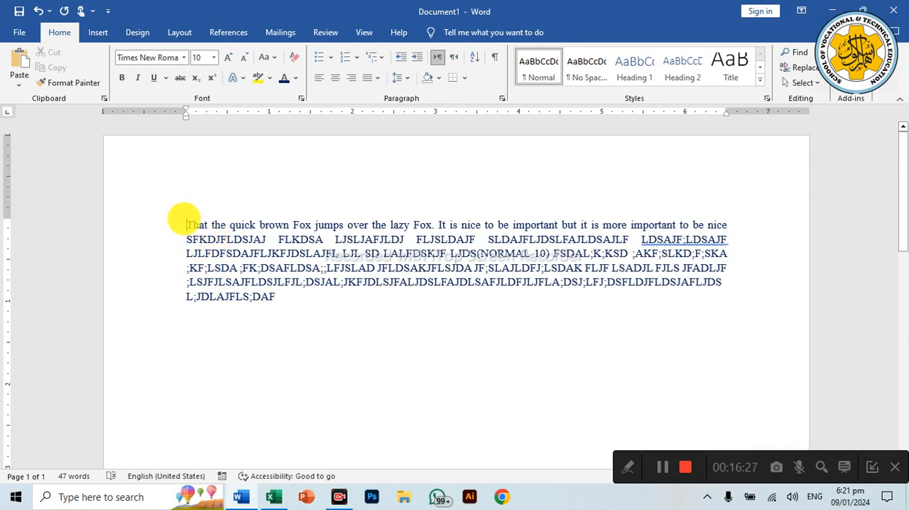
left_click_drag(185, 224, 266, 294)
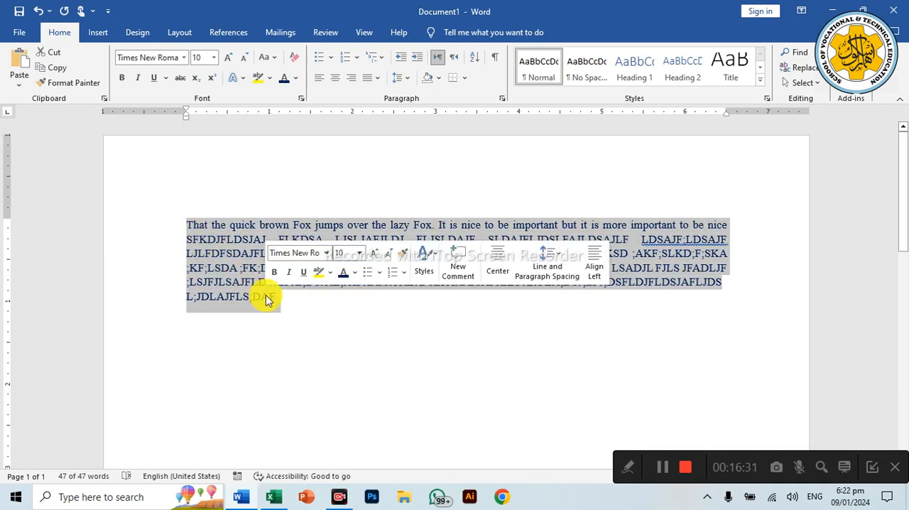
left_click(408, 80)
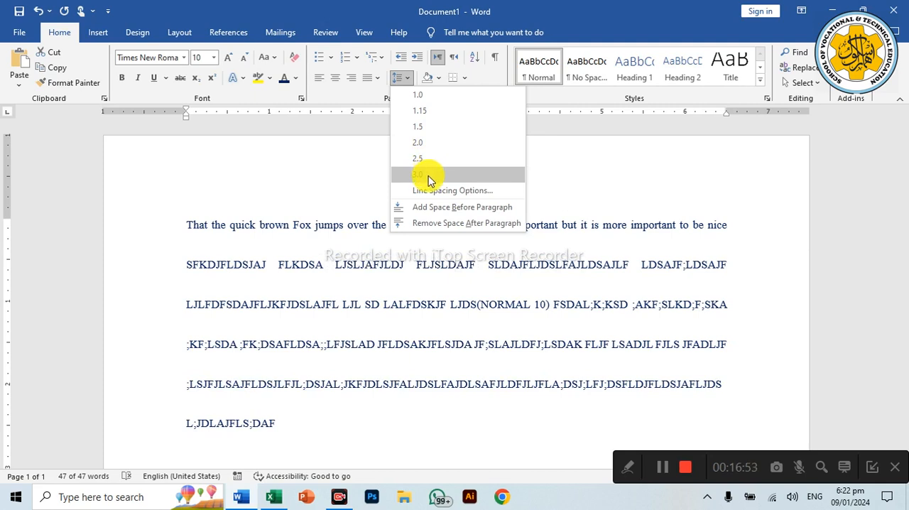
left_click(435, 192)
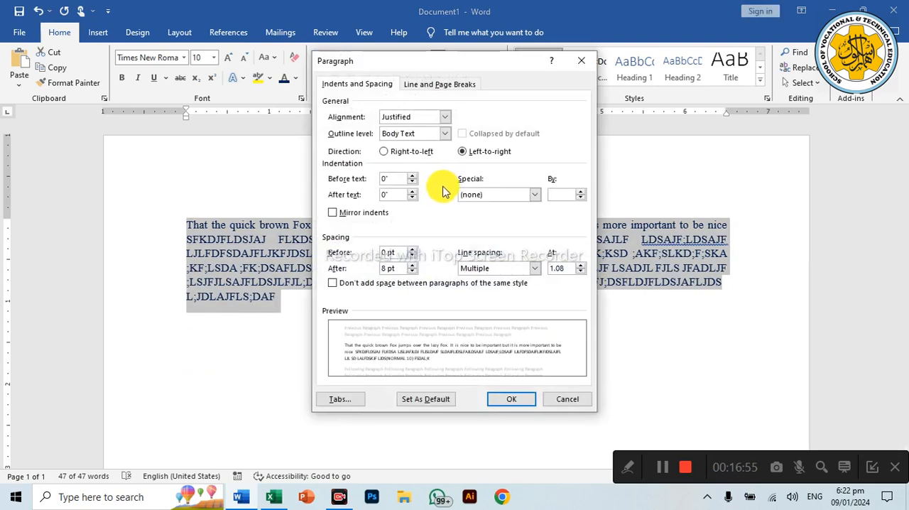
left_click(534, 273)
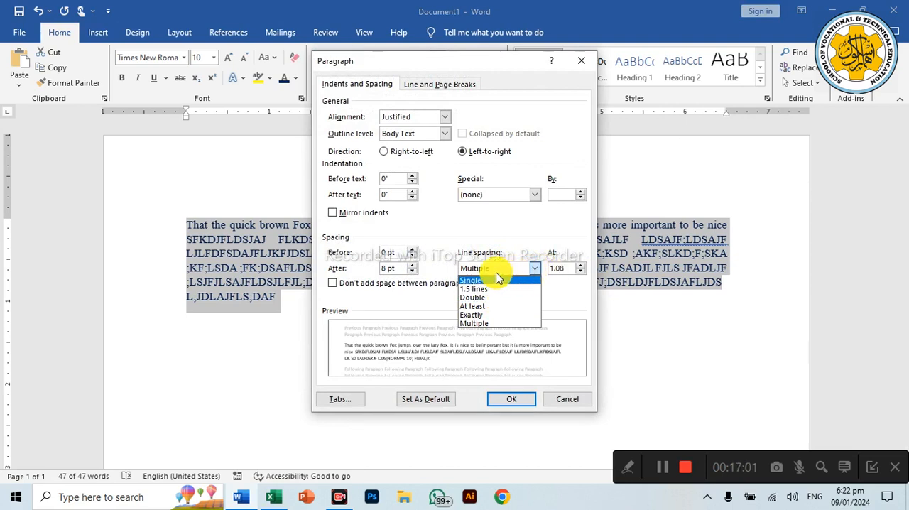
left_click(487, 297)
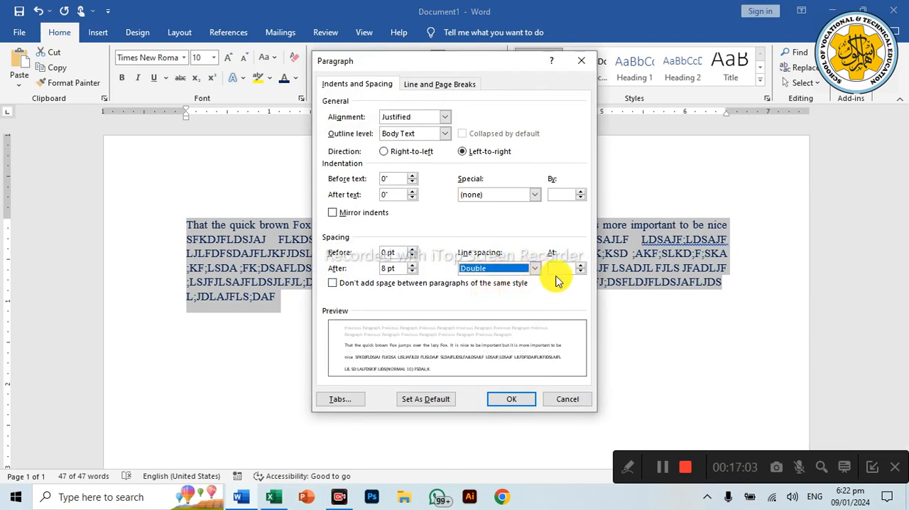
left_click(582, 266)
left_click(582, 266)
left_click(583, 267)
left_click(582, 266)
left_click(583, 267)
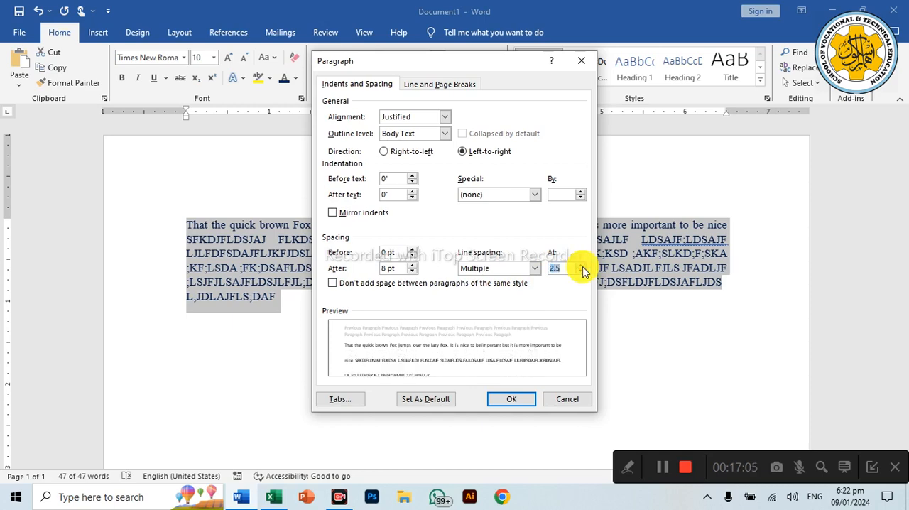
left_click(582, 267)
left_click(583, 267)
left_click(583, 267)
left_click(583, 267)
left_click(583, 267)
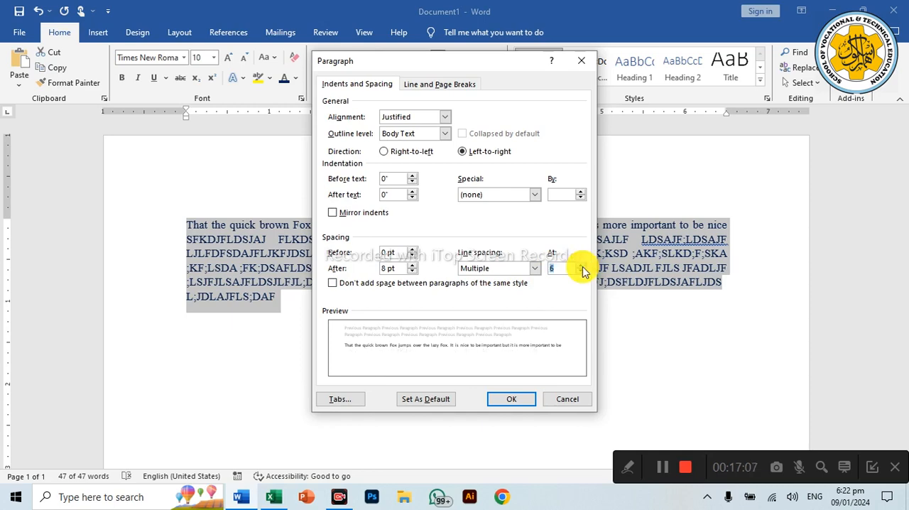
left_click(510, 399)
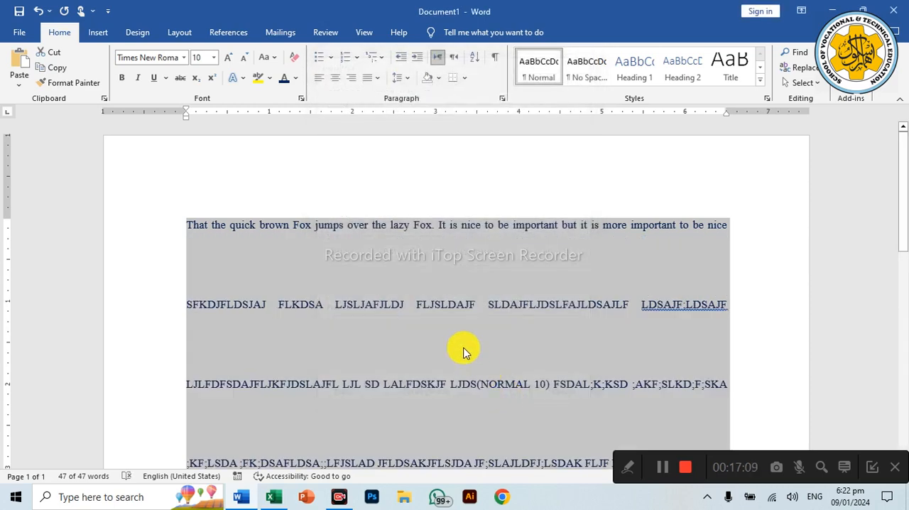
Step: Review the widely spaced lines and set the selected paragraph to single line spacing
scroll(425, 278, "down", 5)
scroll(424, 279, "up", 2)
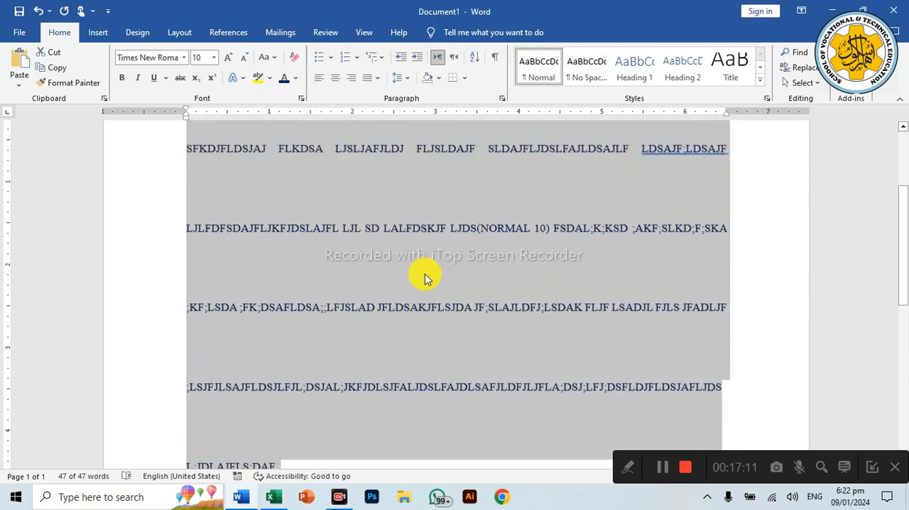
scroll(425, 279, "up", 3)
scroll(425, 278, "down", 1)
scroll(425, 279, "up", 2)
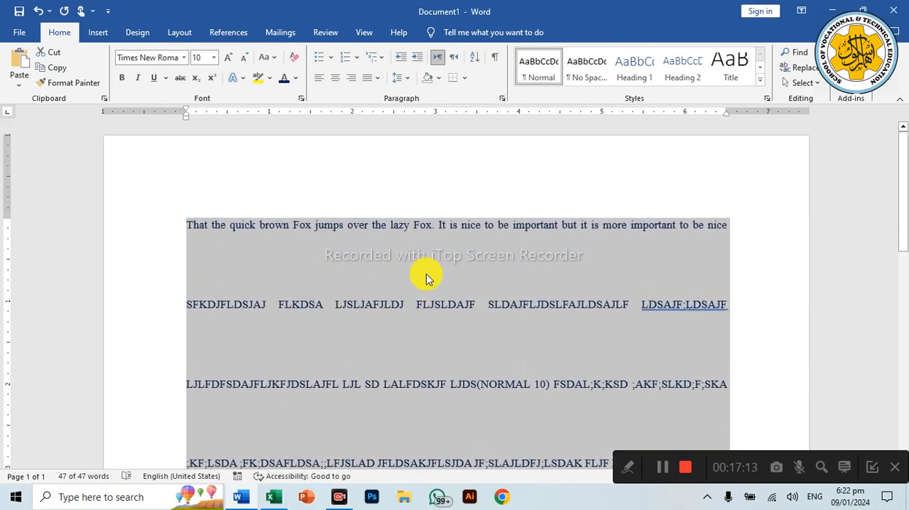
key("ctrl+1")
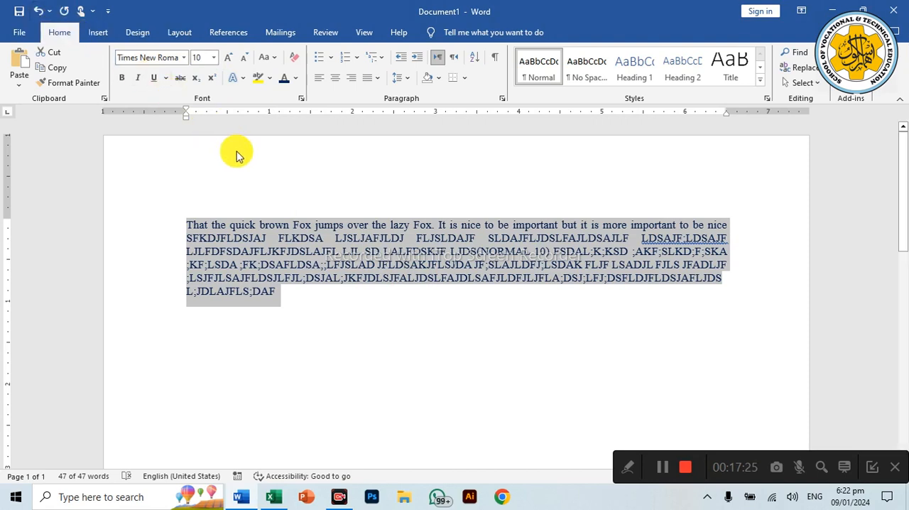
Step: Delete the text from "brown" to the end of the paragraph and undo the deletion
left_click_drag(259, 226, 348, 305)
key("BackSpace")
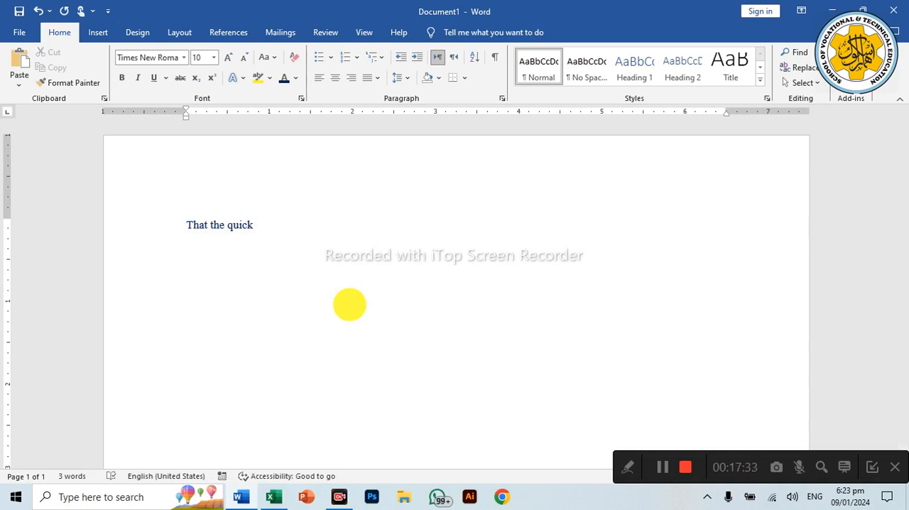
left_click(40, 11)
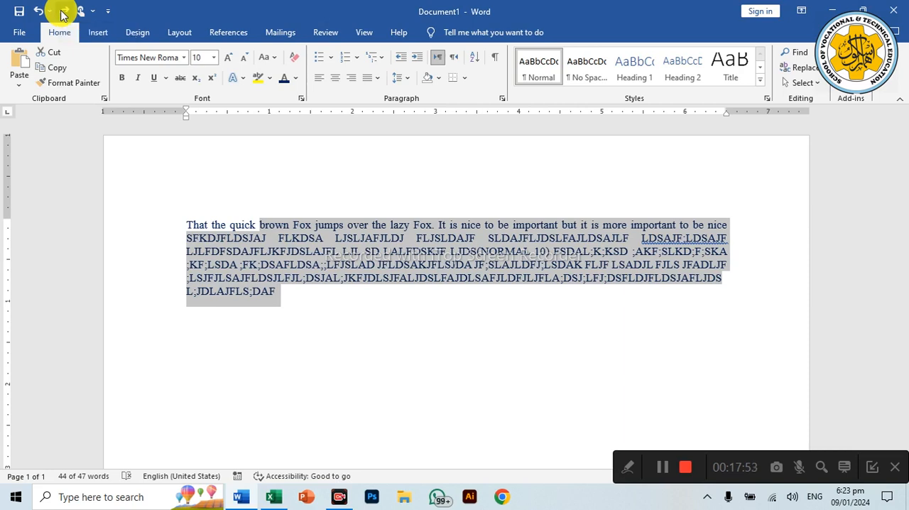
Step: Redo the deletion of the text after "That the quick", and undo all edits back to a blank document
left_click(61, 14)
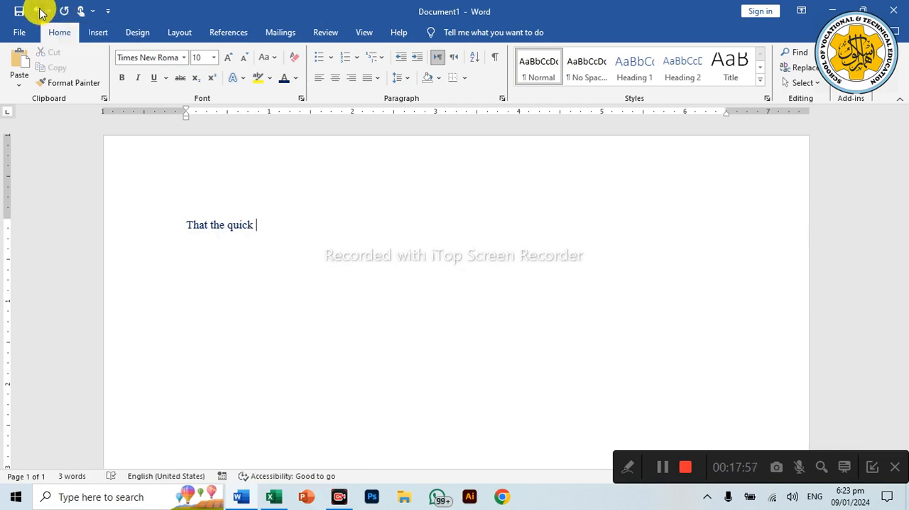
left_click(40, 11)
left_click(40, 12)
left_click(40, 12)
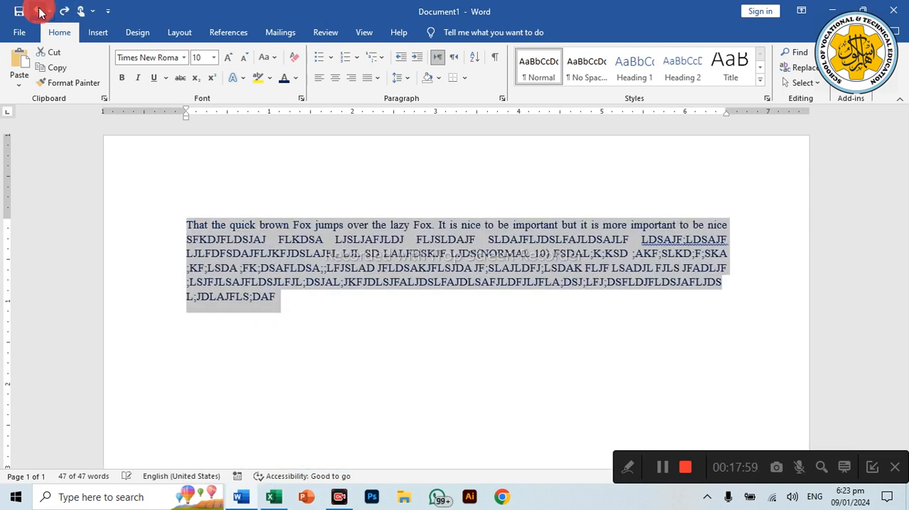
left_click(40, 11)
left_click(40, 11)
left_click(40, 12)
left_click(40, 12)
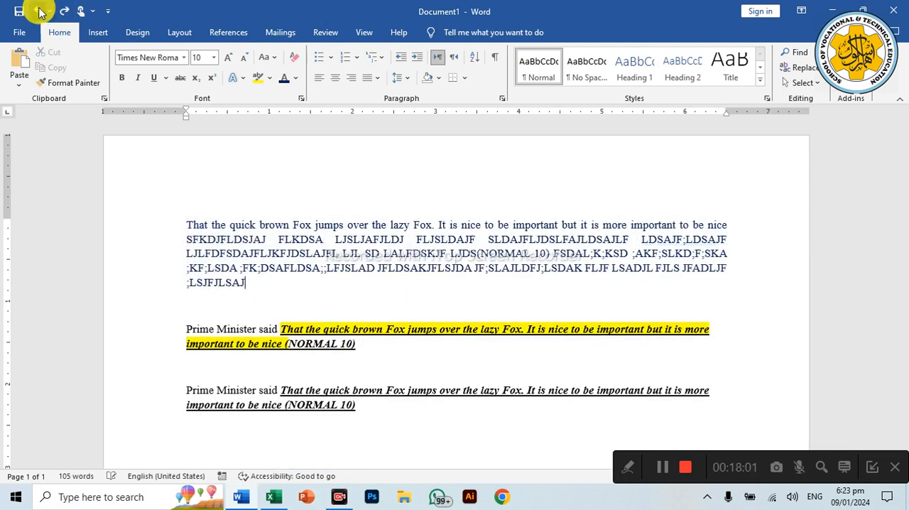
left_click(40, 12)
left_click(40, 11)
left_click(39, 12)
left_click(40, 11)
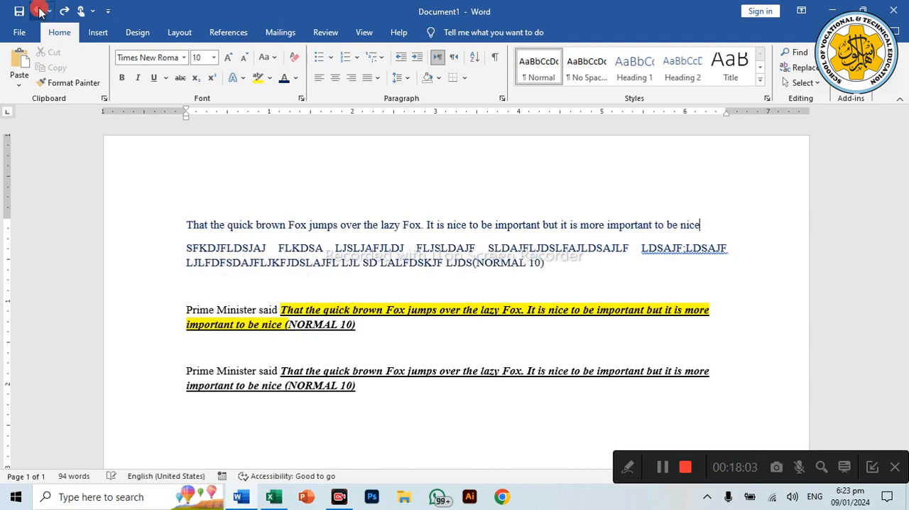
left_click(40, 11)
left_click(40, 11)
left_click(40, 12)
left_click(39, 12)
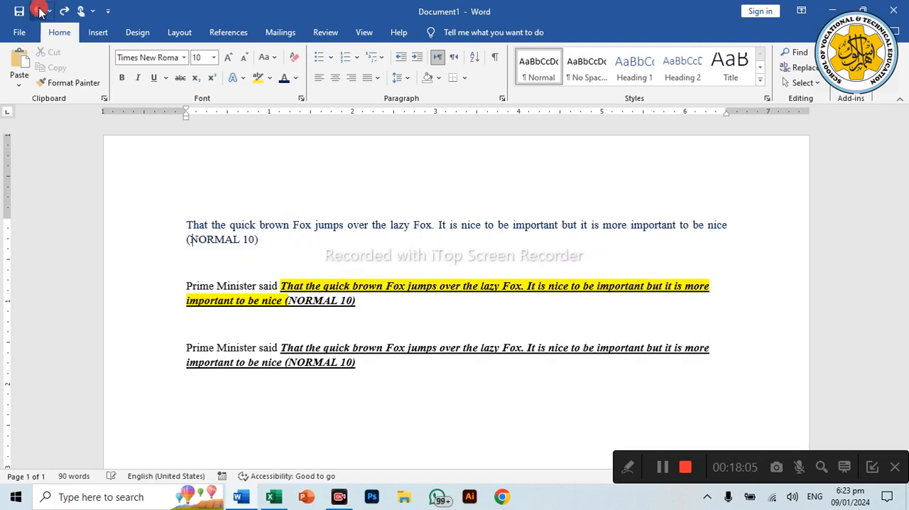
left_click(40, 11)
left_click(39, 12)
left_click(40, 11)
left_click(40, 12)
left_click(40, 11)
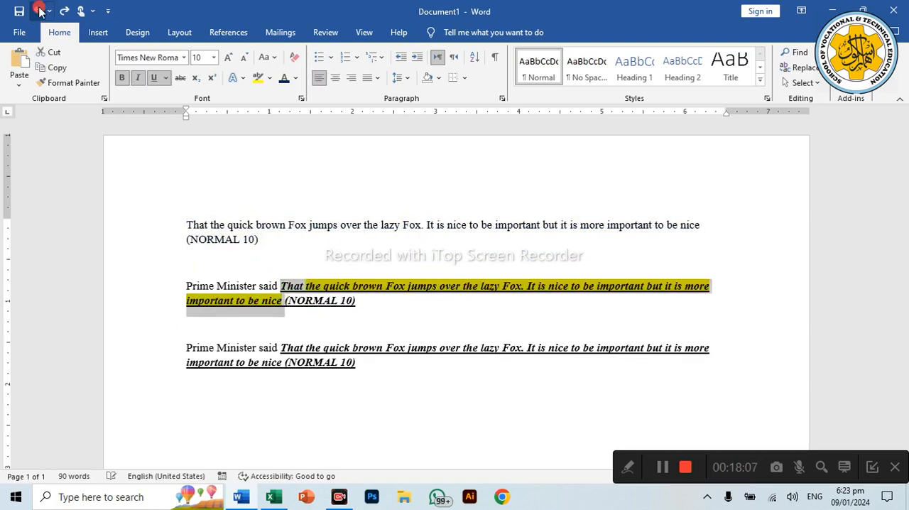
left_click(40, 11)
left_click(40, 12)
left_click(40, 11)
left_click(40, 11)
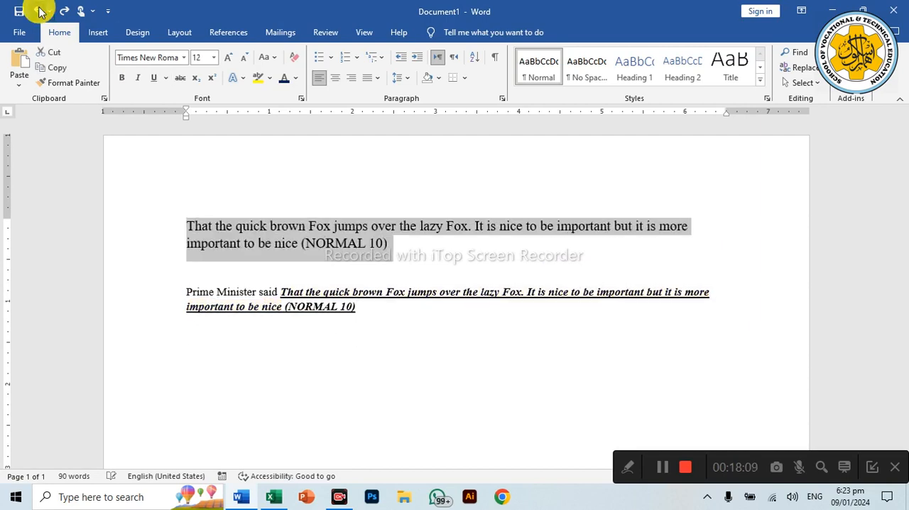
left_click(40, 11)
left_click(40, 12)
left_click(40, 11)
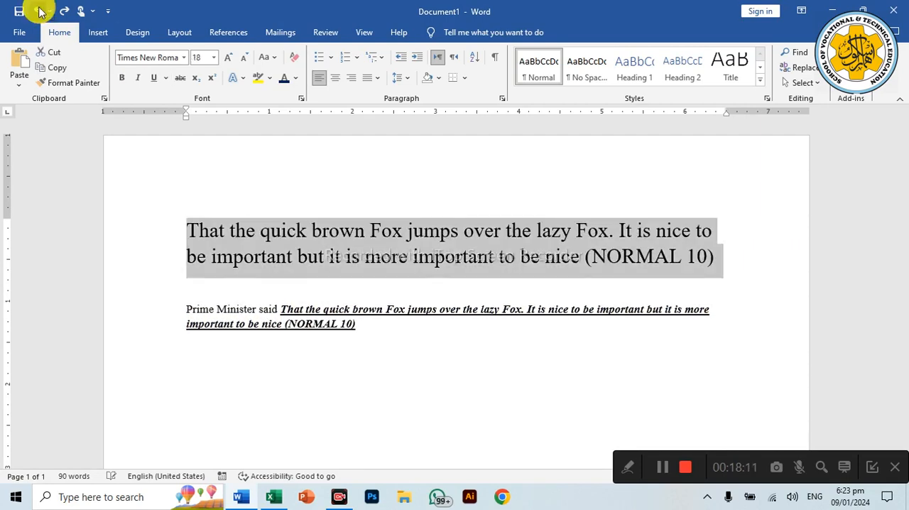
left_click(40, 11)
left_click(39, 11)
left_click(40, 12)
left_click(40, 11)
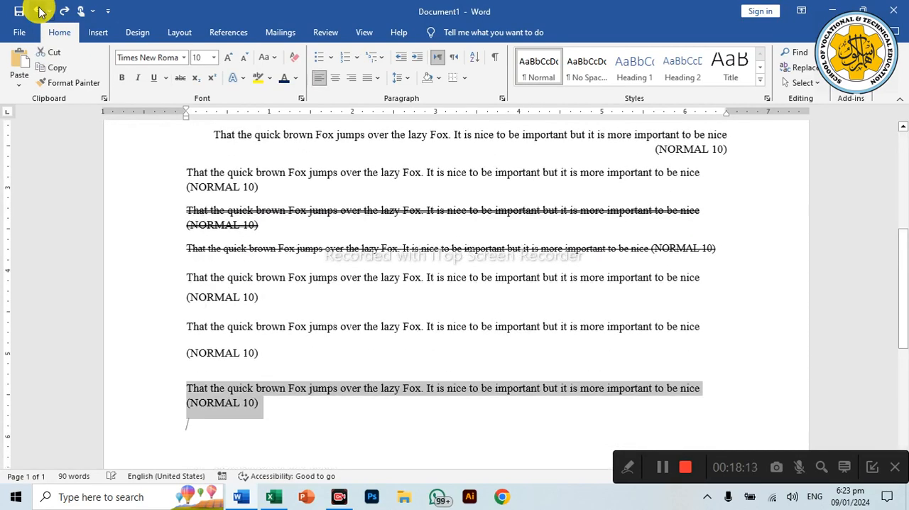
left_click(40, 12)
left_click(40, 11)
left_click(40, 11)
left_click(39, 11)
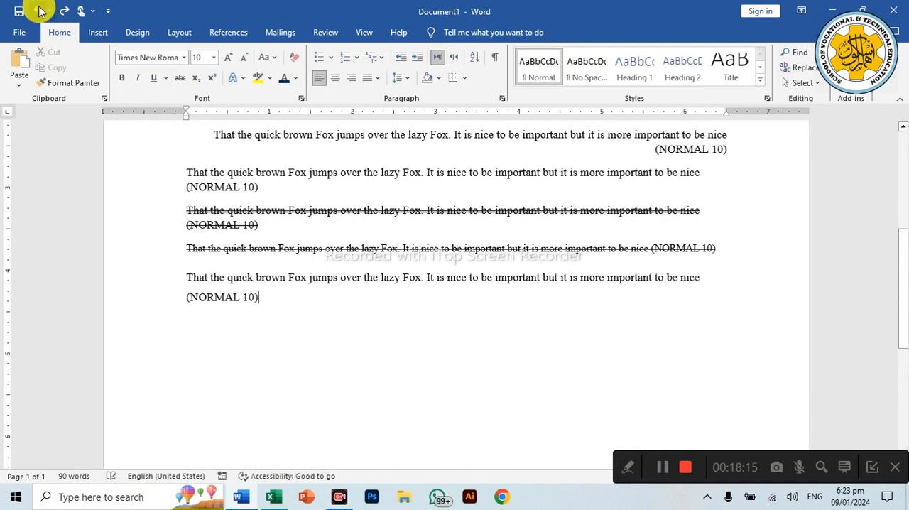
left_click(39, 12)
left_click(40, 11)
left_click(40, 12)
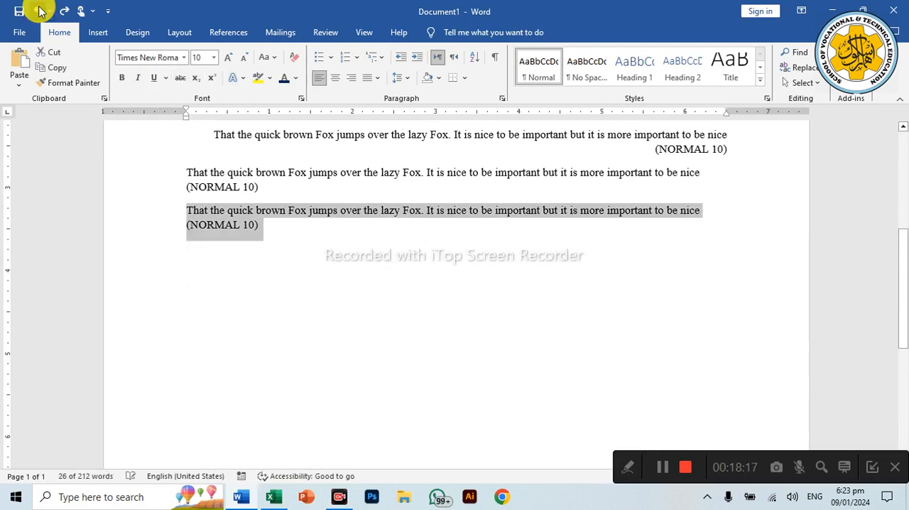
left_click(40, 11)
left_click(40, 12)
left_click(39, 11)
left_click(39, 11)
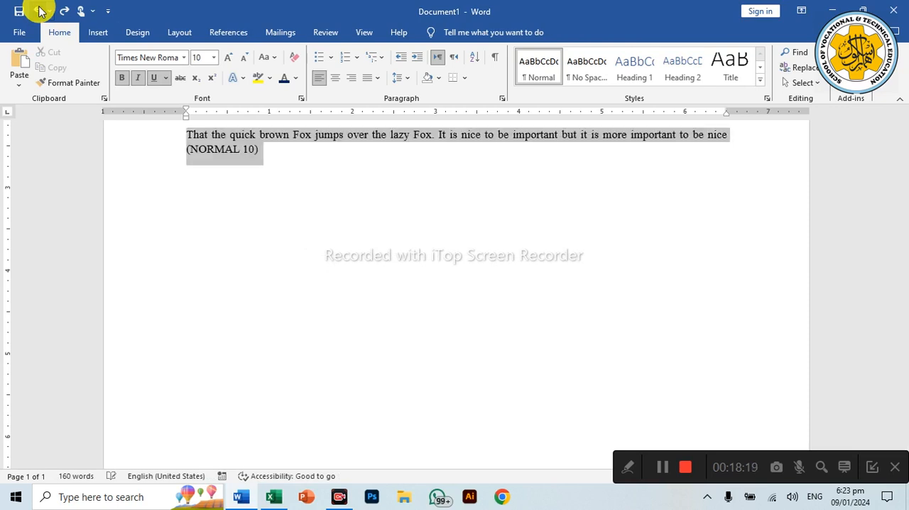
left_click(40, 12)
left_click(39, 12)
left_click(39, 12)
left_click(40, 11)
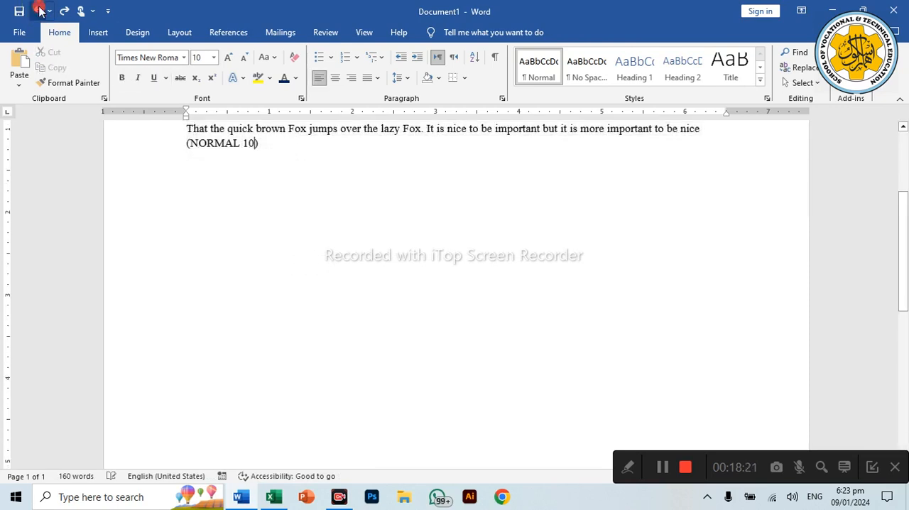
left_click(40, 11)
left_click(40, 11)
left_click(40, 11)
left_click(39, 12)
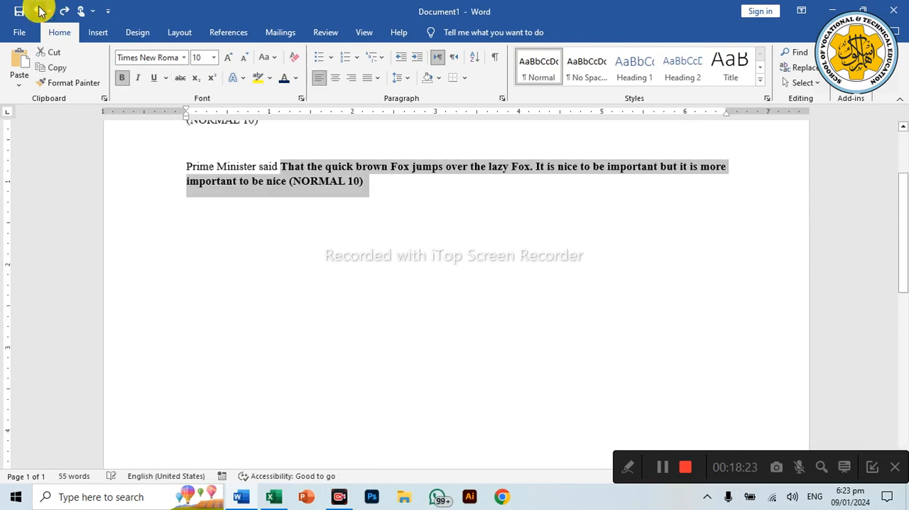
left_click(40, 12)
left_click(39, 12)
left_click(40, 11)
left_click(40, 11)
left_click(40, 11)
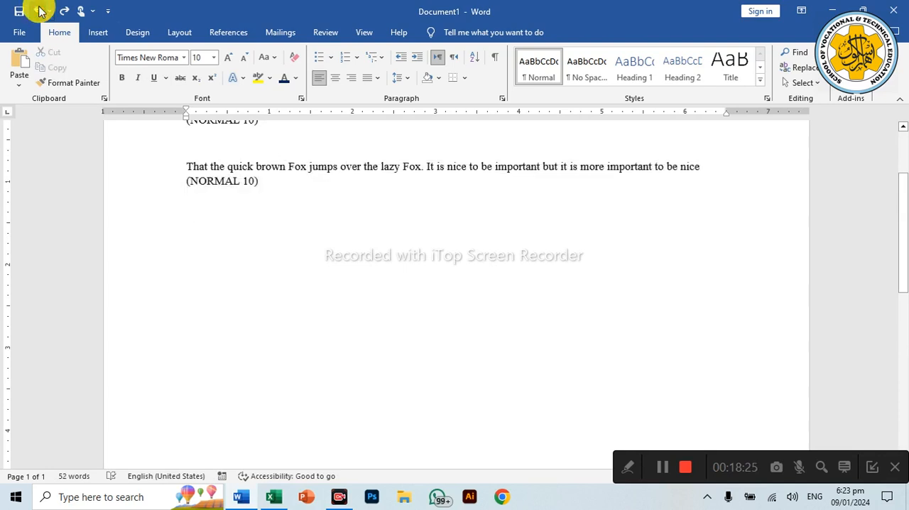
left_click(40, 11)
left_click(39, 11)
left_click(40, 11)
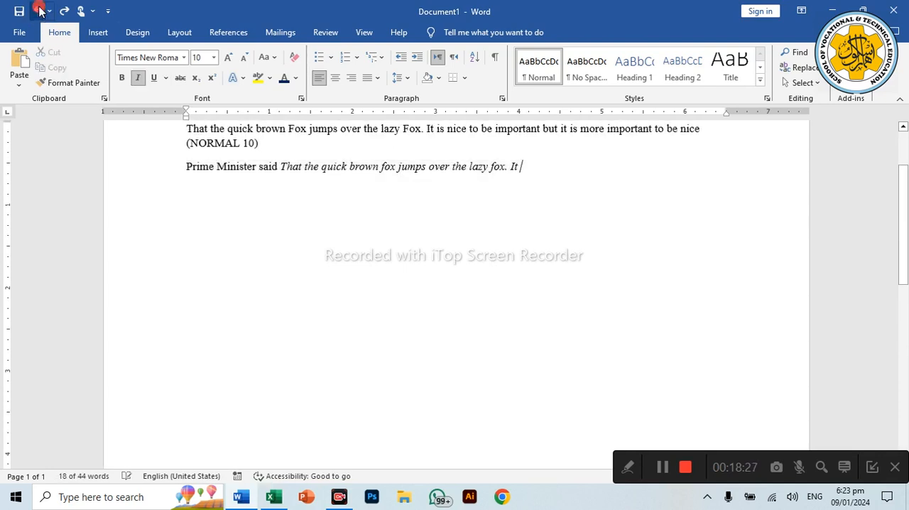
left_click(40, 12)
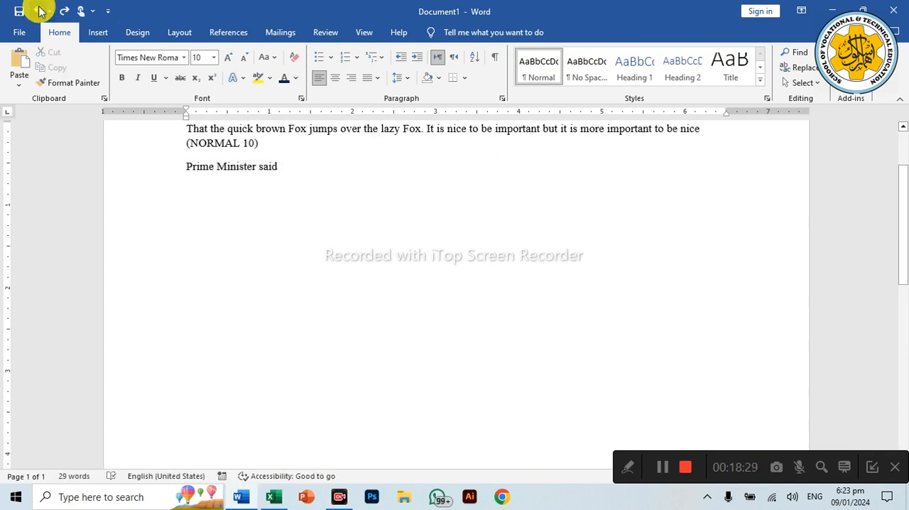
left_click(40, 11)
left_click(40, 11)
left_click(40, 11)
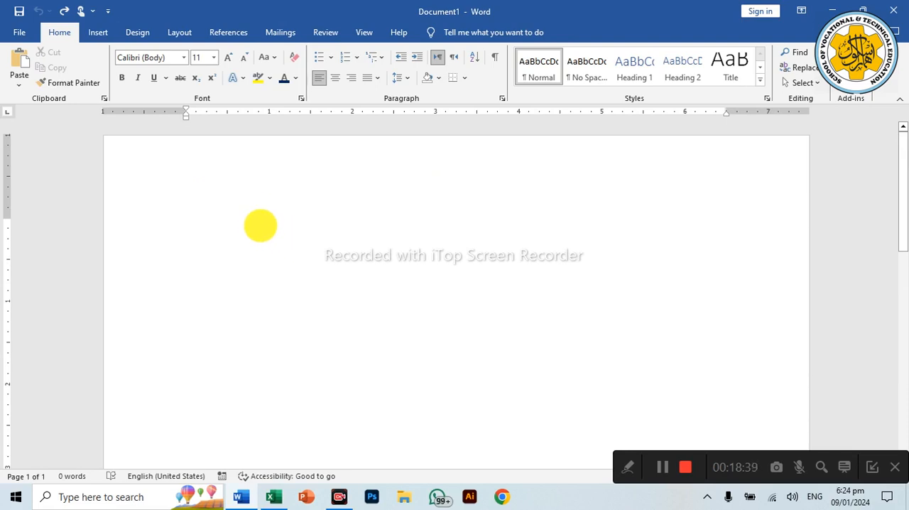
Step: Redo all undone edits up to the deletion of the text after "That the quick"
key("ctrl+y")
key("ctrl+y")
key("ctrl+y")
key("ctrl+y")
key("ctrl+y")
key("ctrl+y")
key("ctrl+y")
key("ctrl+y")
key("ctrl+y")
key("ctrl+y")
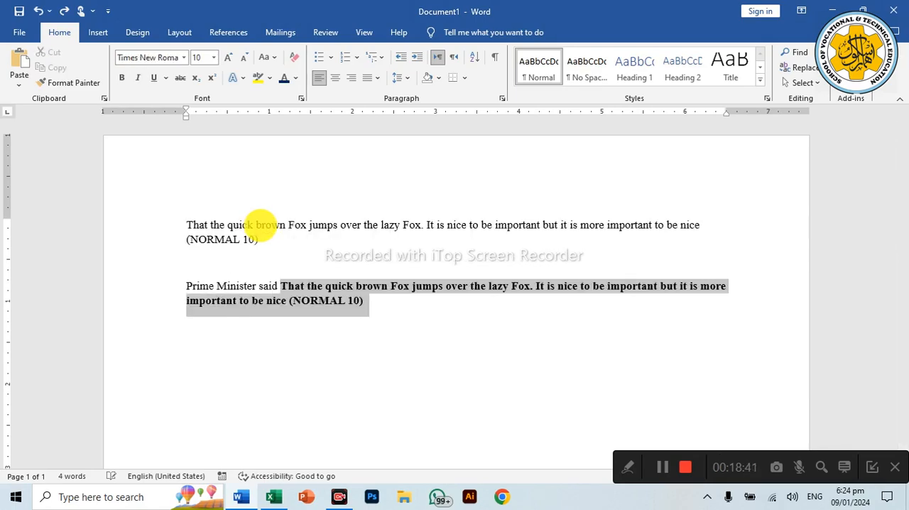
key("ctrl+y")
key("ctrl+y")
key("ctrl+y")
key("ctrl+y")
key("ctrl+y")
key("ctrl+y")
key("ctrl+y")
key("ctrl+y")
key("ctrl+y")
key("ctrl+y")
key("ctrl+y")
key("ctrl+y")
key("ctrl+y")
key("ctrl+y")
key("ctrl+y")
key("ctrl+y")
key("ctrl+y")
key("ctrl+y")
key("ctrl+y")
key("ctrl+y")
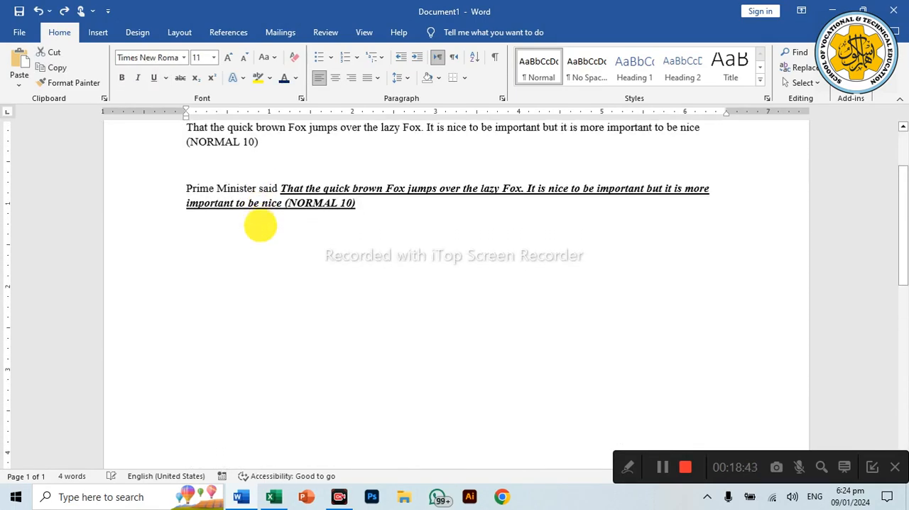
key("ctrl+z")
key("ctrl+z")
key("ctrl+z")
key("ctrl+z")
key("ctrl+z")
key("ctrl+z")
key("ctrl+z")
key("ctrl+z")
key("ctrl+z")
key("ctrl+z")
key("ctrl+z")
key("ctrl+z")
key("ctrl+z")
key("ctrl+z")
key("ctrl+z")
key("ctrl+z")
key("ctrl+z")
key("ctrl+z")
key("ctrl+z")
key("ctrl+z")
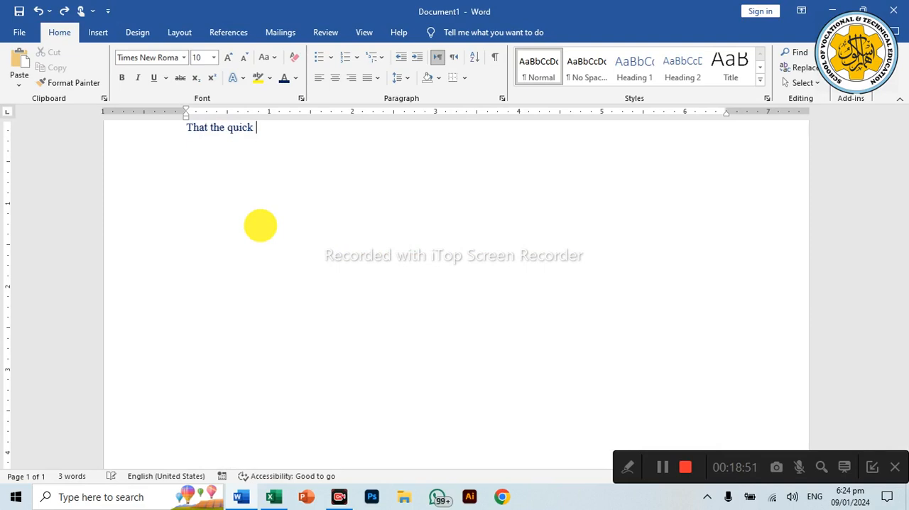
left_click(65, 13)
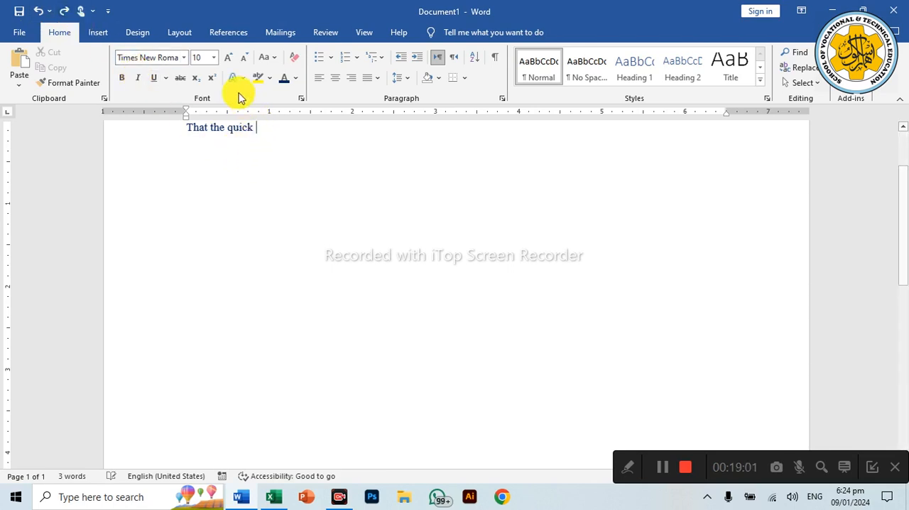
Step: Undo edits back to the right-aligned opening paragraph, and redo up to the capital-letter filler text ending in "LJLFDFSDAJFLJKFJDSLAJFL(NORMAL 10)"
key("ctrl+z")
key("ctrl+z")
key("ctrl+z")
key("ctrl+z")
key("ctrl+z")
scroll(334, 199, "up", 3)
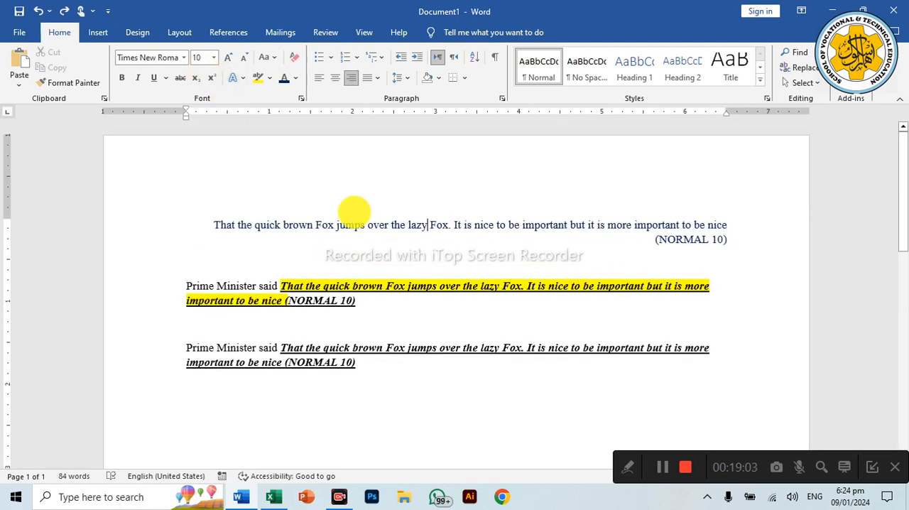
key("ctrl+z")
key("ctrl+z")
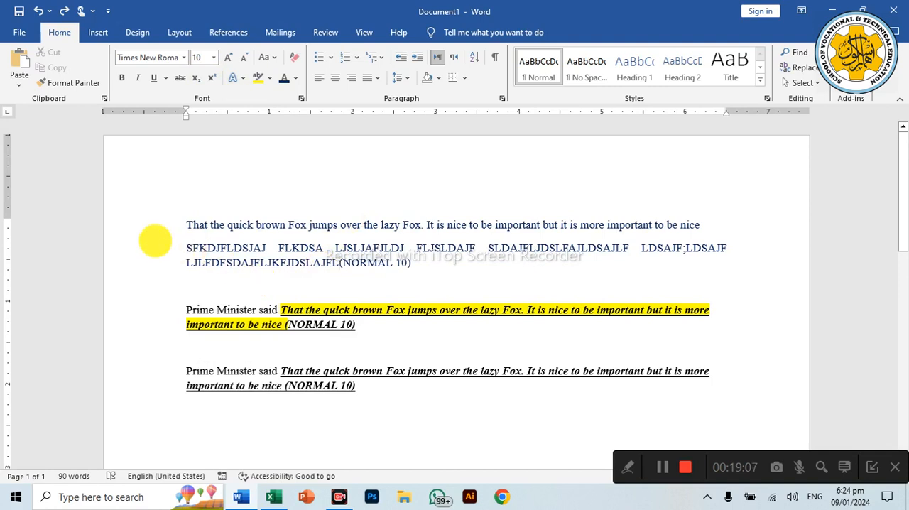
Step: Delete the two lines of capital-letter filler text below the opening sentence, including "(NORMAL 10)"
left_click_drag(158, 246, 161, 262)
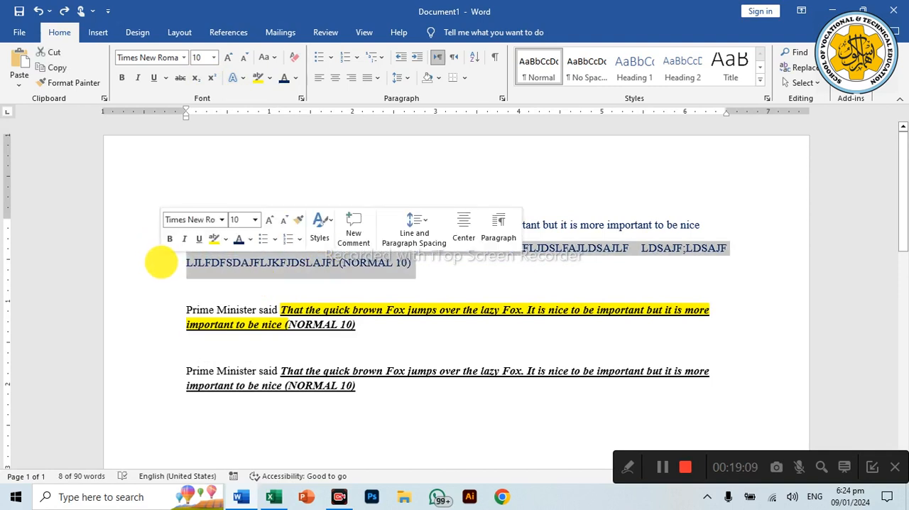
key("Delete")
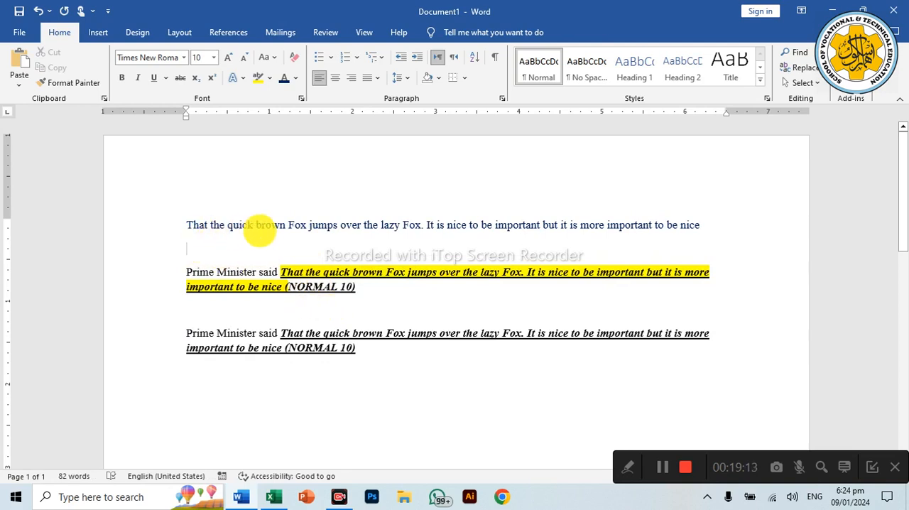
Step: Copy the opening paragraph, end it with a period and a space, and paste two copies after it
triple_click(261, 228)
key("ctrl+c")
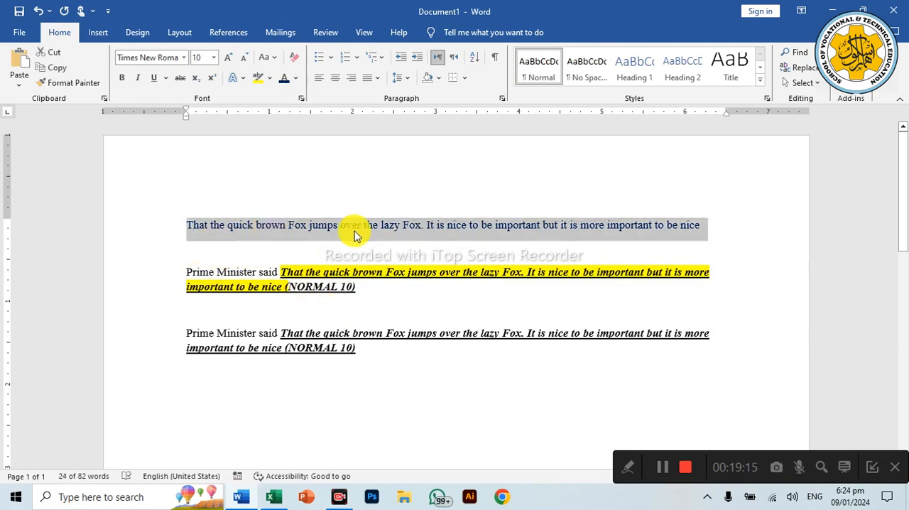
left_click(705, 225)
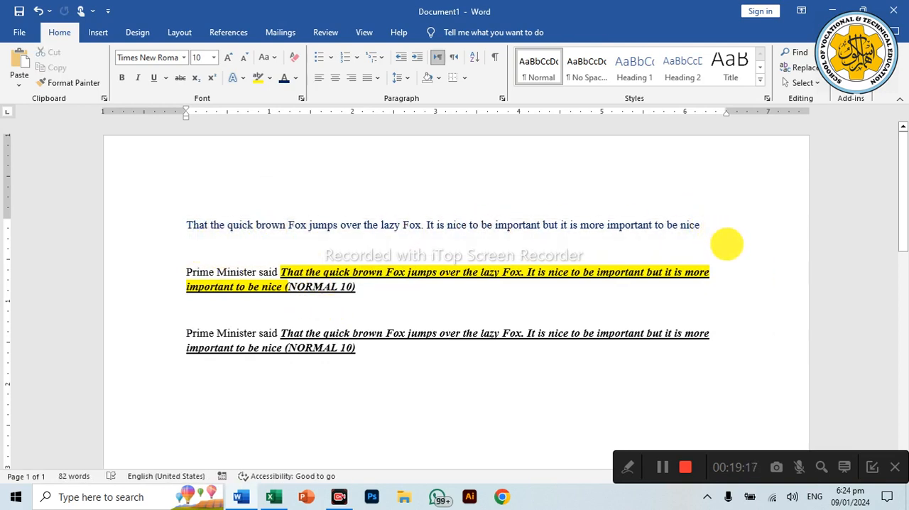
type(".")
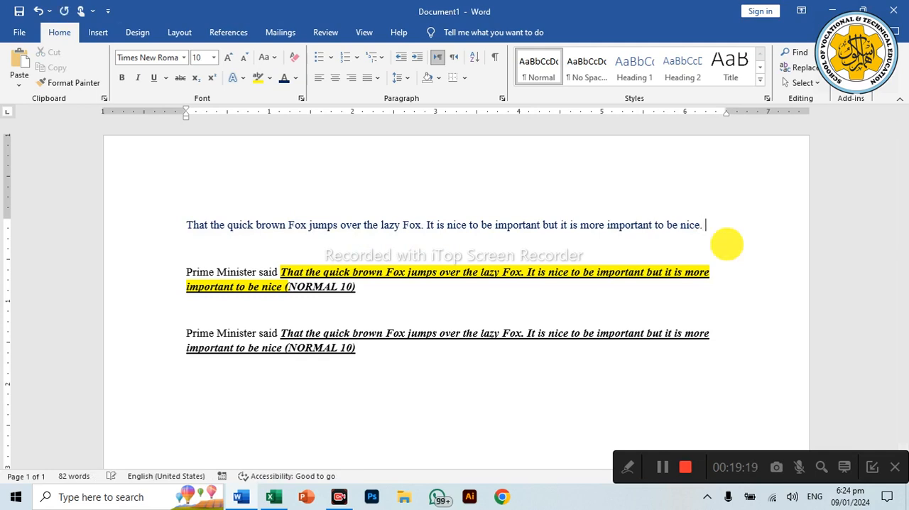
key("ctrl+v")
key("ctrl+v")
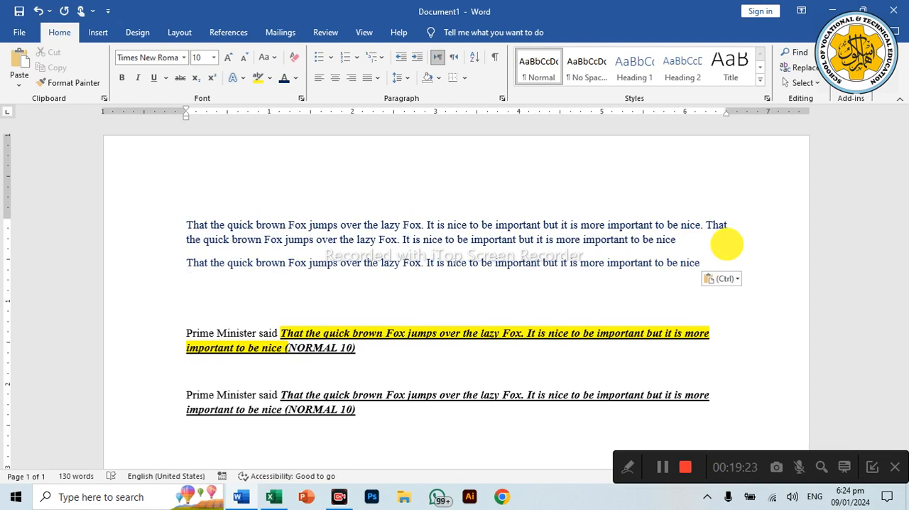
key("ctrl")
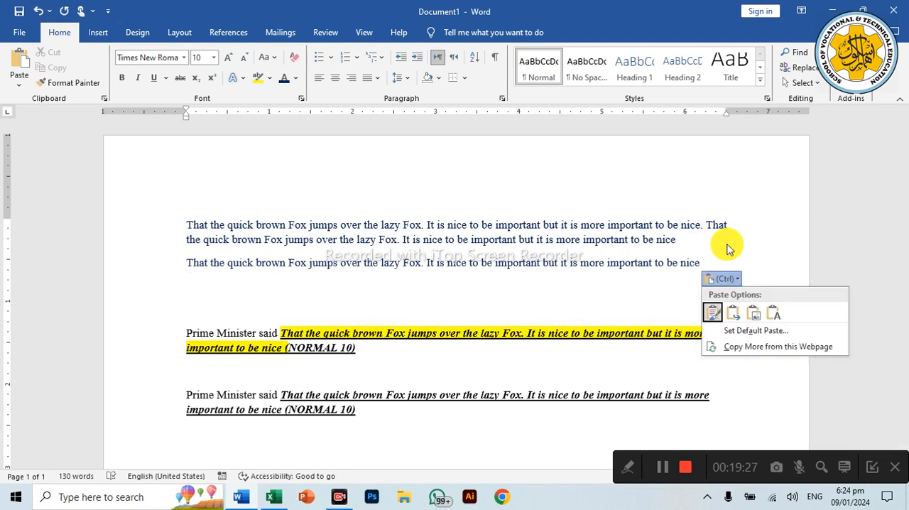
left_click(726, 248)
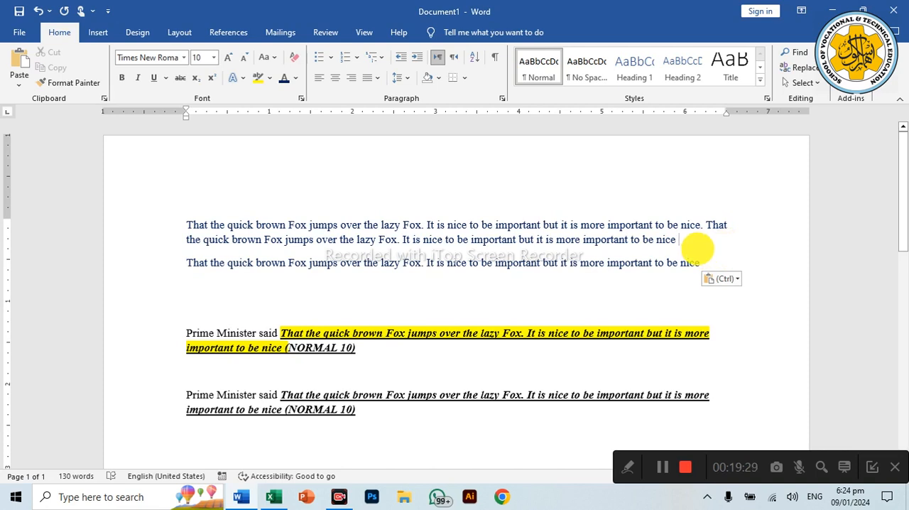
Step: Join the second pasted copy to the paragraph above and end the combined paragraph with a period
key("BackSpace")
key("Delete")
key("Down")
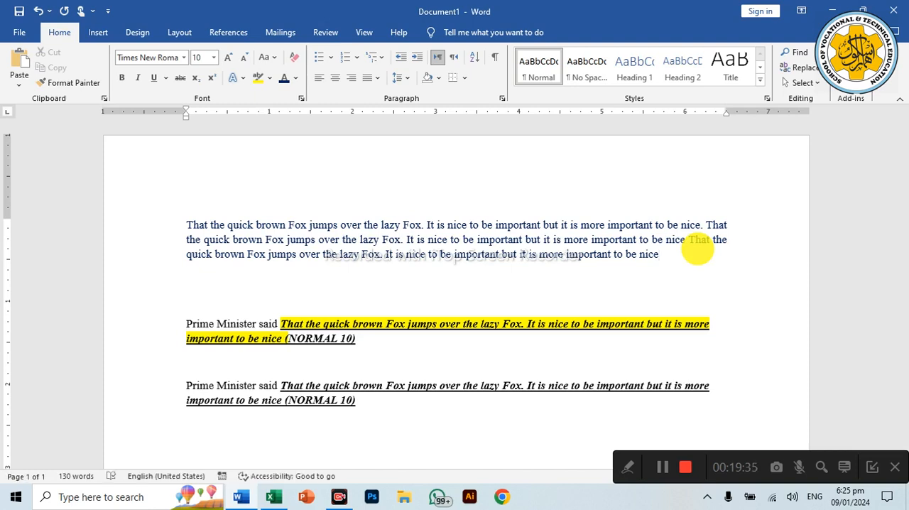
type(".")
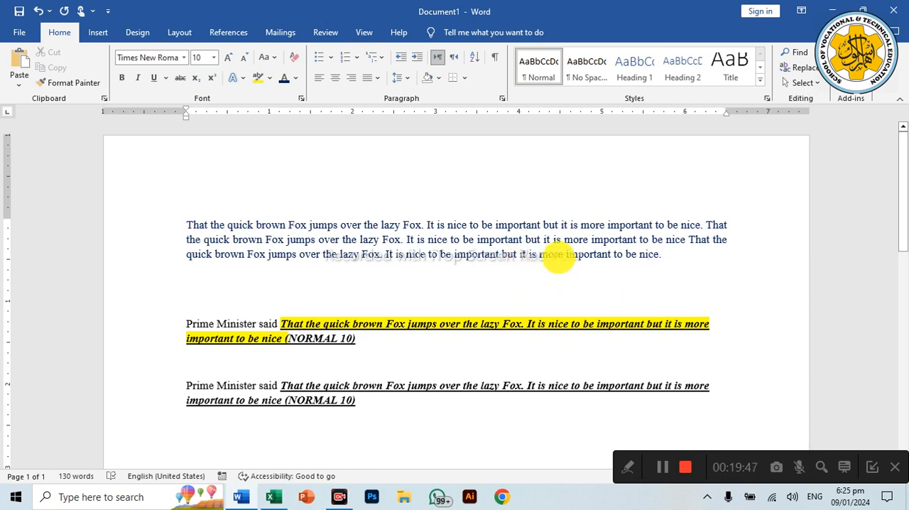
Step: Create a new blank document from the file commands
left_click(22, 34)
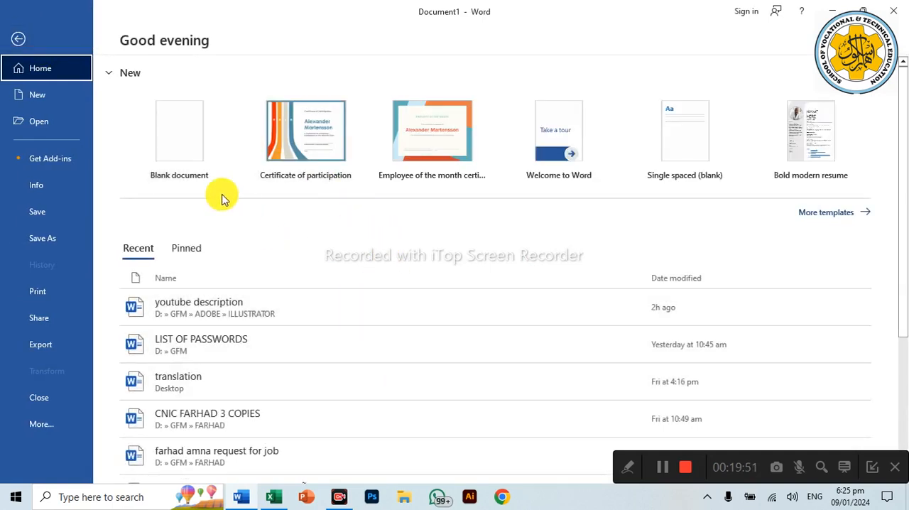
left_click(32, 104)
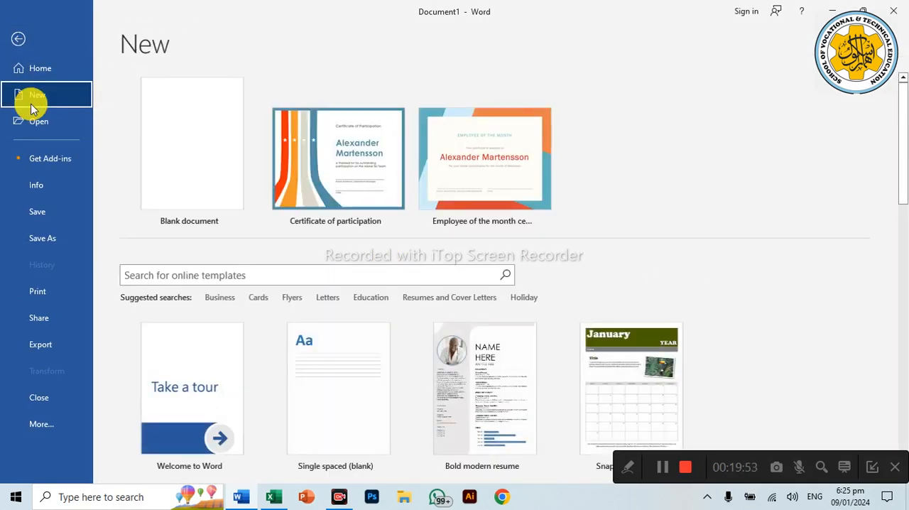
left_click(172, 152)
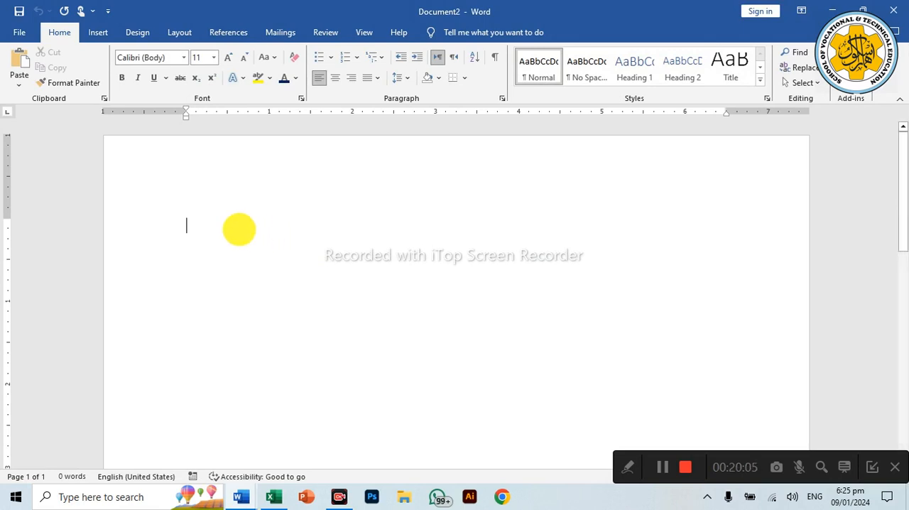
Step: Set the empty document's paragraph spacing after to 0 pt and its line spacing to Single
key("ctrl+a")
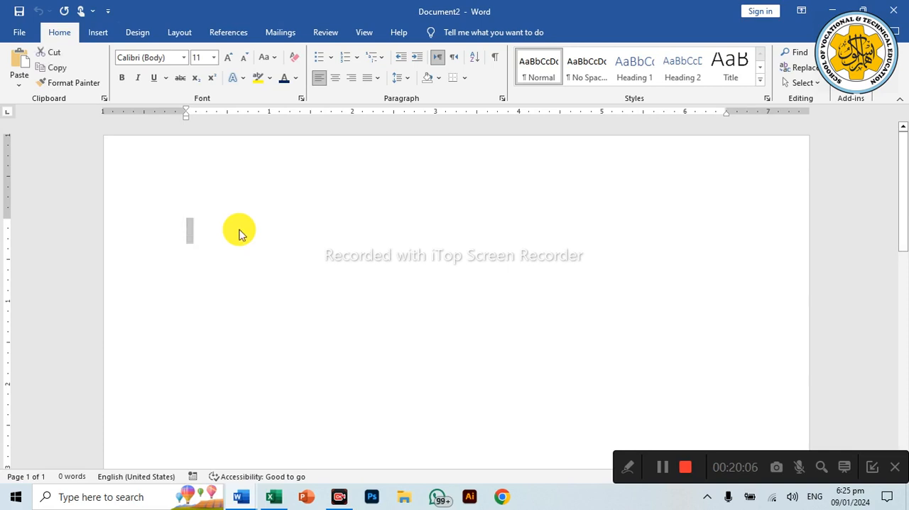
right_click(190, 232)
left_click(233, 345)
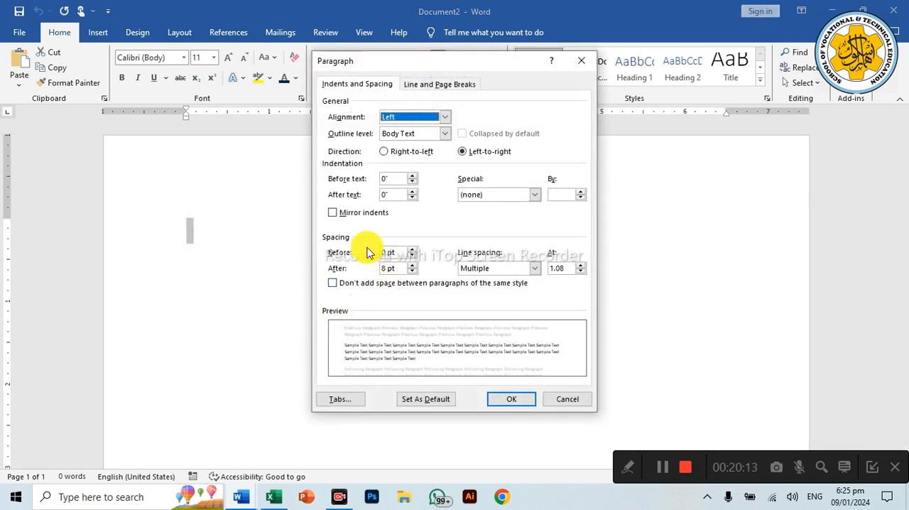
left_click(412, 265)
left_click(412, 265)
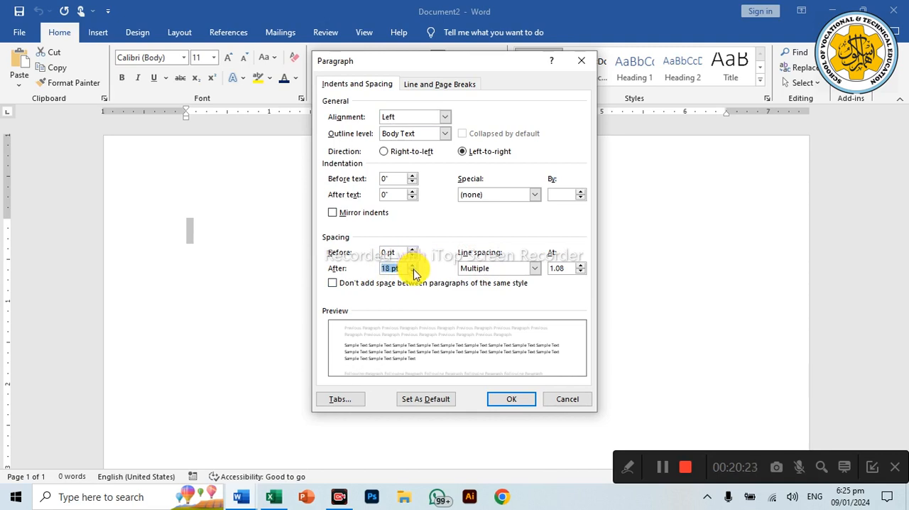
left_click(413, 272)
left_click(413, 272)
left_click(412, 272)
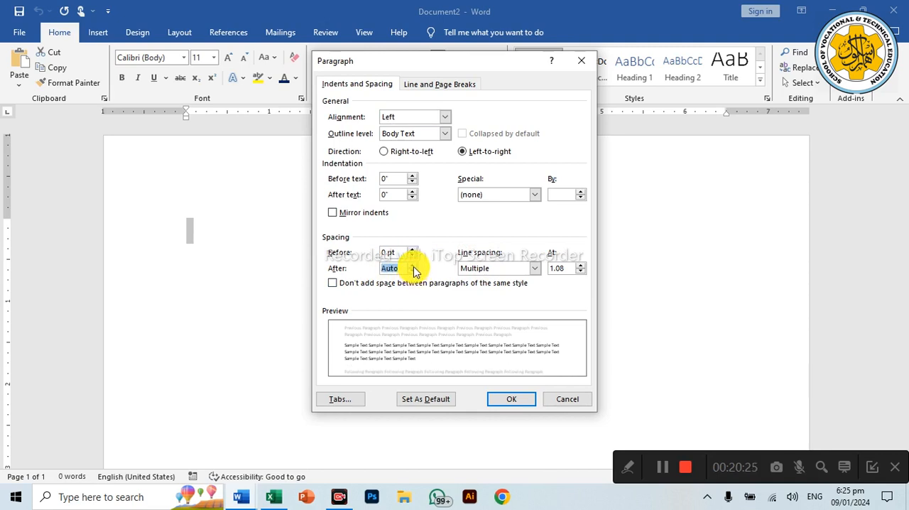
left_click(413, 264)
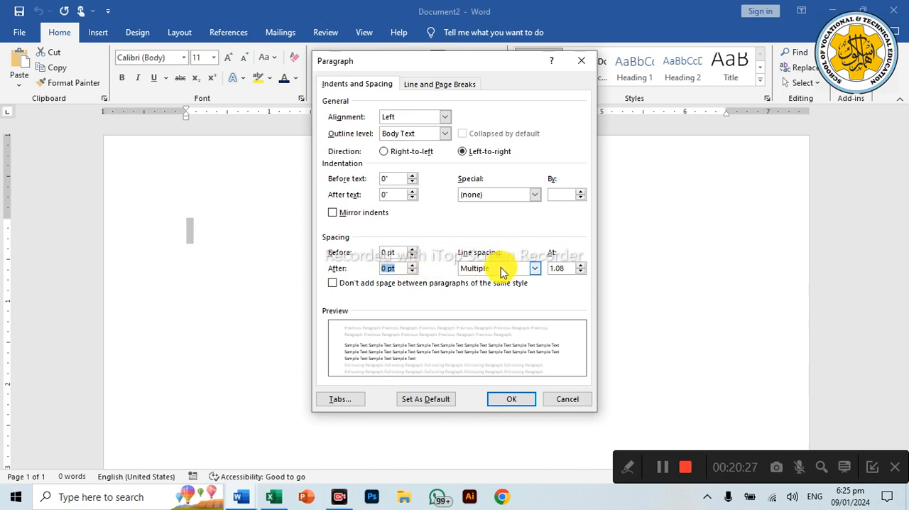
left_click(501, 270)
left_click(490, 280)
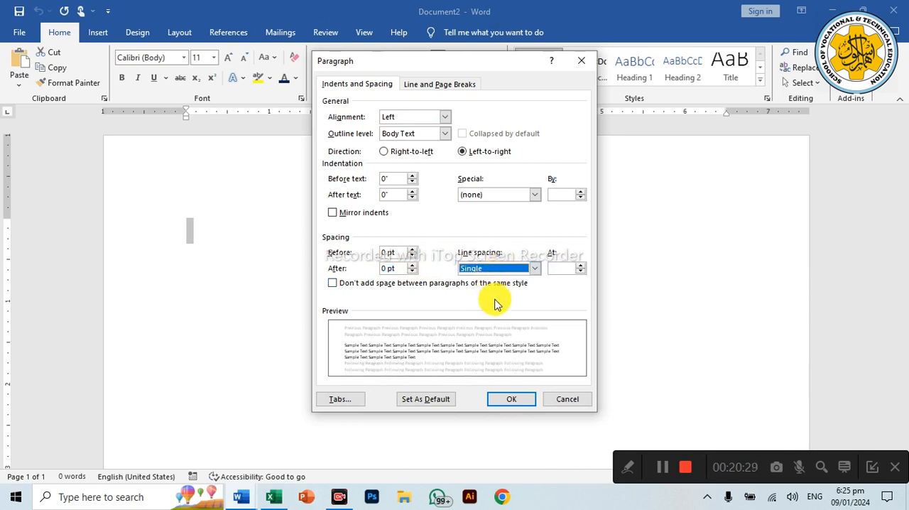
left_click(511, 399)
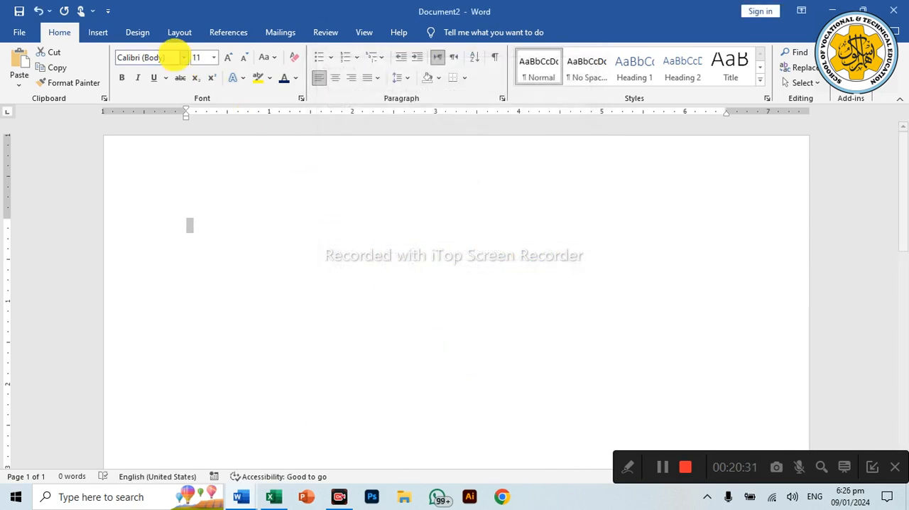
Step: Set the empty document's font to the Arial body font at size 12
left_click(183, 57)
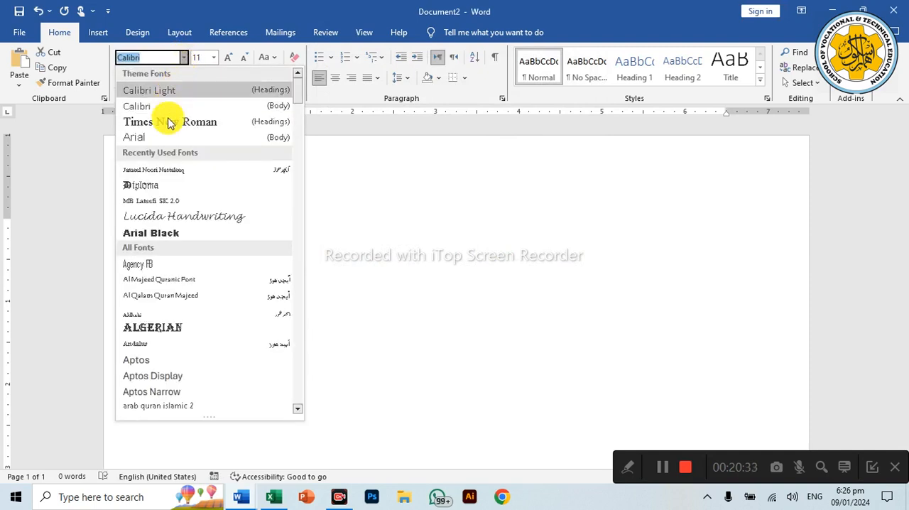
left_click(166, 137)
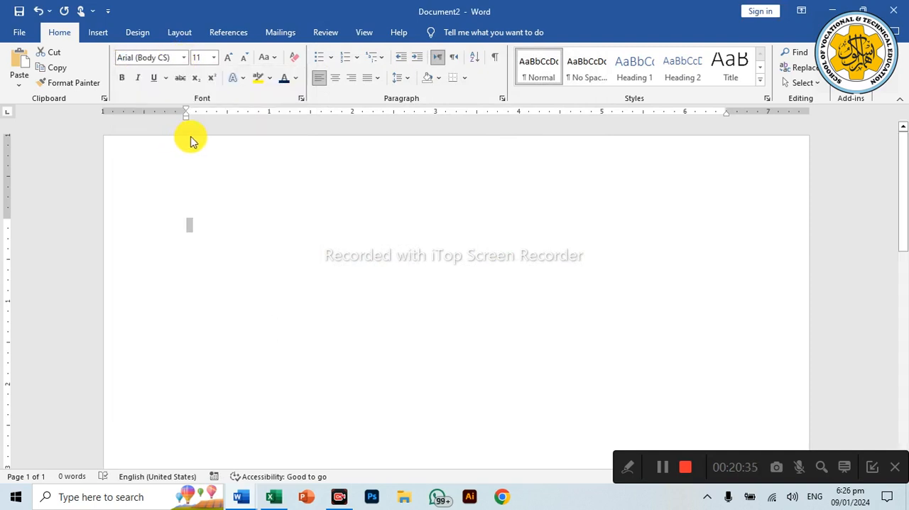
left_click(213, 57)
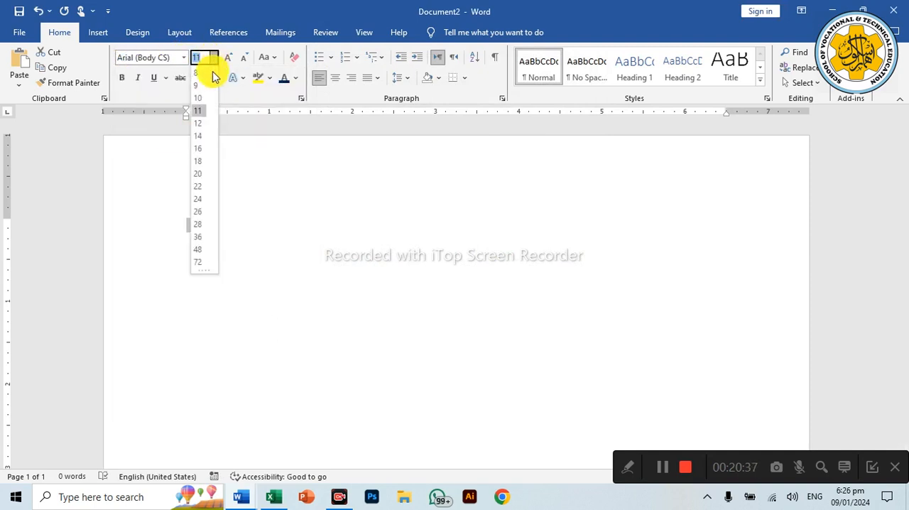
left_click(204, 123)
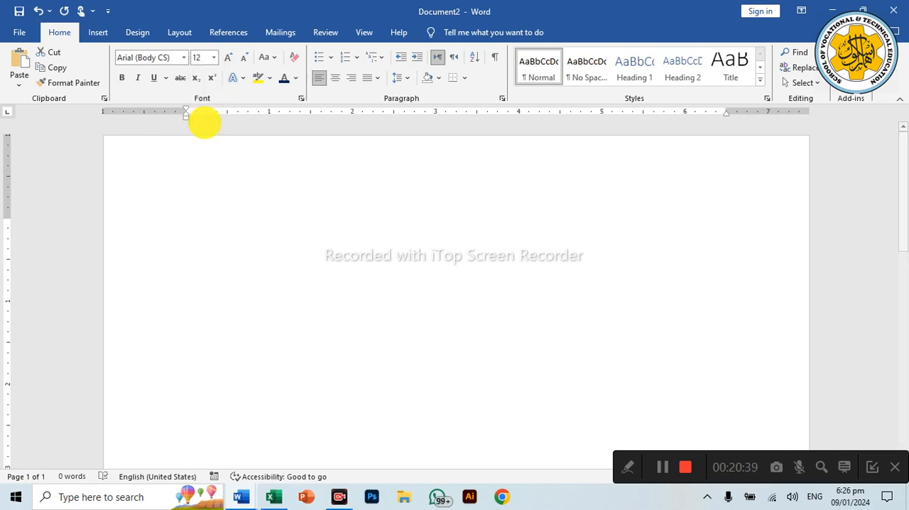
Step: Enter the filler line "L;FGDK;K ;DFLK;GS ;LFK;GDSKG;LGSGF" followed by many short capital-letter lines, ending with "FDS"
type("L")
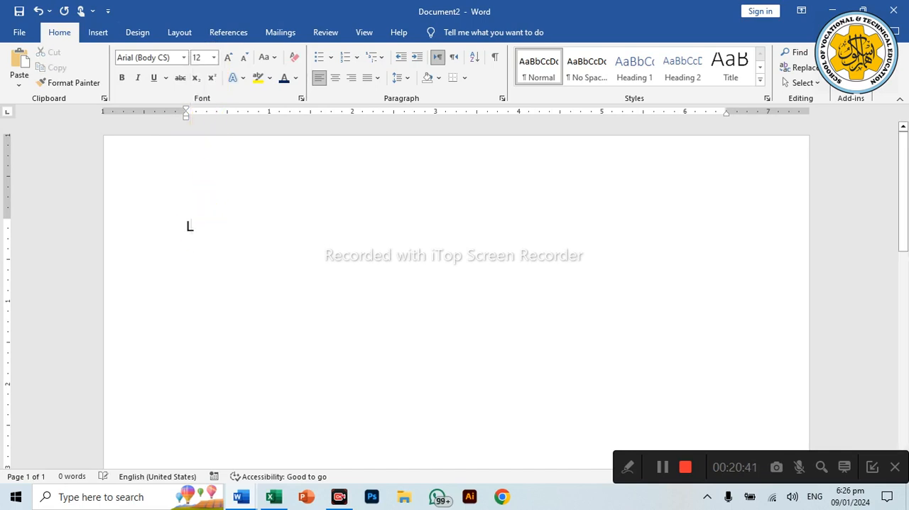
type(";FGDK;K ;DFLK;GS ;LFK;GDSKG;L")
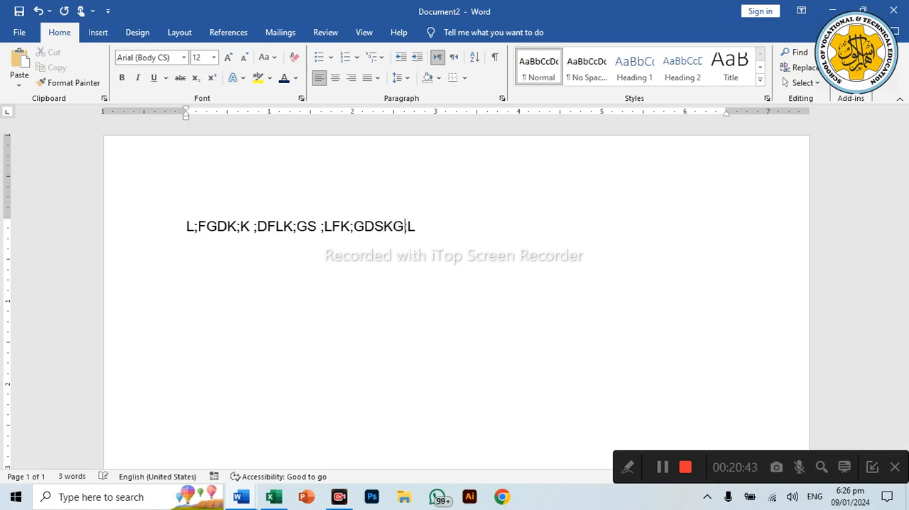
type("GSGF SG ")
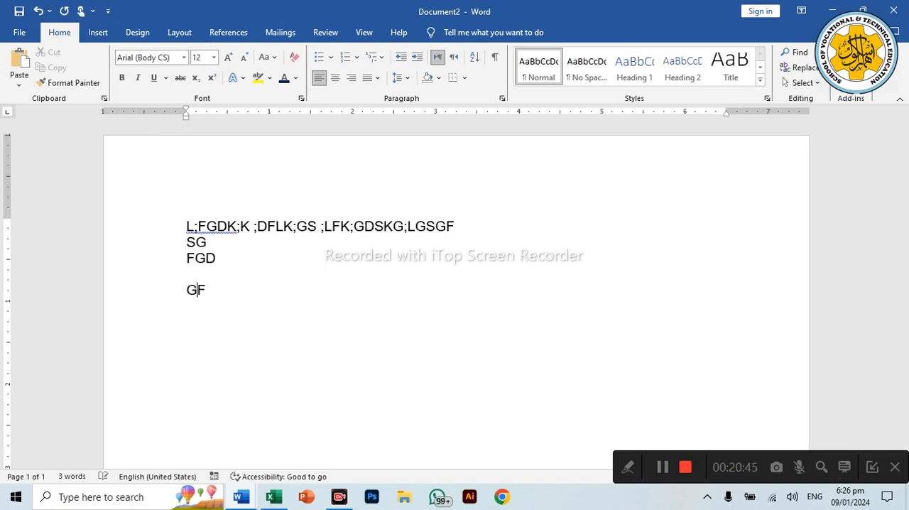
type("FGD  GFD G FDS")
key("Return")
type("DF")
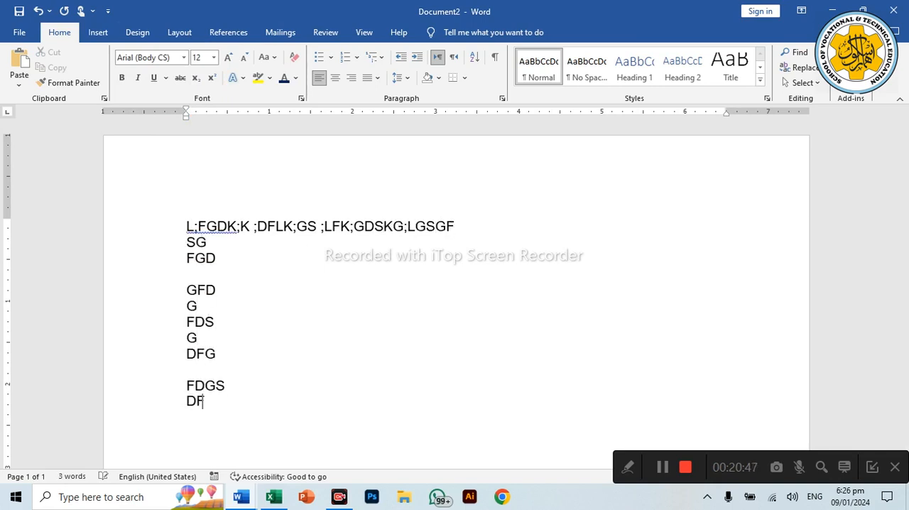
type(" SGF D G D FG FD G FD")
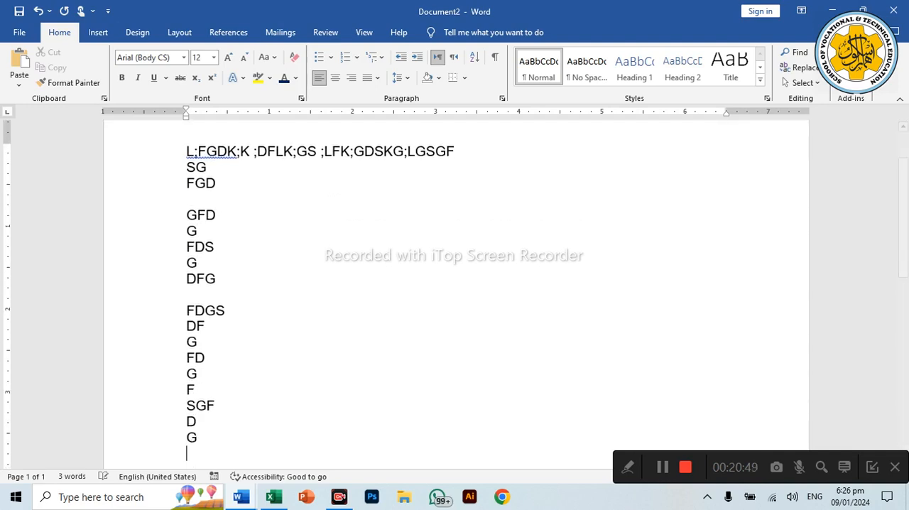
type(" G  DSG F D G FD G ")
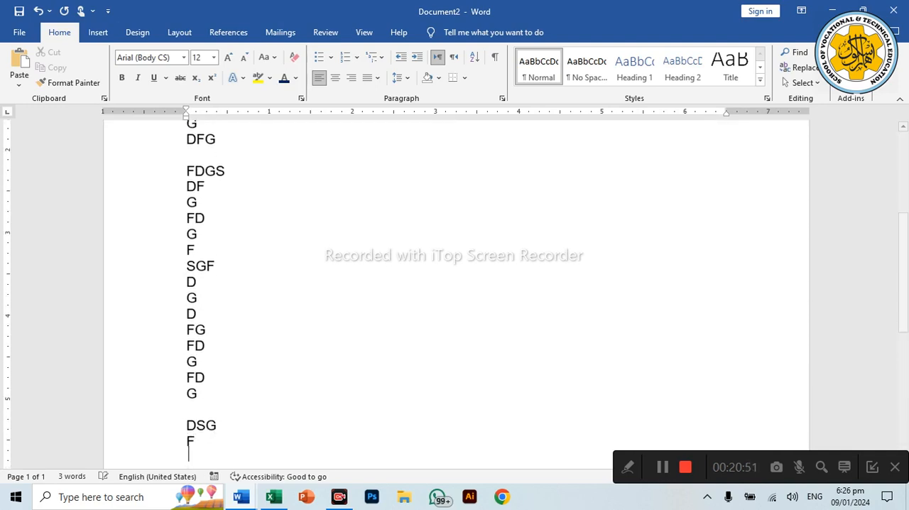
type("DF G FDS")
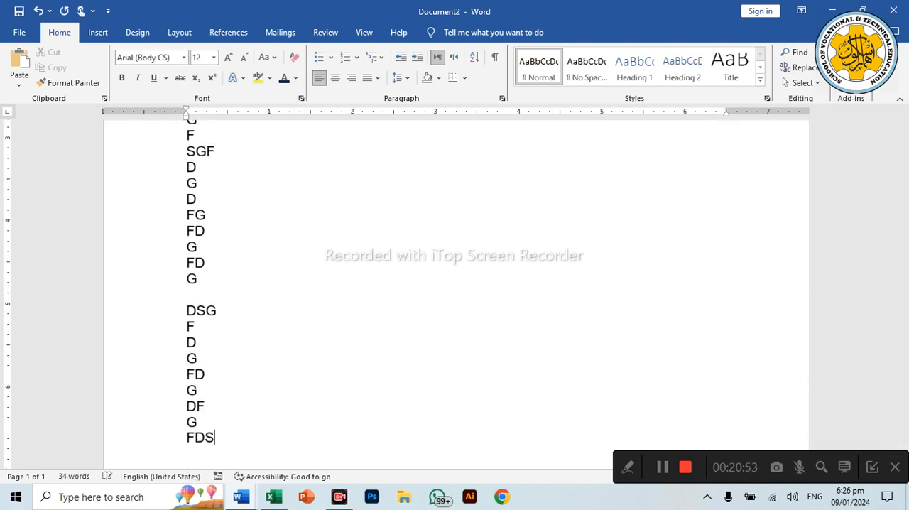
Step: Create another blank document and enter "LKJ FDSL;JFA LKDSKJFL LDSJFA" followed by short capital-letter lines from "DAFSD" to "DA"
key("ctrl+n")
type("LKJ FDSL;JFA LKDSKJFL LDSJFA")
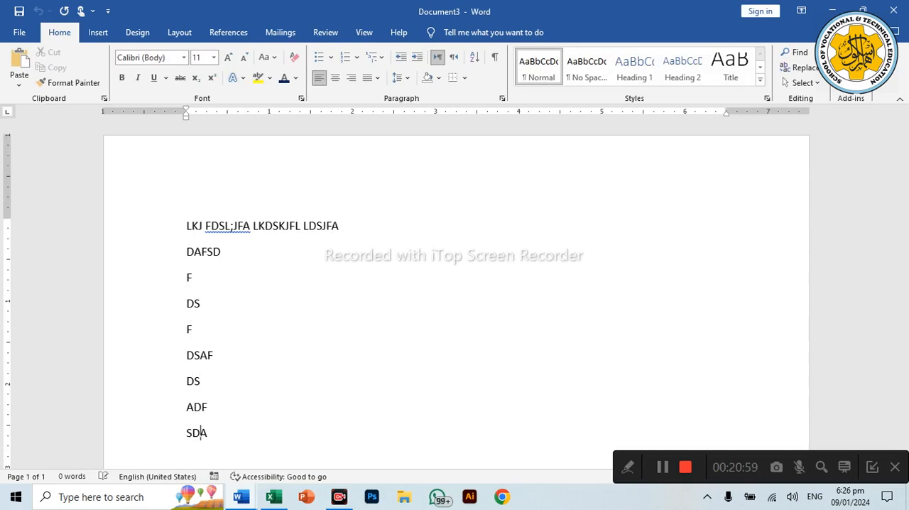
type("  DS F S DA")
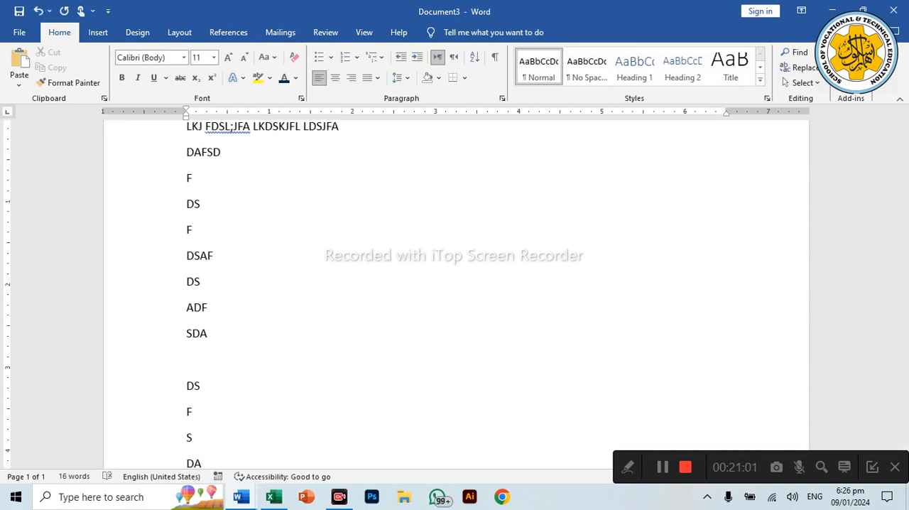
Step: Set the spacing after all the filler paragraphs to 0 pt and their line spacing to Single
triple_click(138, 170)
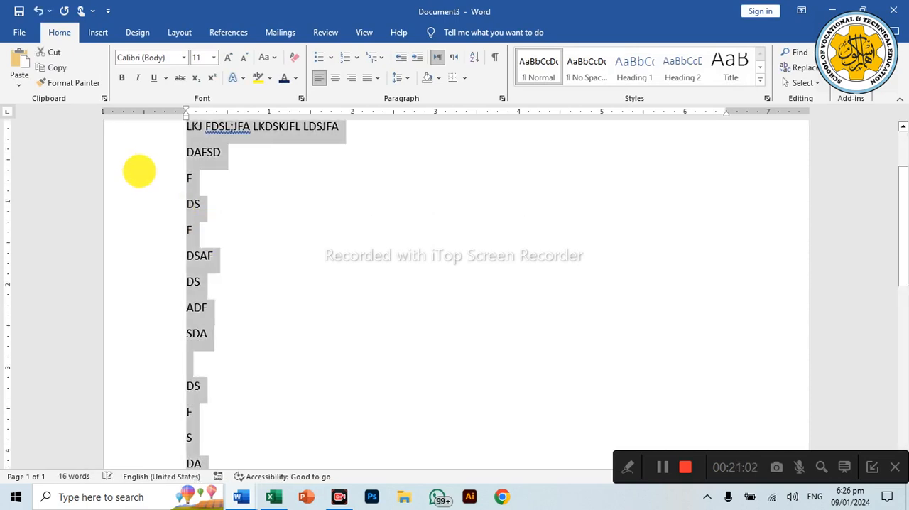
right_click(195, 146)
left_click(225, 239)
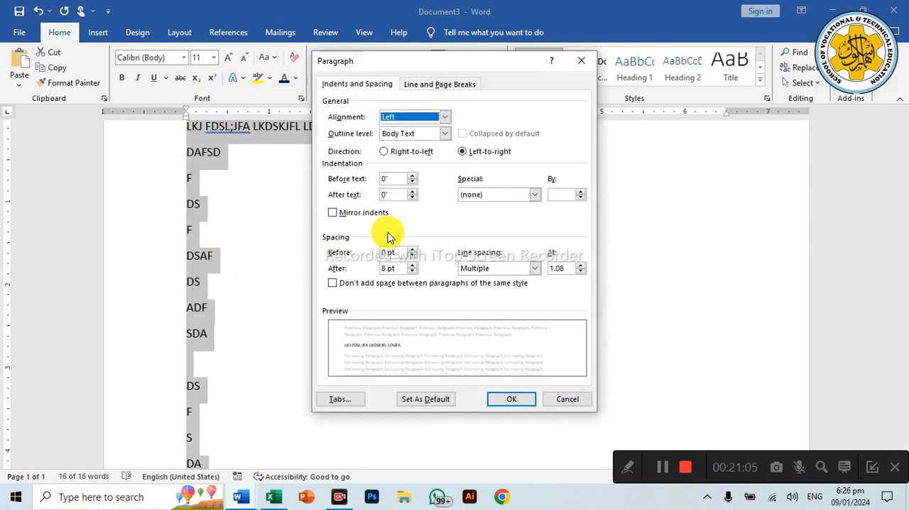
left_click(411, 270)
left_click(412, 271)
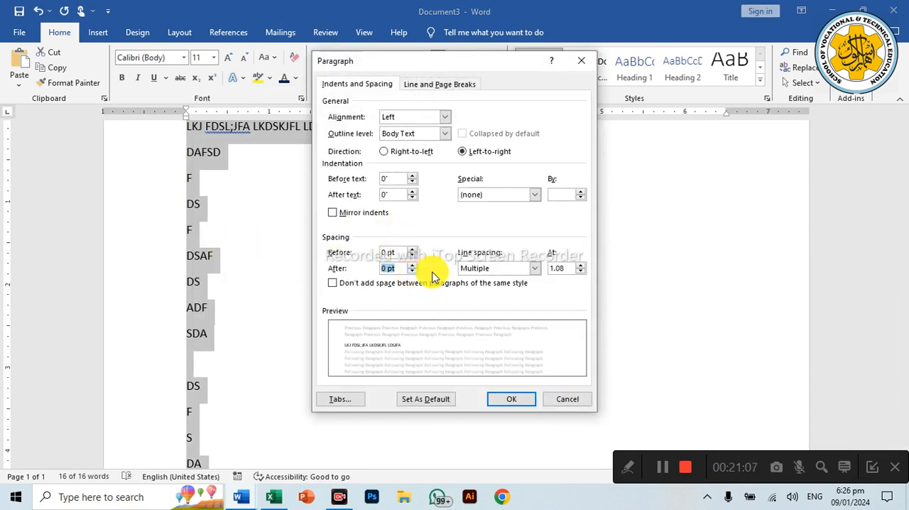
left_click(532, 268)
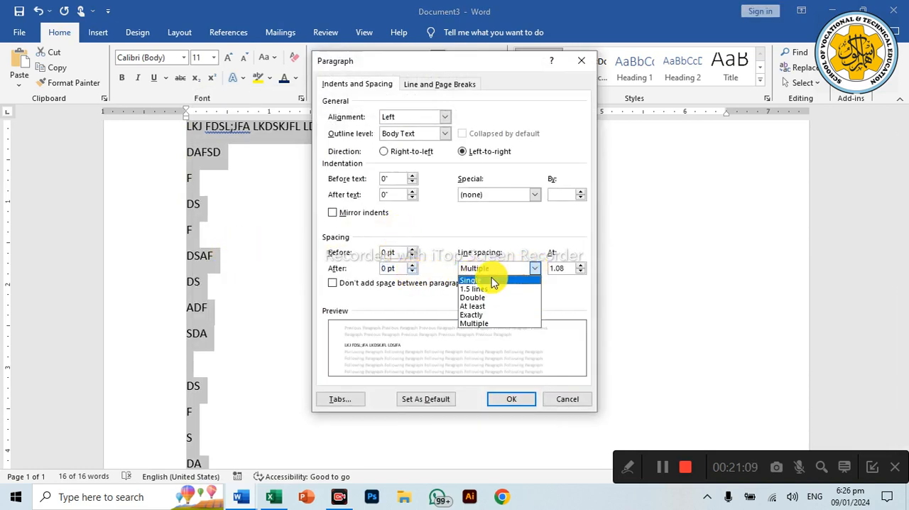
left_click(494, 282)
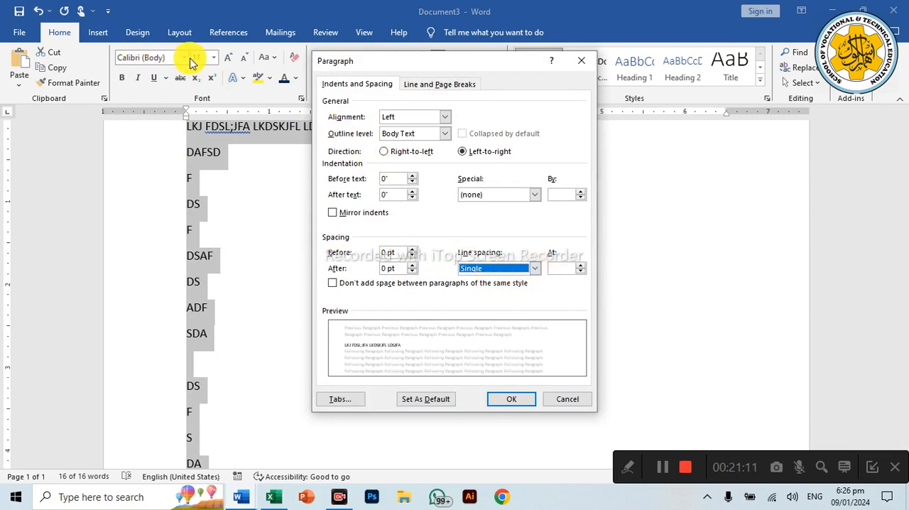
left_click(501, 398)
Step: Change all the filler text to the Arial body font at size 12, and keep the whole document selected
left_click(183, 57)
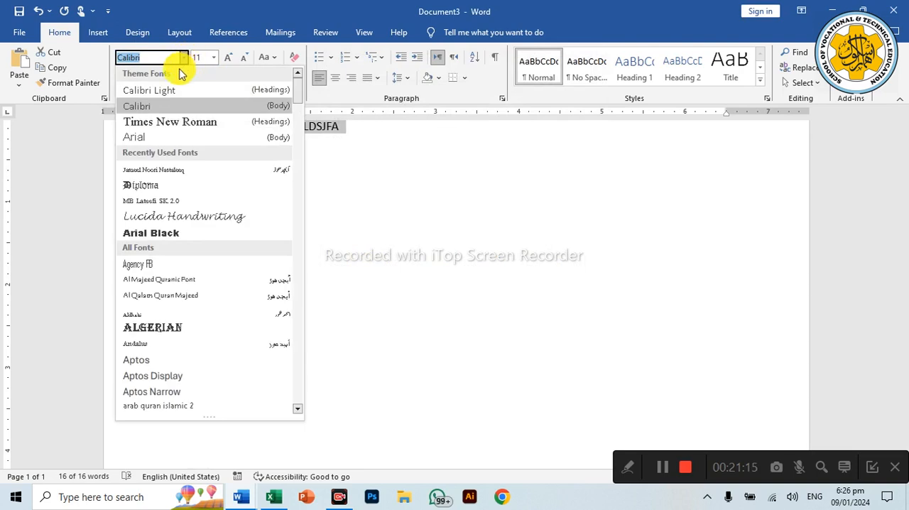
left_click(155, 136)
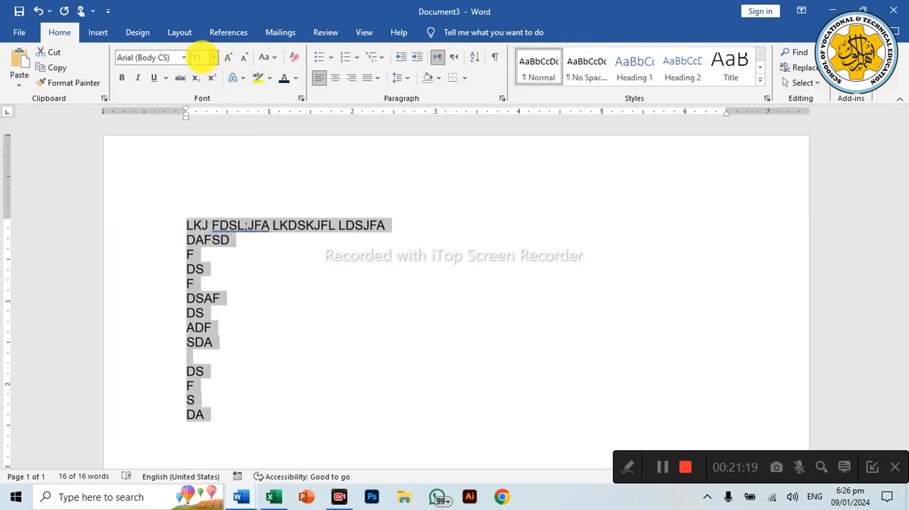
left_click(212, 61)
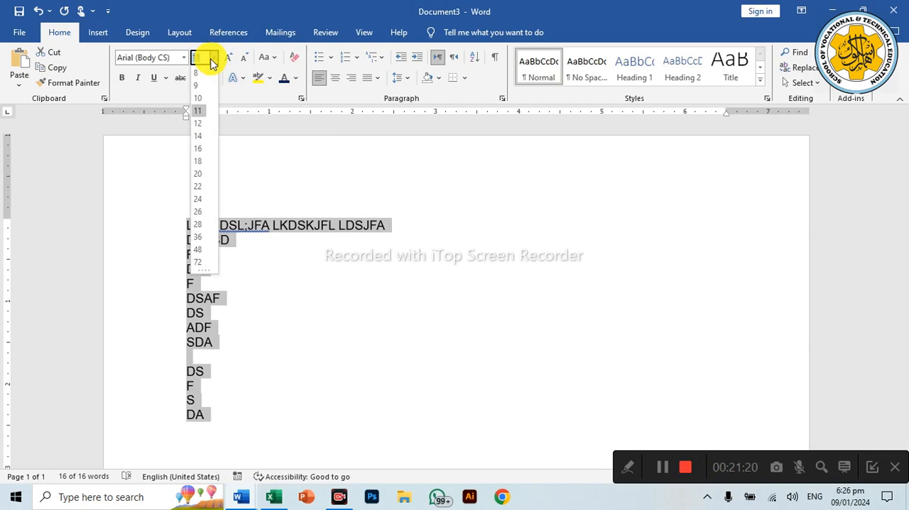
left_click(203, 122)
key("ctrl+a")
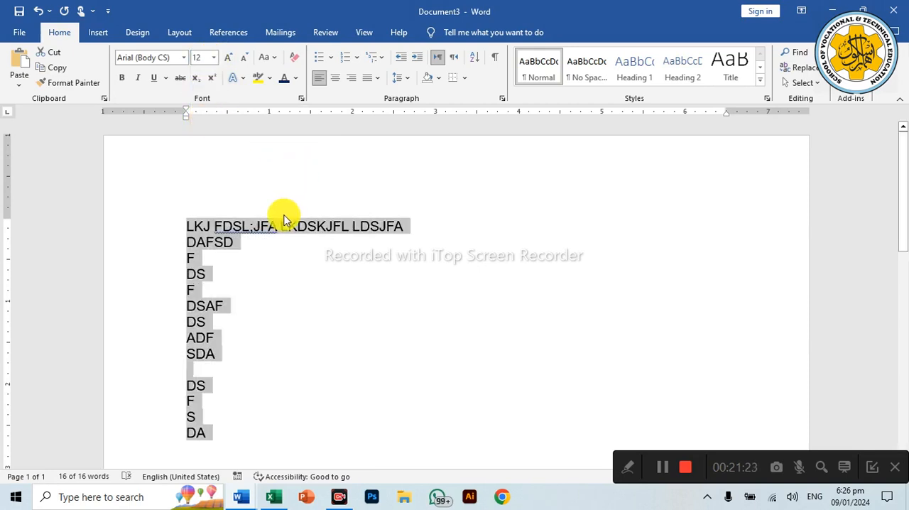